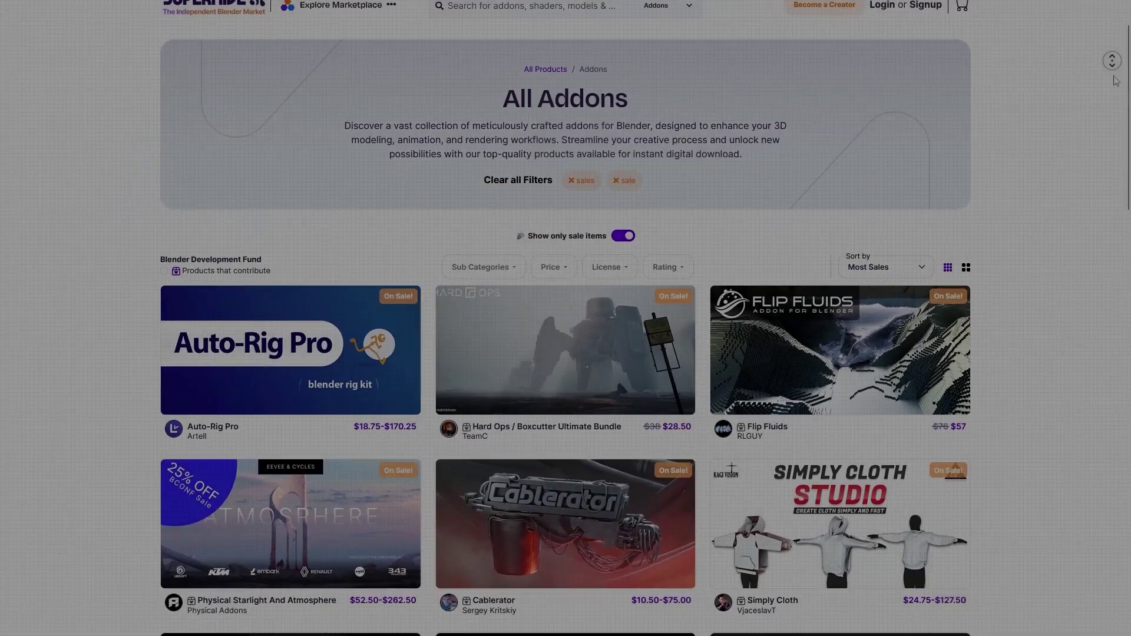
- Scroll down through the on-sale listings in Superhive Market's All Addons category
scroll(1115, 81, down, 3)
scroll(1115, 81, down, 4)
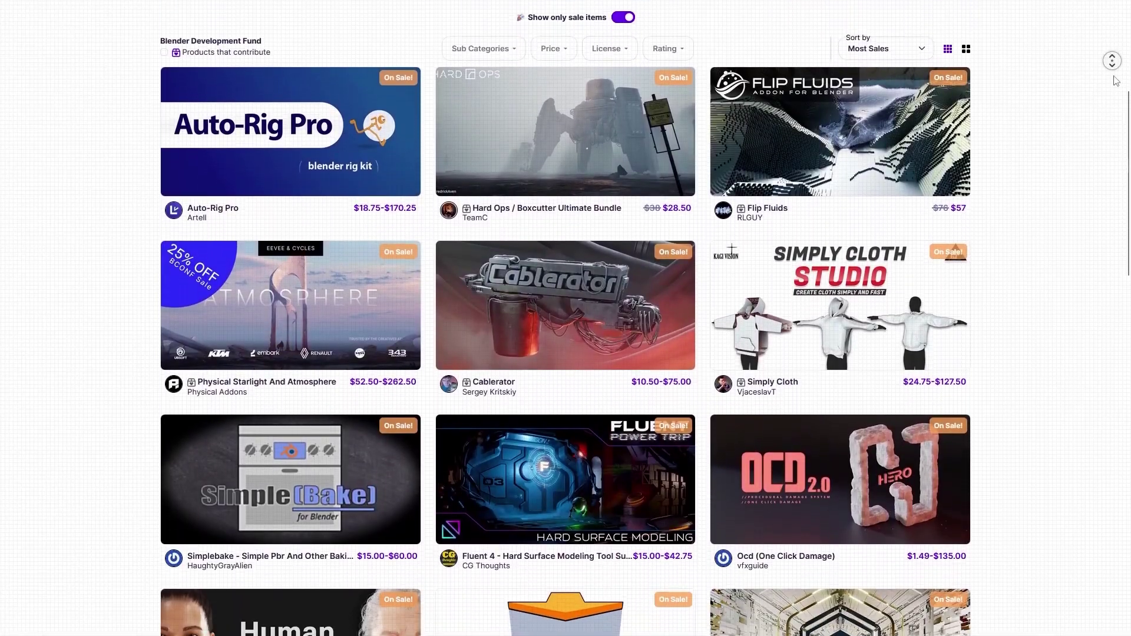
scroll(1115, 81, down, 4)
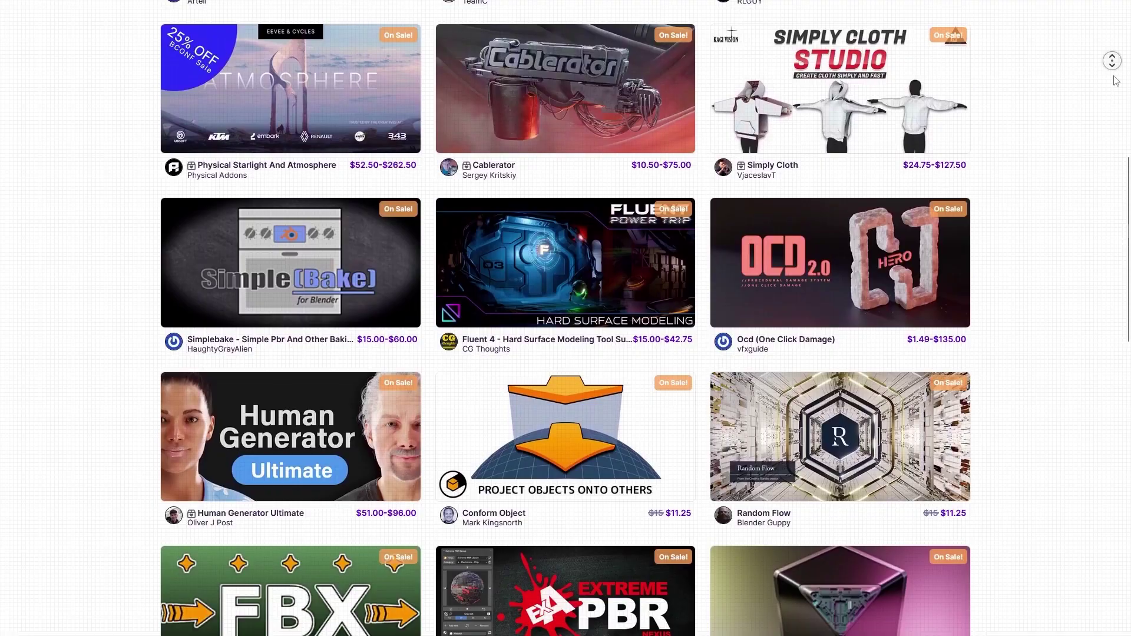
scroll(1116, 80, down, 1)
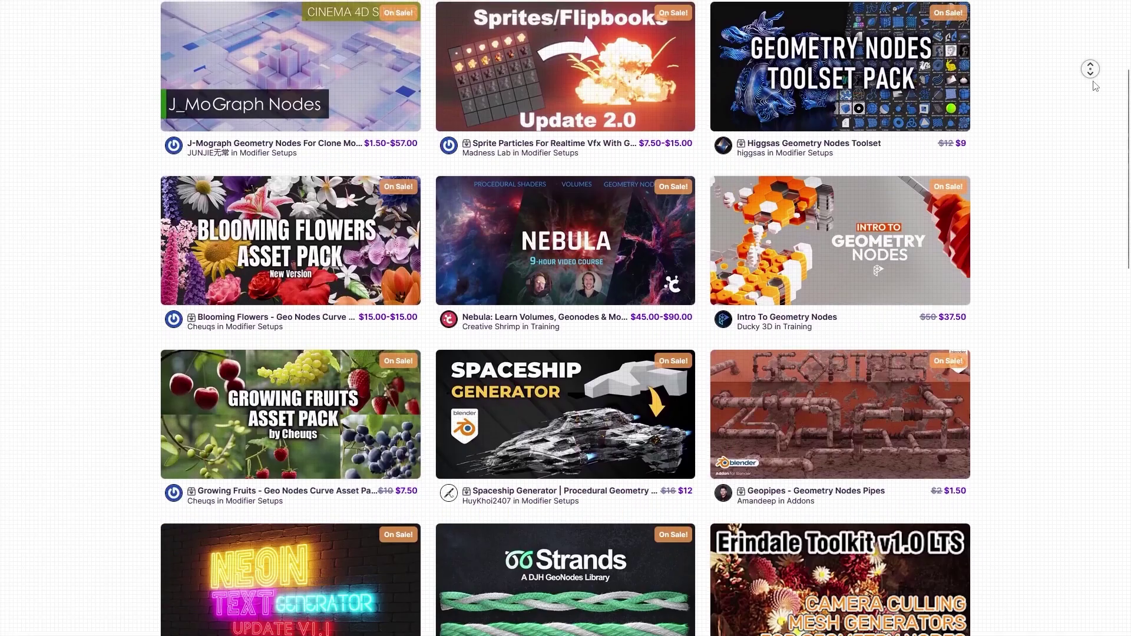
scroll(1096, 86, down, 4)
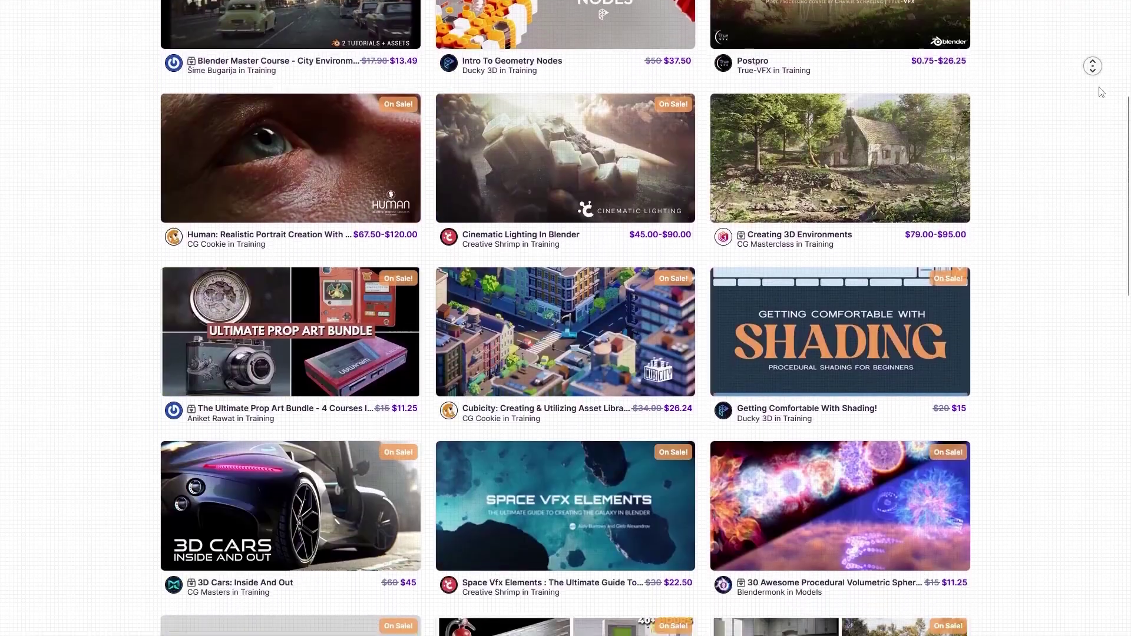
scroll(1096, 86, down, 2)
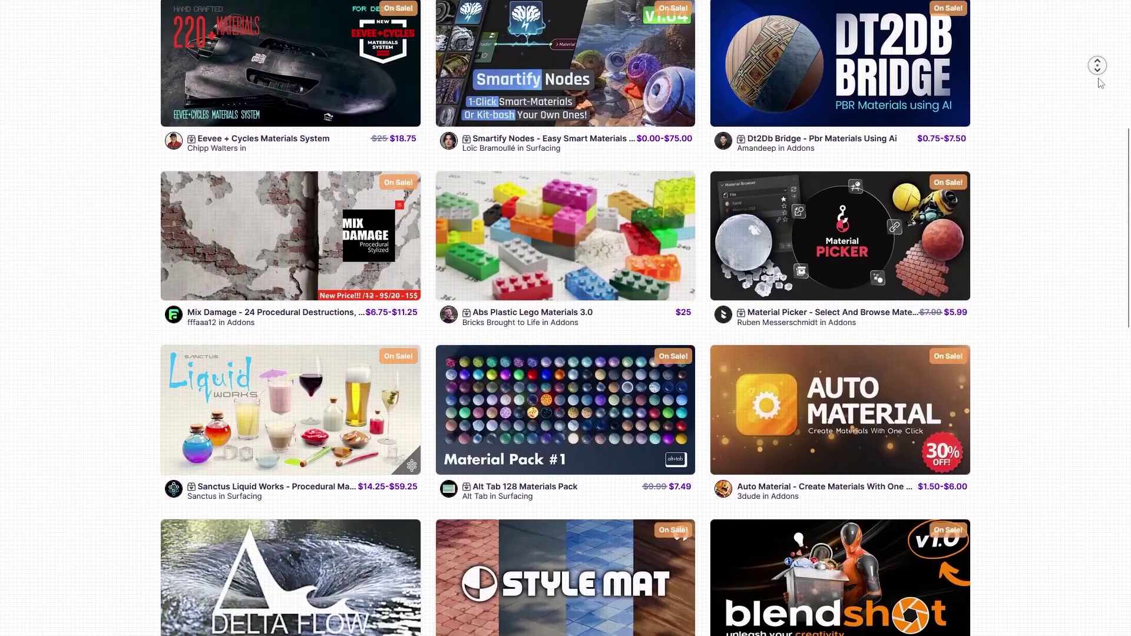
scroll(1101, 83, down, 1)
scroll(1101, 83, down, 1)
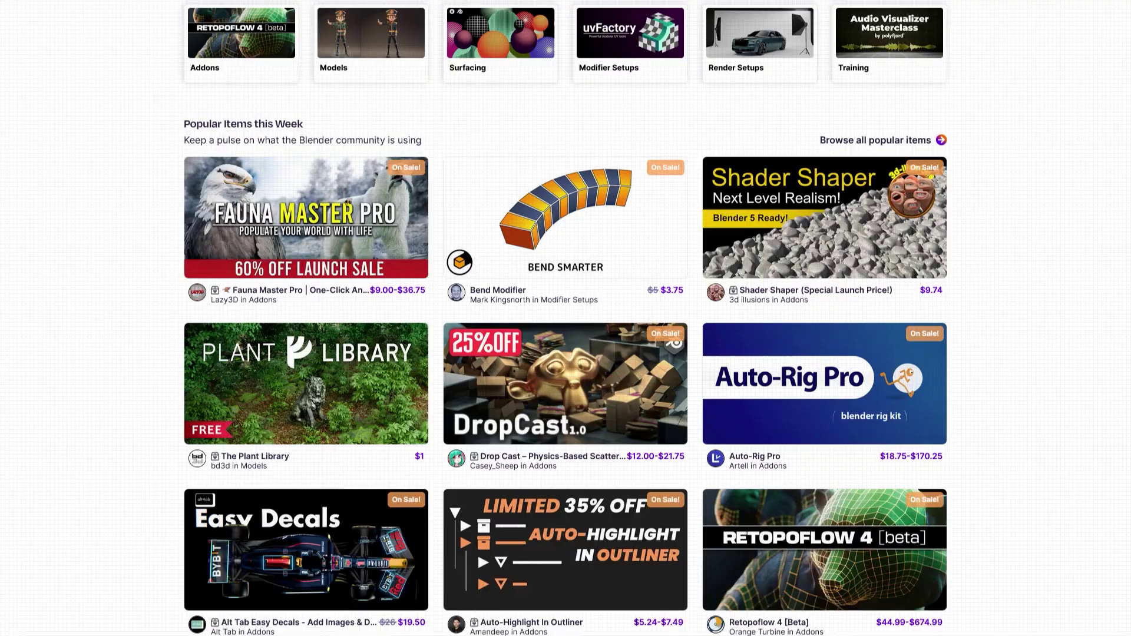
- Scroll back up through the video description's rigging and animation add-on links
scroll(566, 318, up, 5)
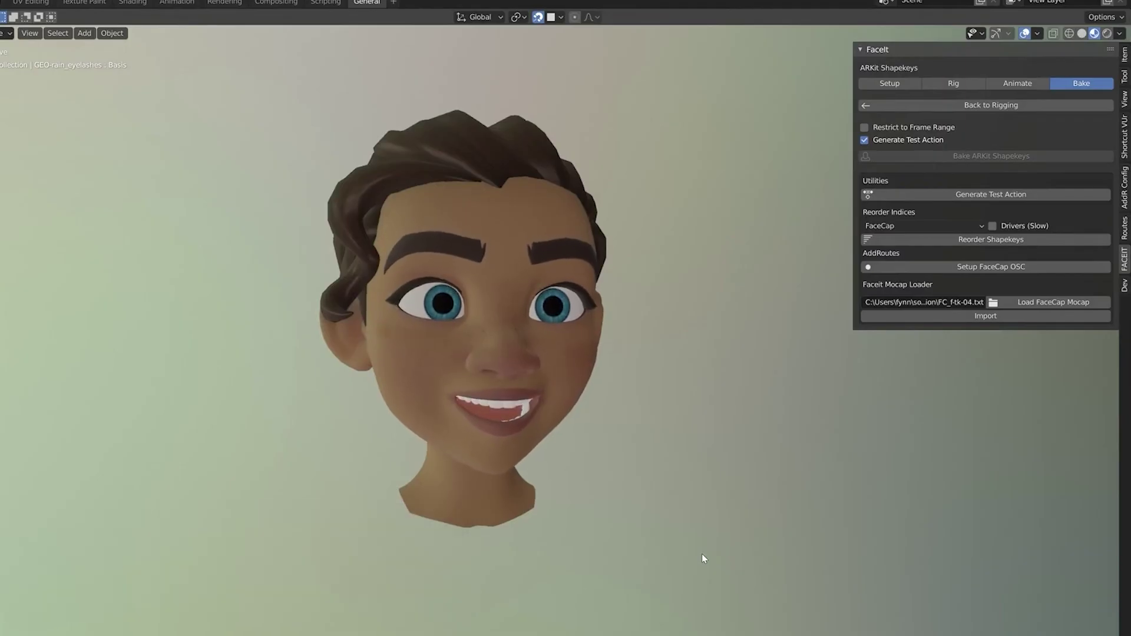
- Return the cartoon head to FaceIt rigging, enter Pose Mode and preview the jawOpen expression
click(1025, 105)
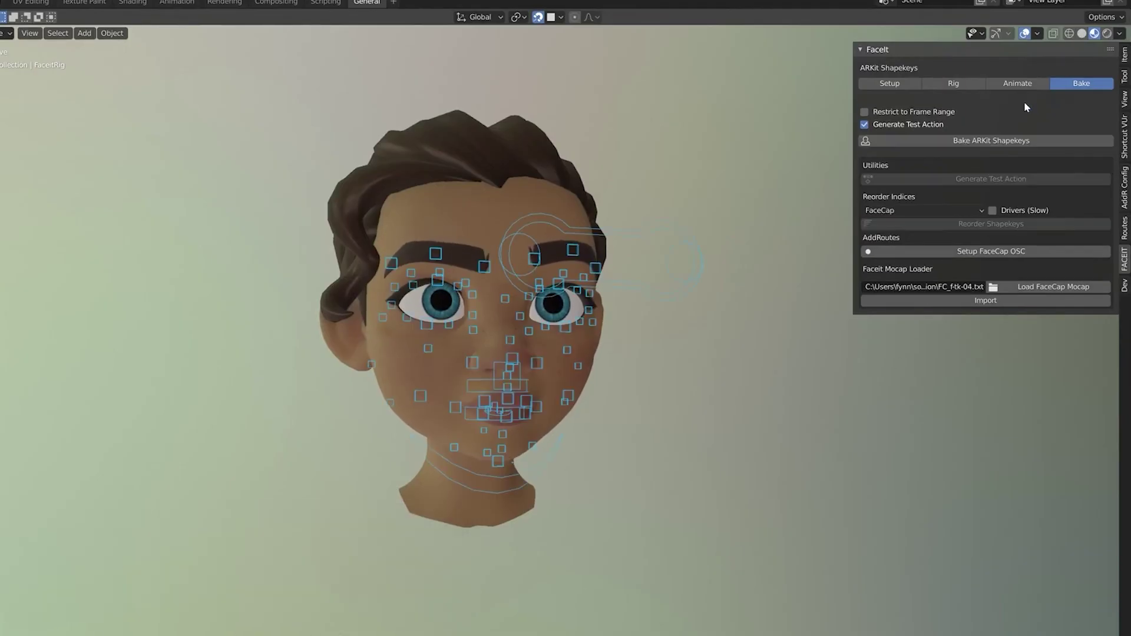
key(ctrl+Tab)
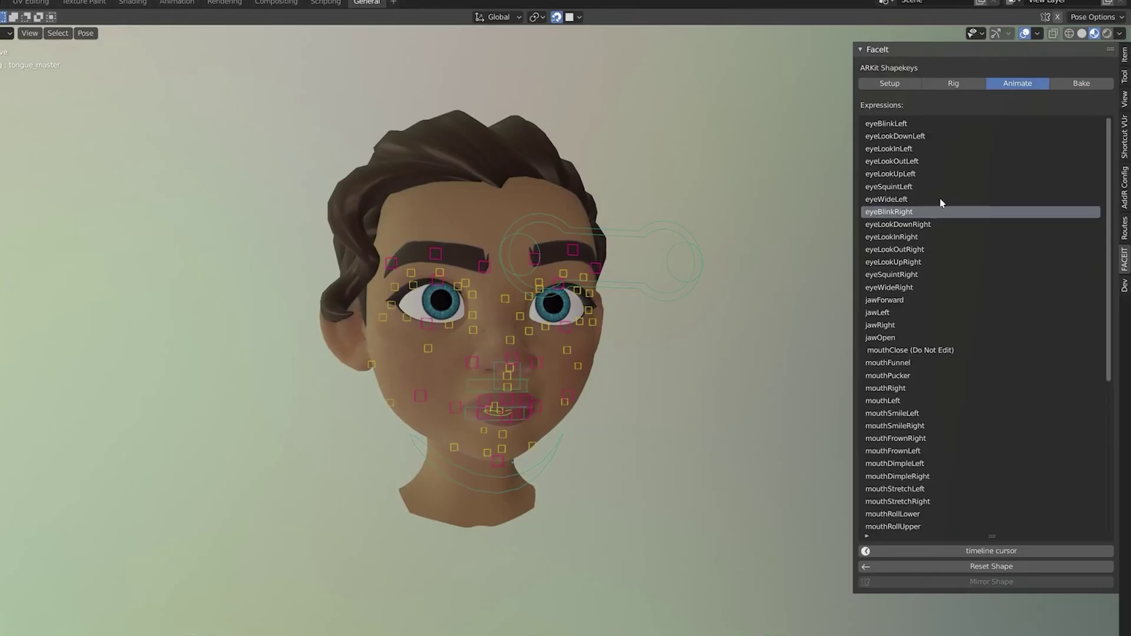
click(881, 337)
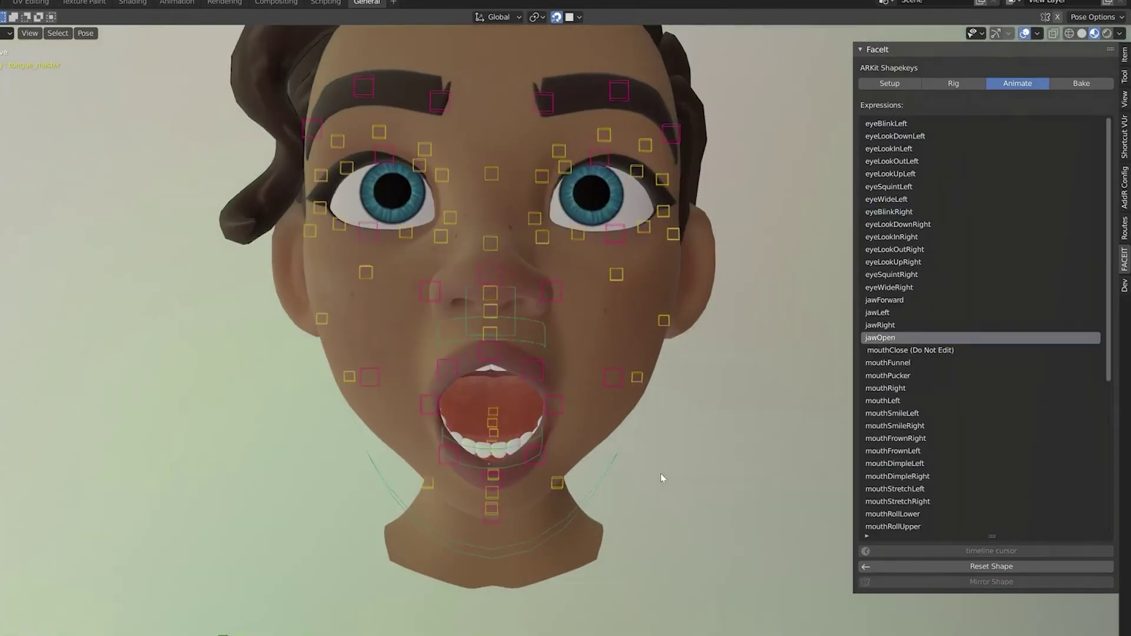
click(953, 83)
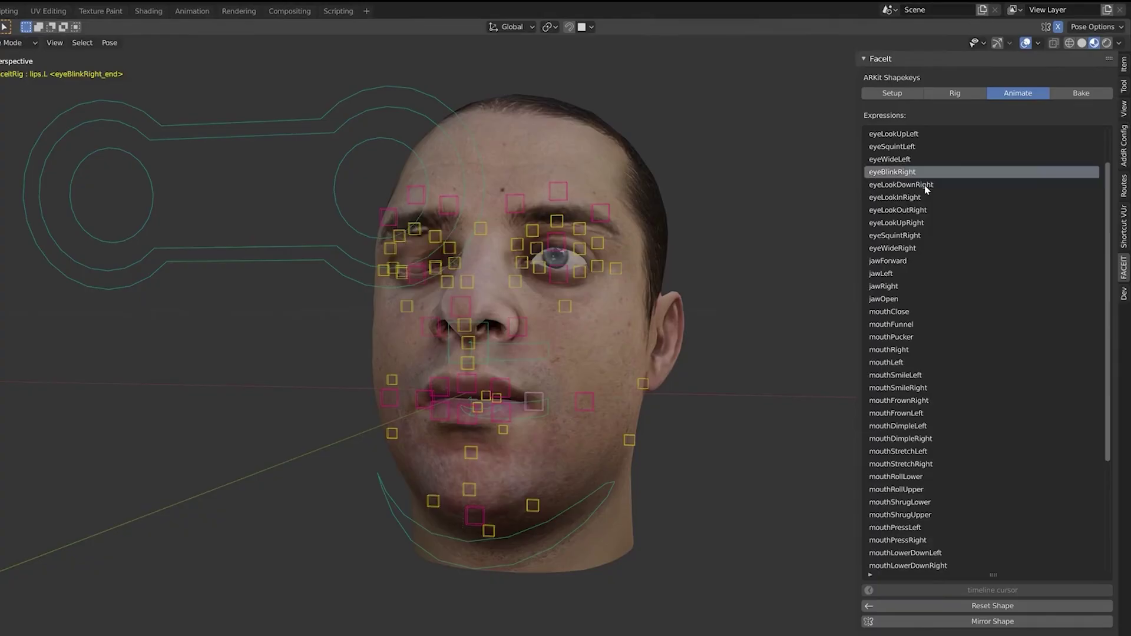
- Preview each ARKit expression down the list, from the top through mouthUpperUpLeft to noseSneerLeft
drag(923, 232, 926, 412)
drag(930, 467, 940, 376)
scroll(931, 489, down, 5)
drag(943, 417, 923, 567)
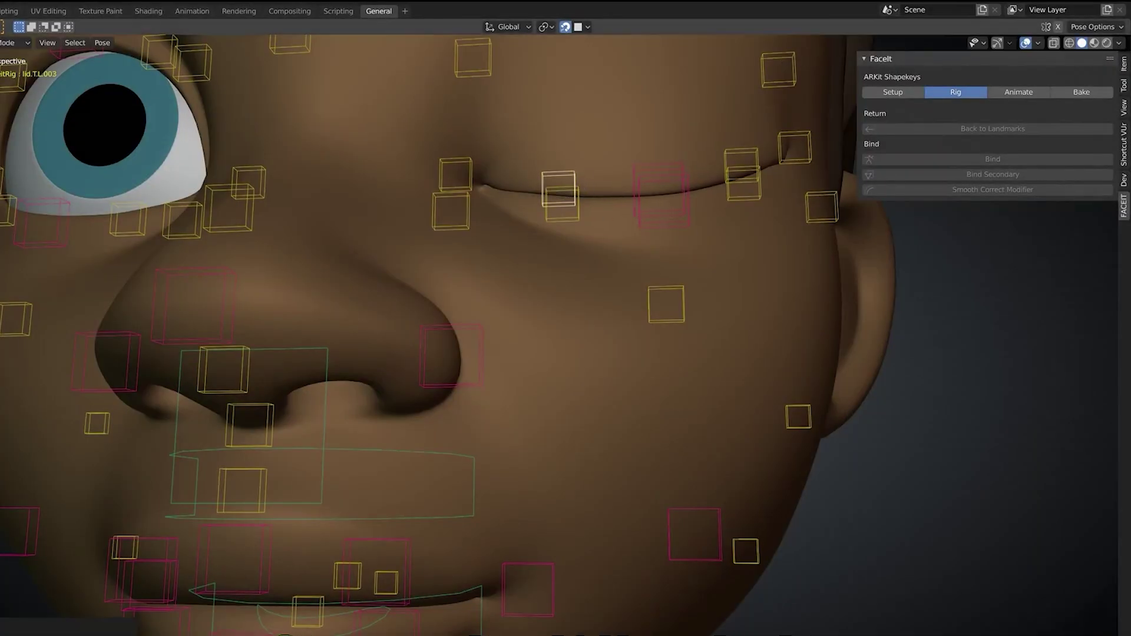
scroll(557, 459, down, 5)
- Preview the eyeBlinkRight expression, then box-select the landmark points around the mouth
click(1013, 93)
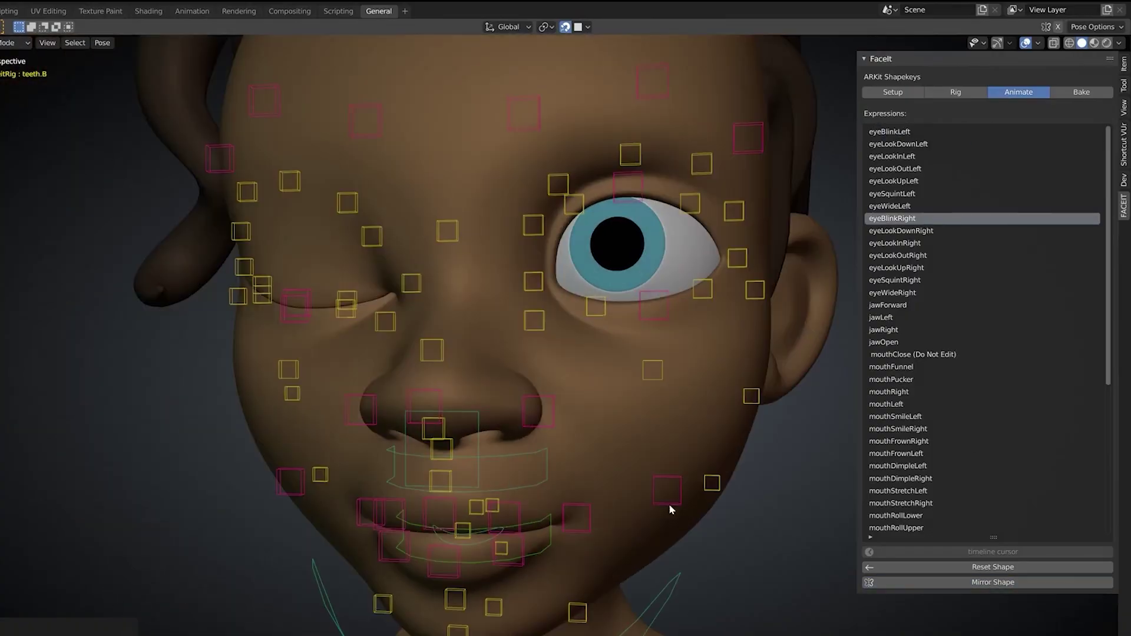
click(899, 144)
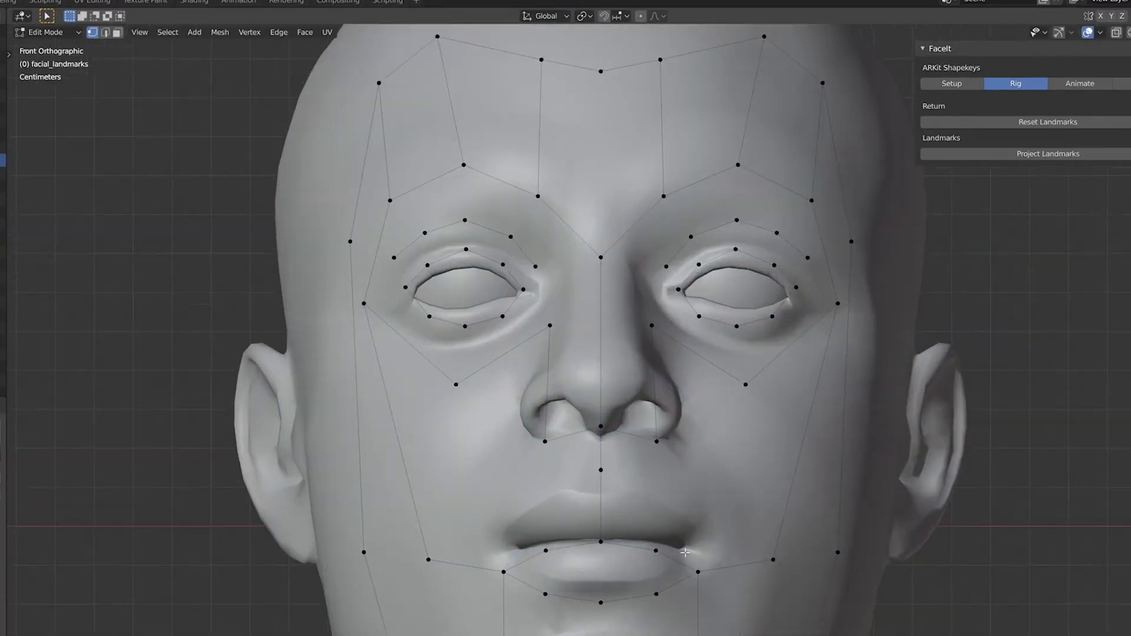
drag(405, 400, 645, 530)
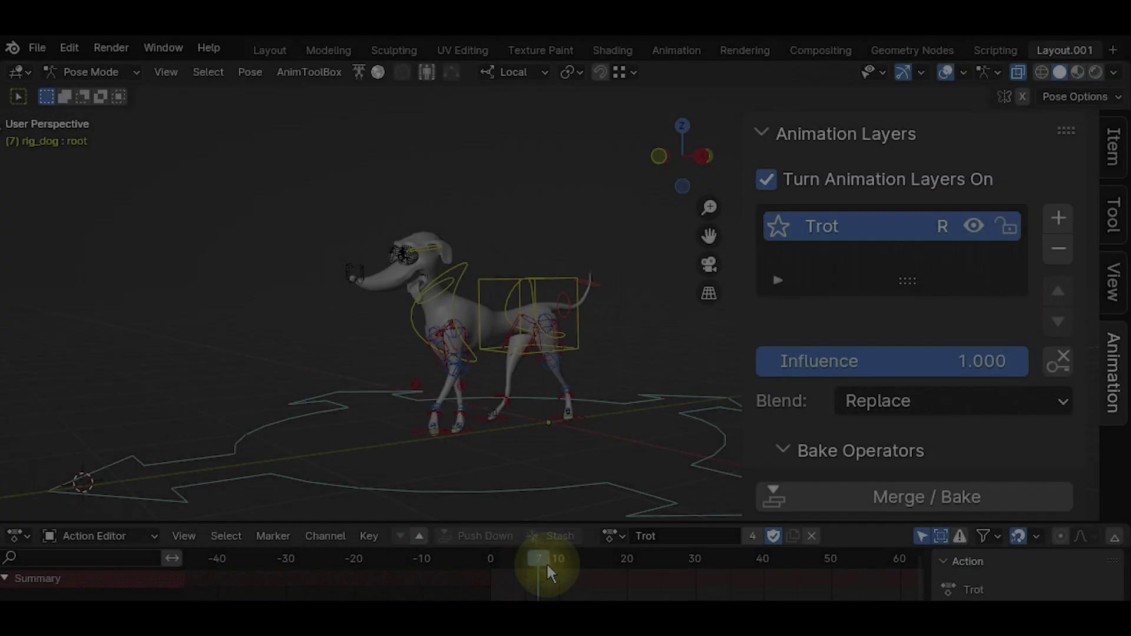
- Extract the dog's selected bones from the trot animation into a Trot Extract layer
drag(547, 562, 491, 563)
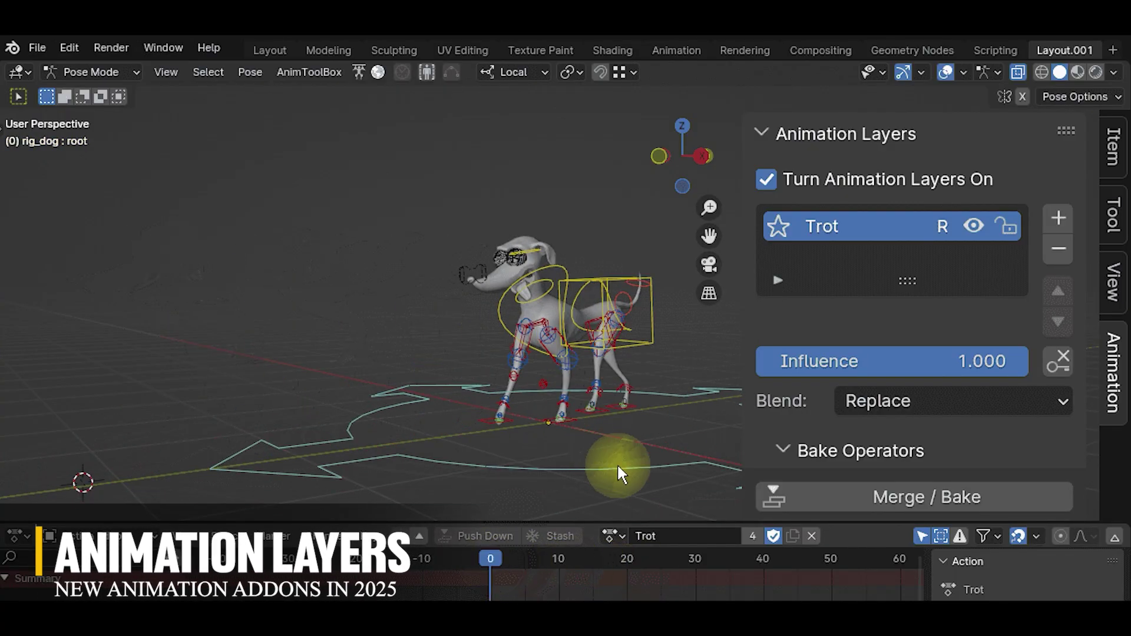
scroll(886, 423, down, 5)
click(888, 425)
scroll(892, 416, down, 1)
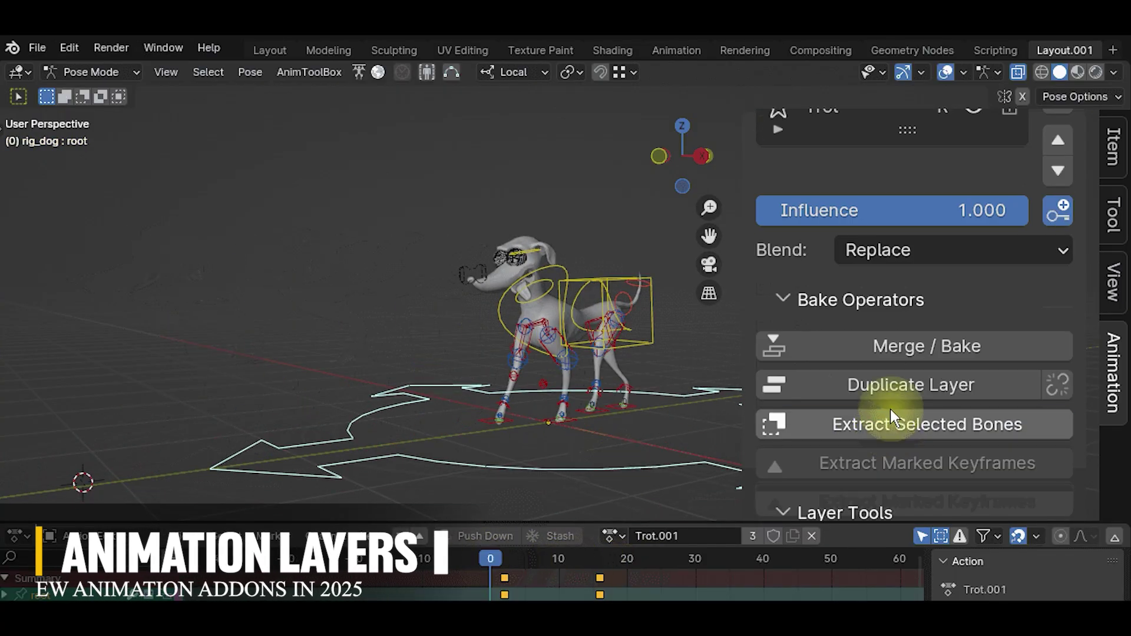
scroll(890, 409, up, 6)
drag(498, 556, 640, 560)
- Add a new animation layer above Trot Extract and rotate the dog's head bone at frame 41
click(518, 251)
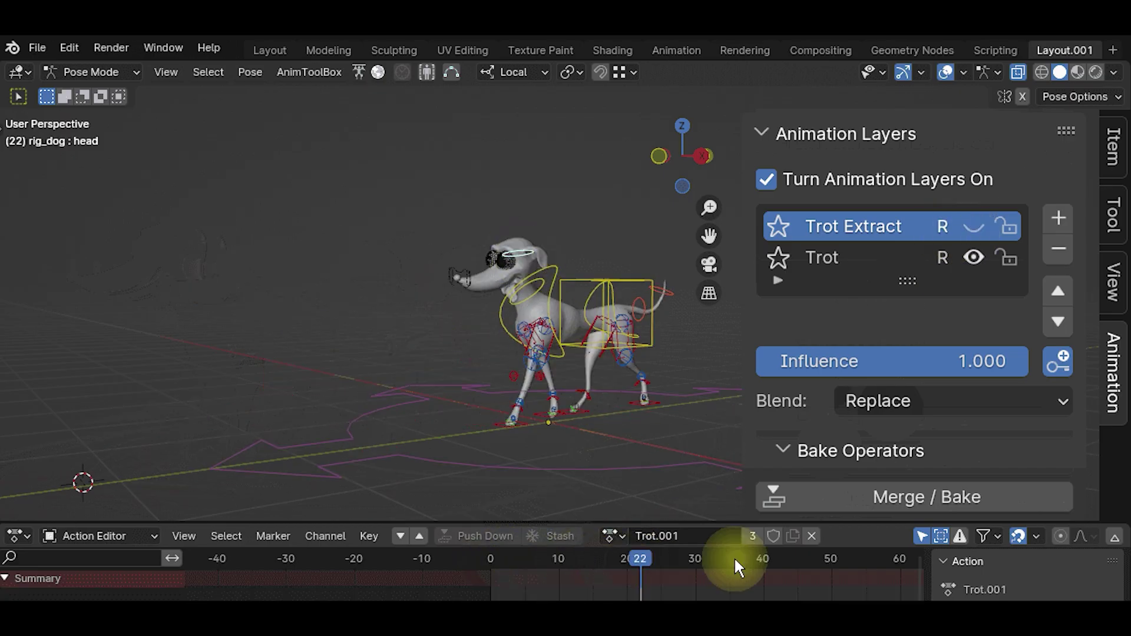
click(765, 557)
click(1058, 218)
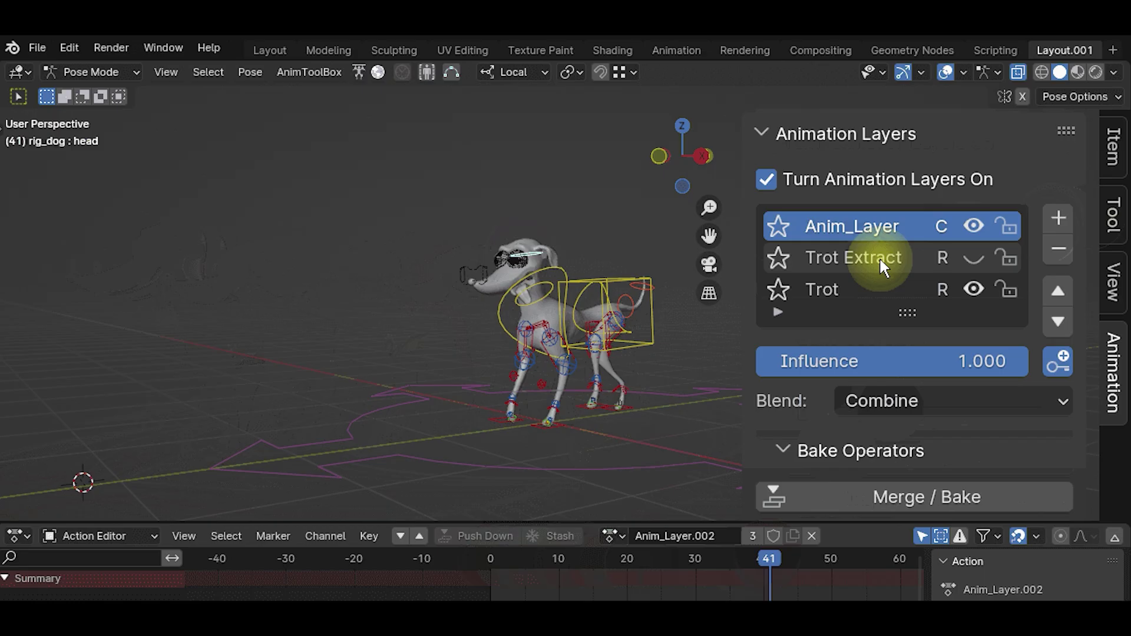
key(shift+space)
click(553, 289)
drag(546, 331, 624, 315)
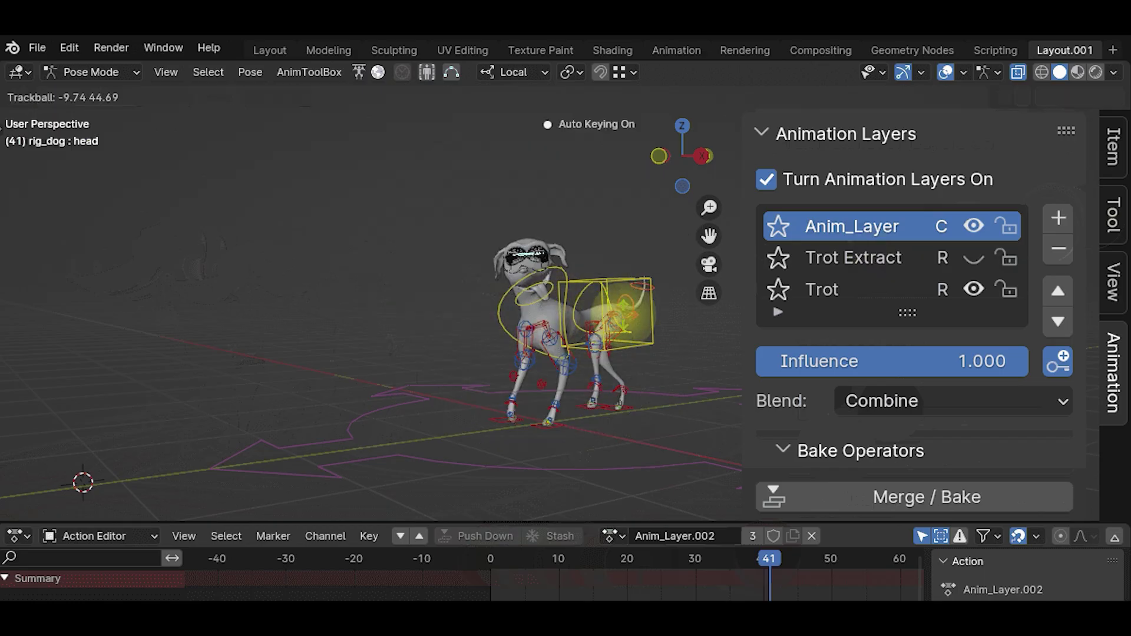
- Key the head back to the layer's rest pose at frame 31 with Reset Key Layer
drag(734, 556, 700, 556)
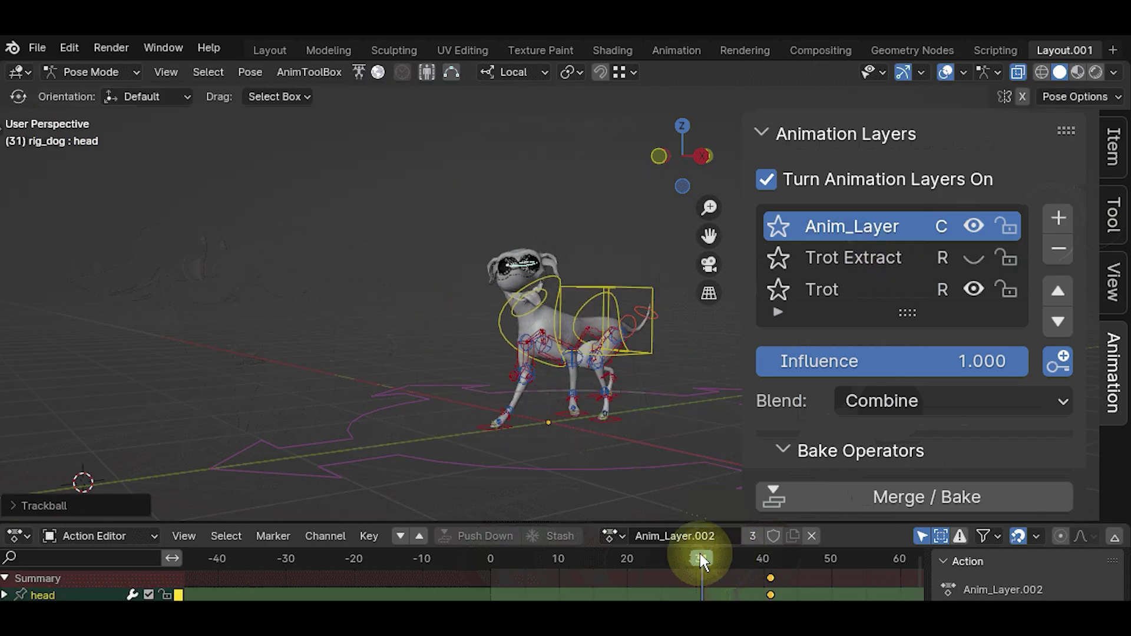
scroll(911, 422, down, 10)
click(919, 436)
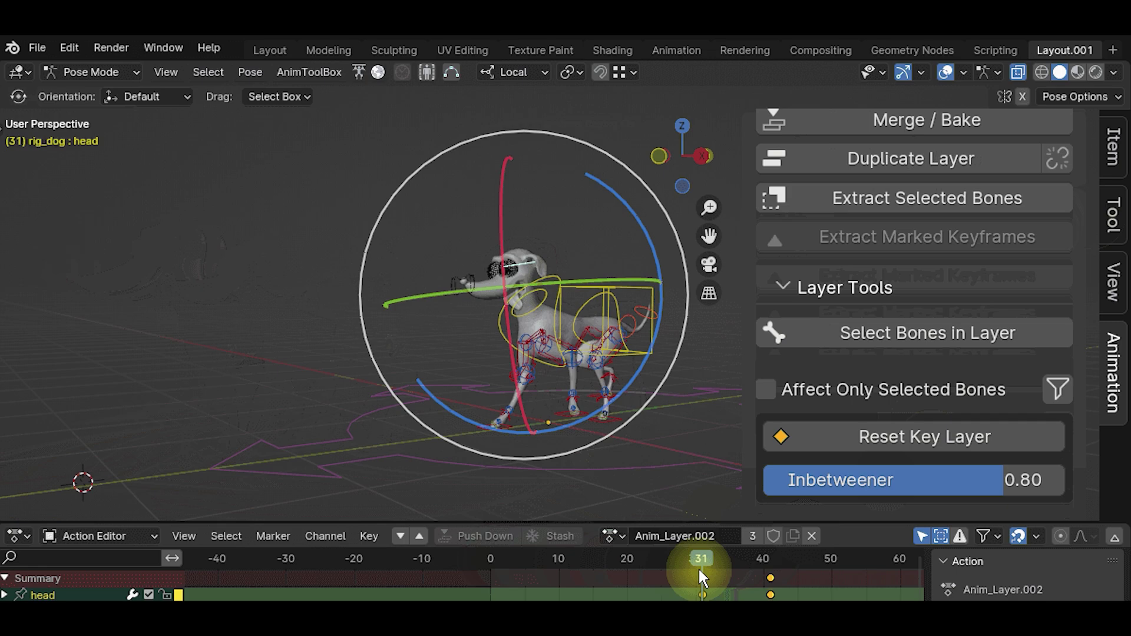
drag(703, 558, 770, 553)
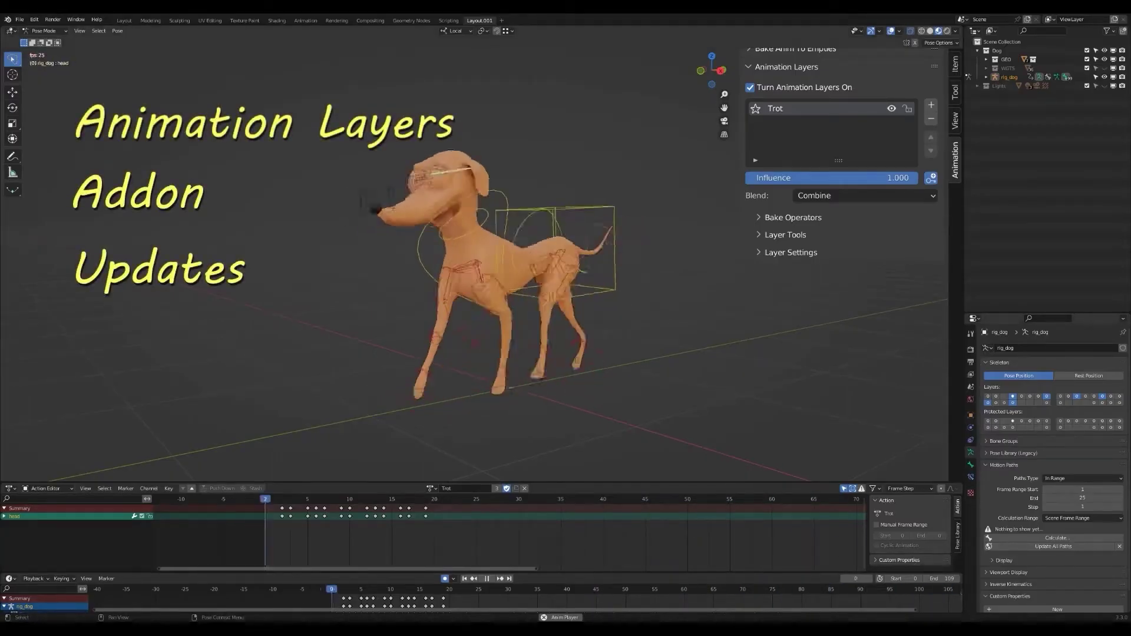
- Stop playback and rotate the dog's head bone at frame 40
key(space)
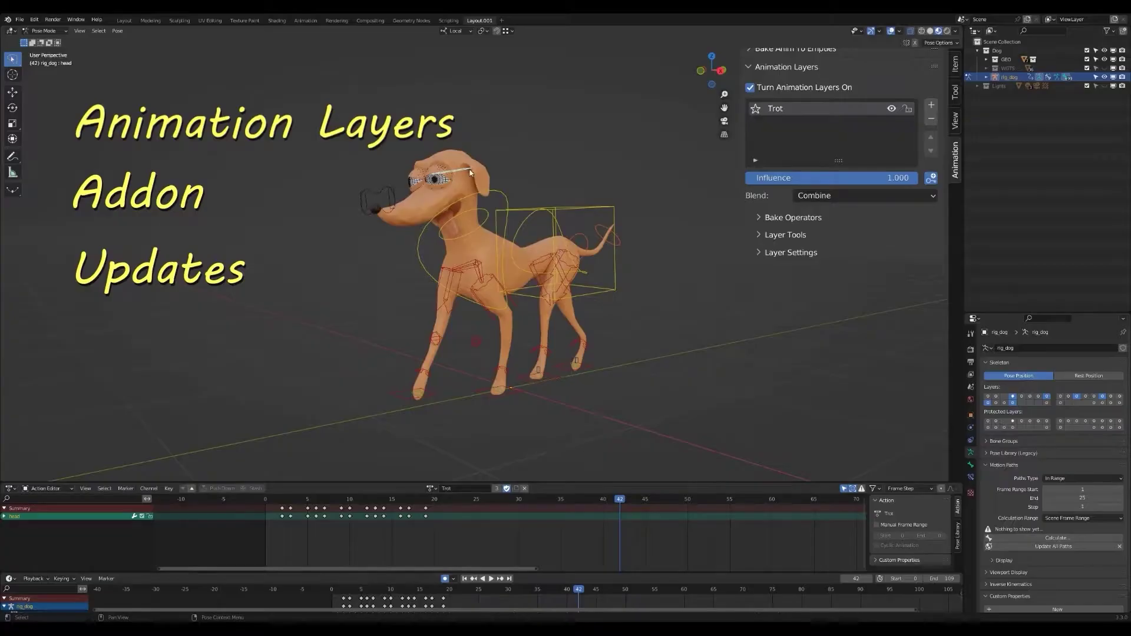
key(shift+space)
key(r)
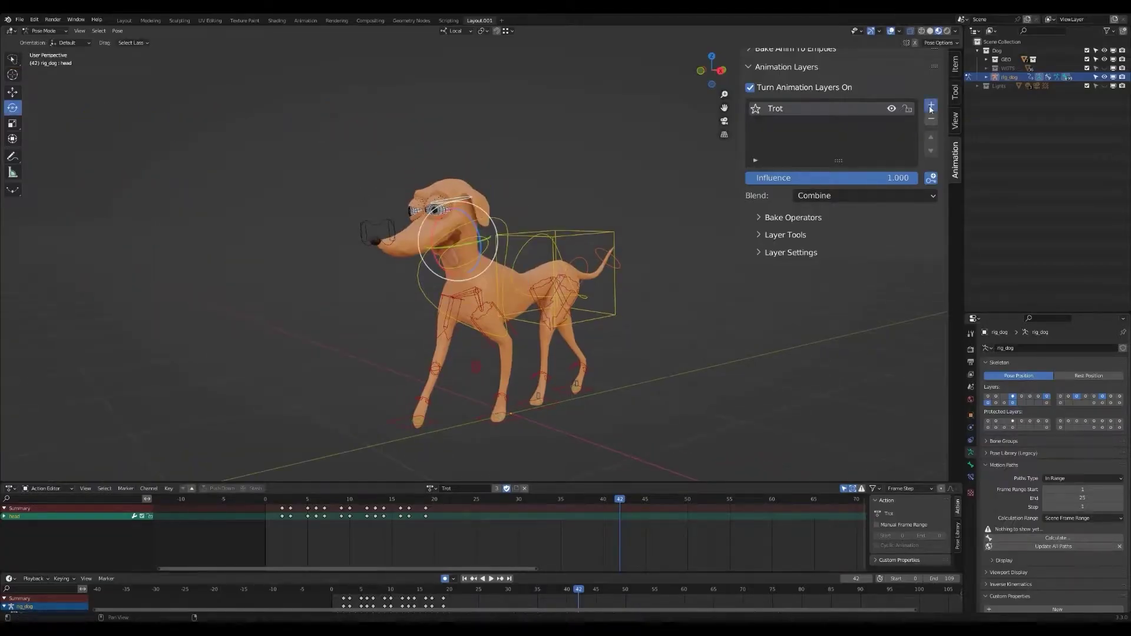
drag(619, 502, 603, 501)
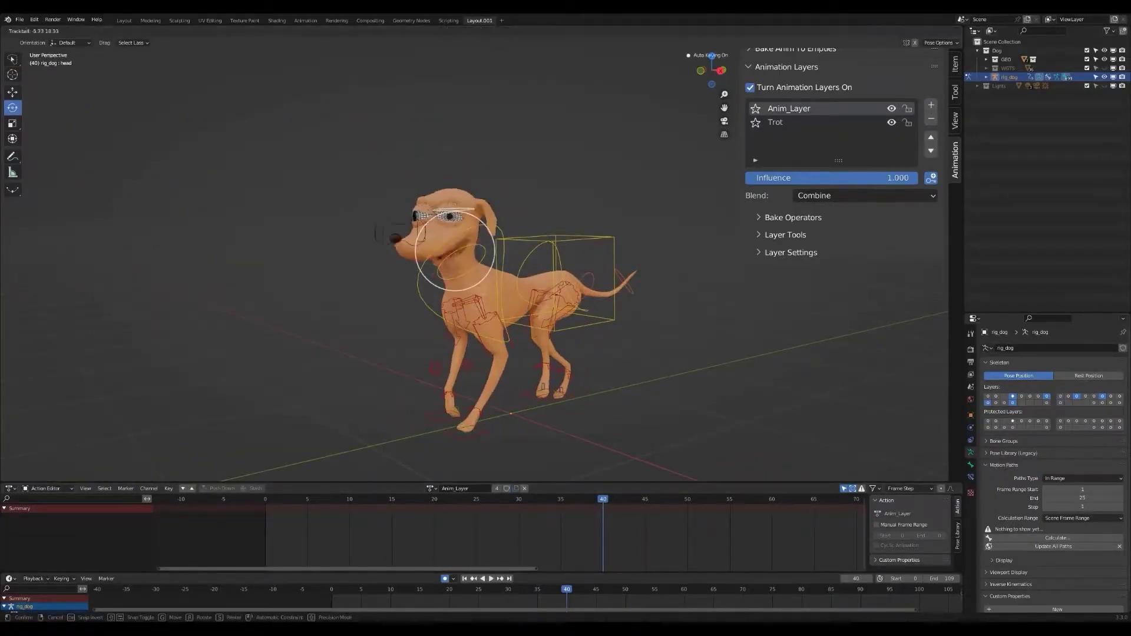
click(487, 247)
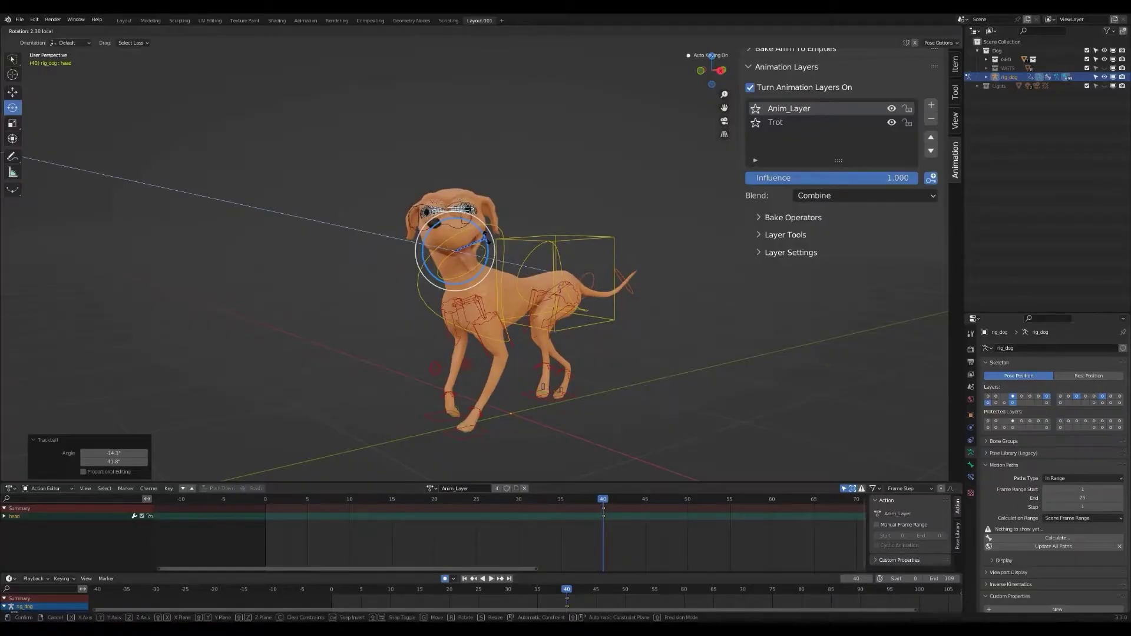
click(487, 240)
- Reset the head pose on the layer at frame 30 and play back to check
click(786, 235)
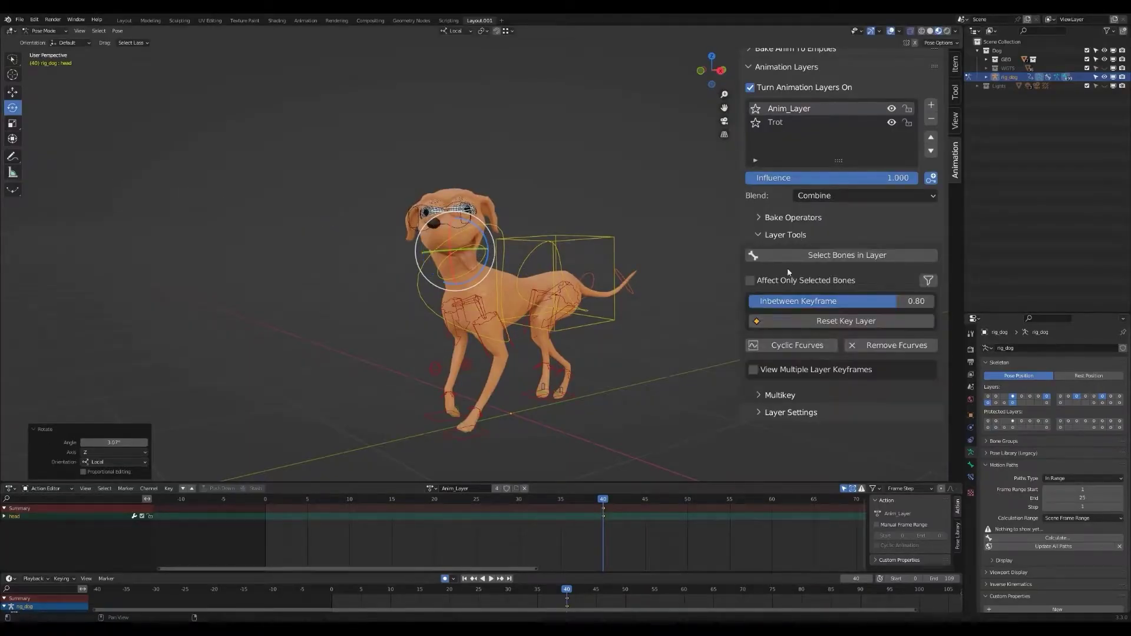
drag(550, 501, 518, 502)
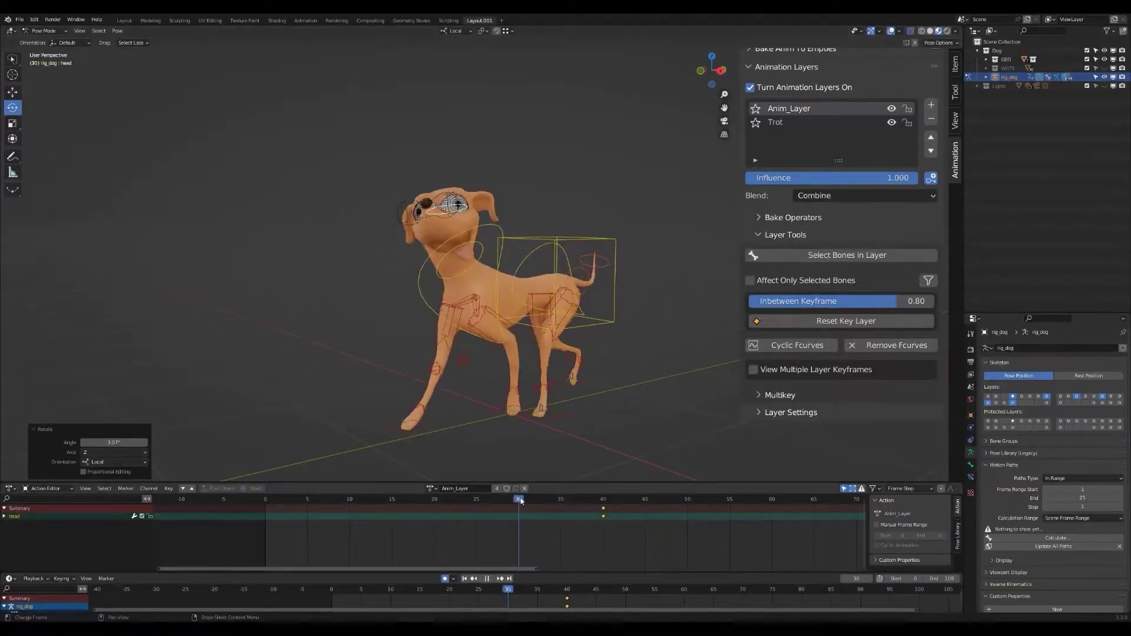
click(892, 323)
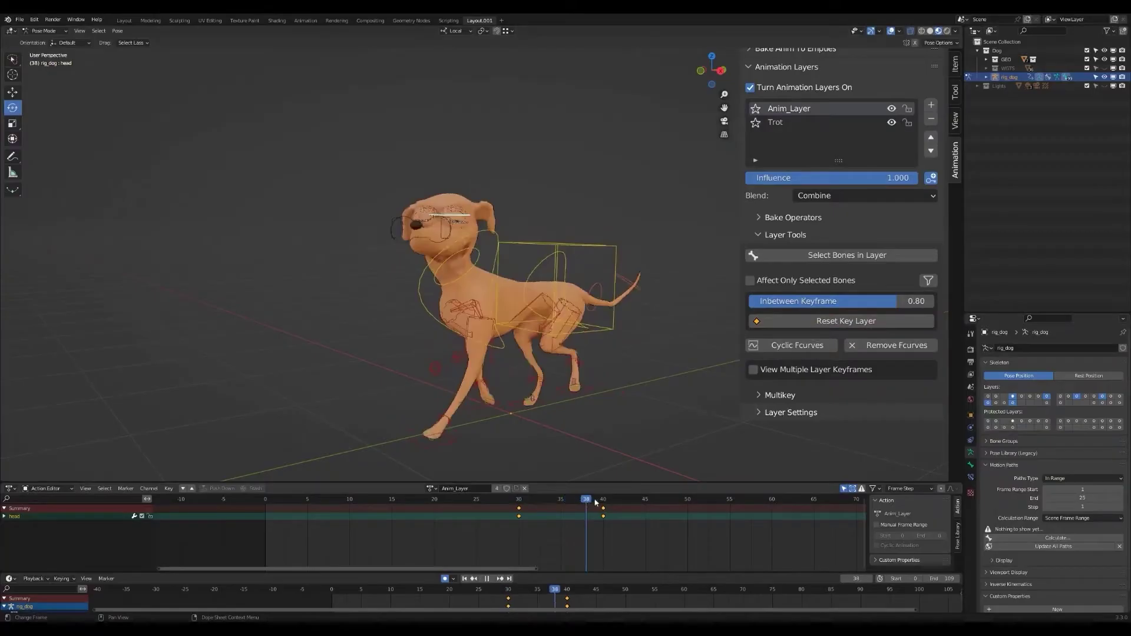
key(space)
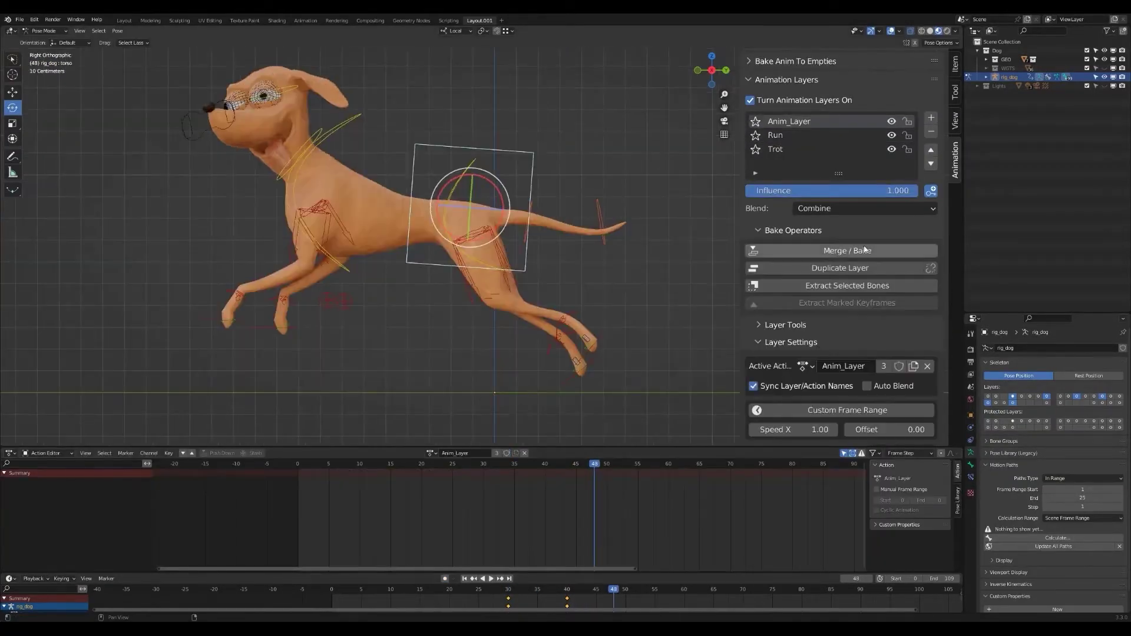
- Merge the layers down into a new Baked_Layer and play back the baked walk
click(866, 250)
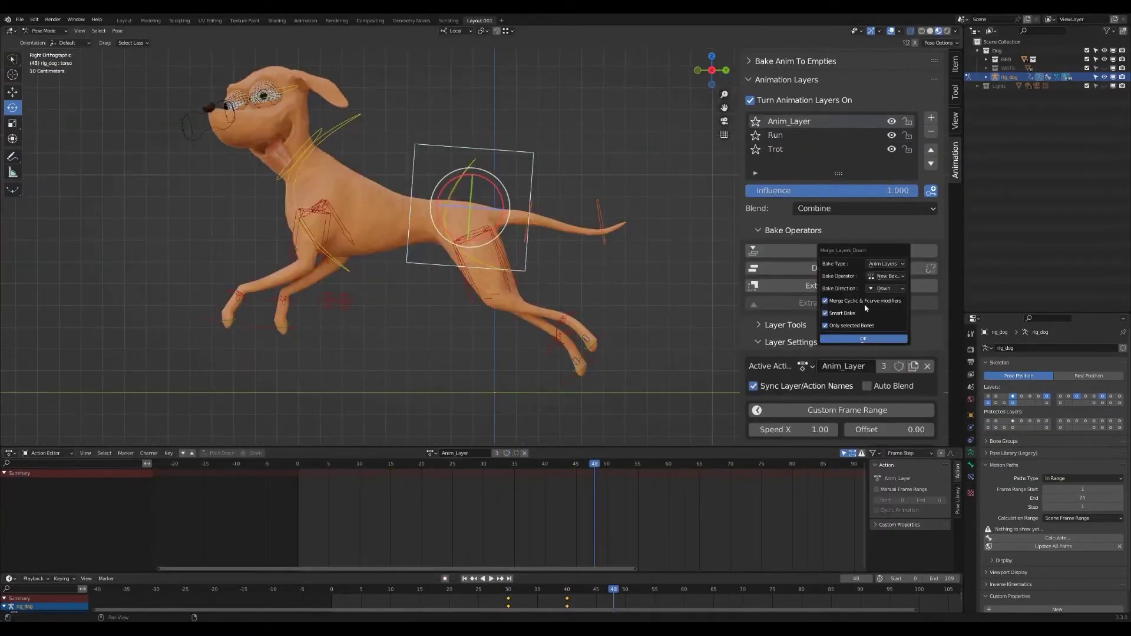
click(865, 340)
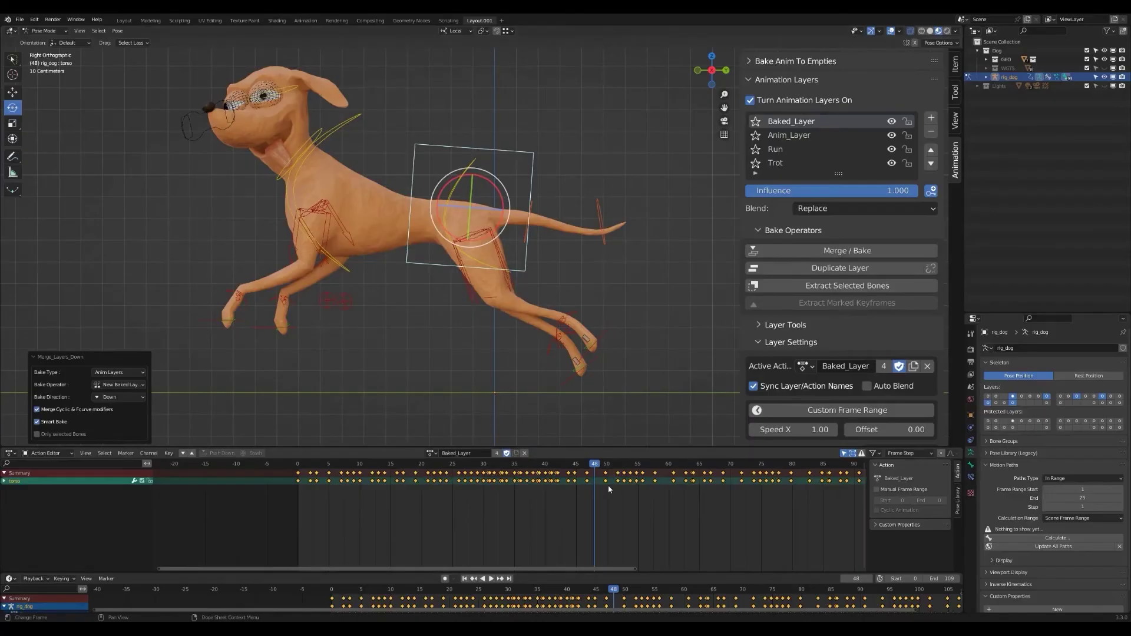
key(Home)
key(space)
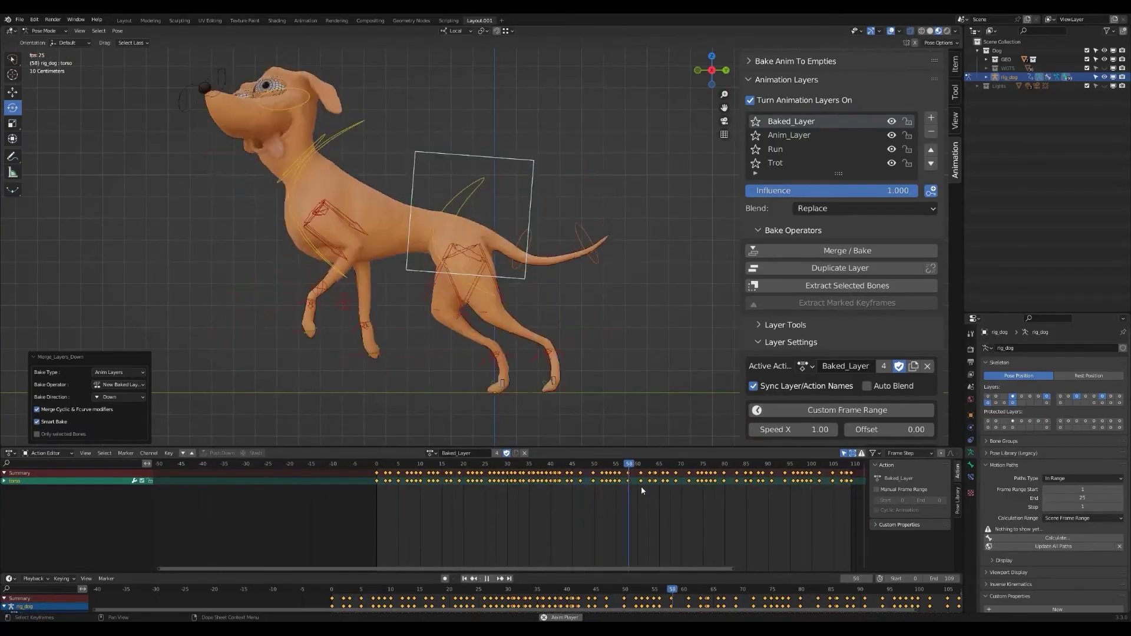
click(405, 465)
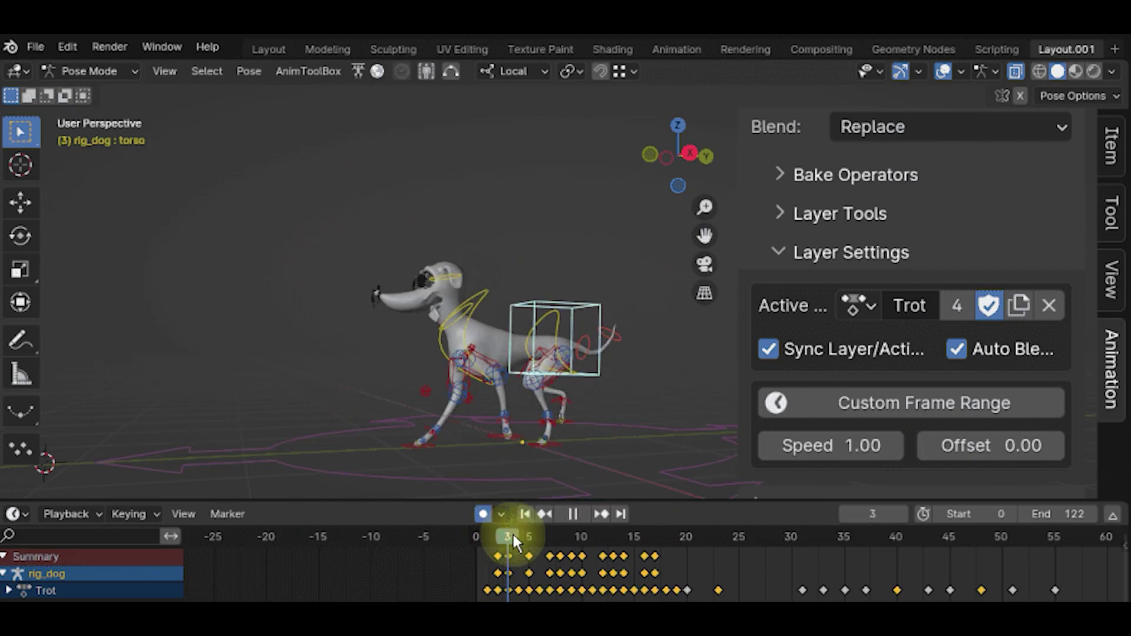
drag(514, 535, 570, 536)
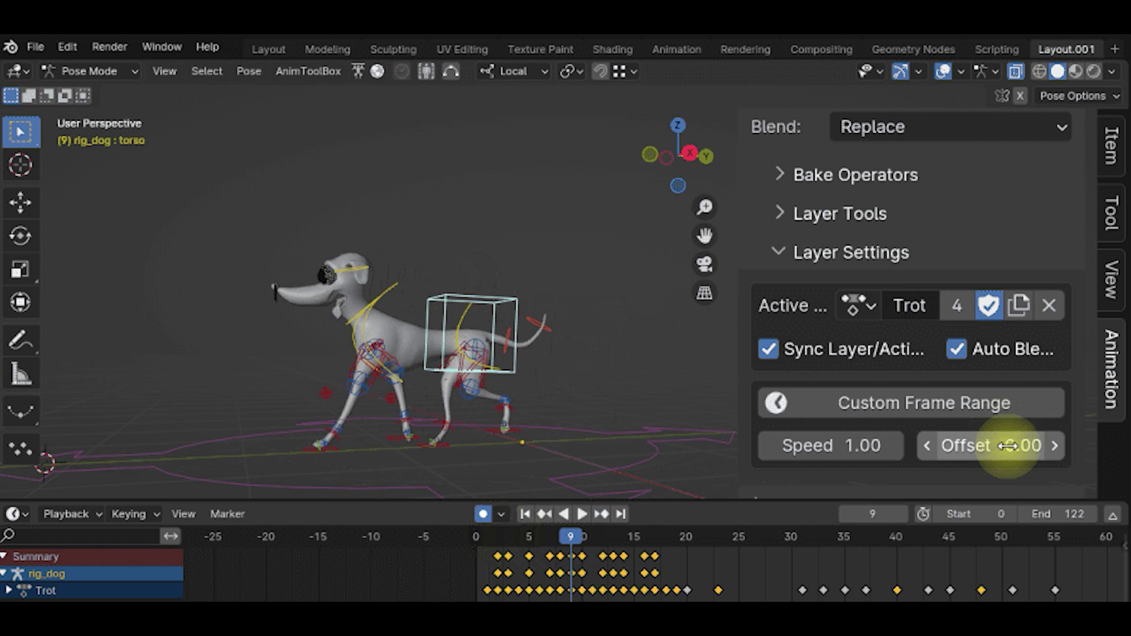
- Adjust the Trot layer's speed and timing offset
drag(1008, 446, 943, 447)
mouse_move(849, 446)
mouse_down()
mouse_move(884, 446)
mouse_move(866, 447)
mouse_up()
drag(985, 447, 1112, 462)
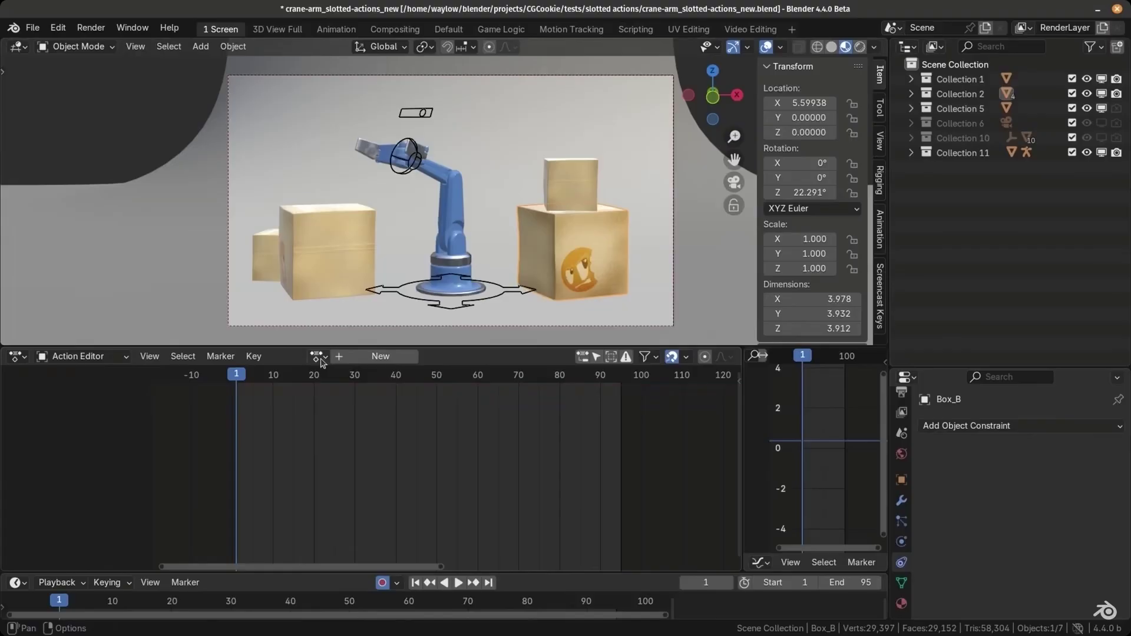
- Switch the editor to Full Action, set the layer data type to Shapekey, and add a layer
click(319, 356)
click(350, 393)
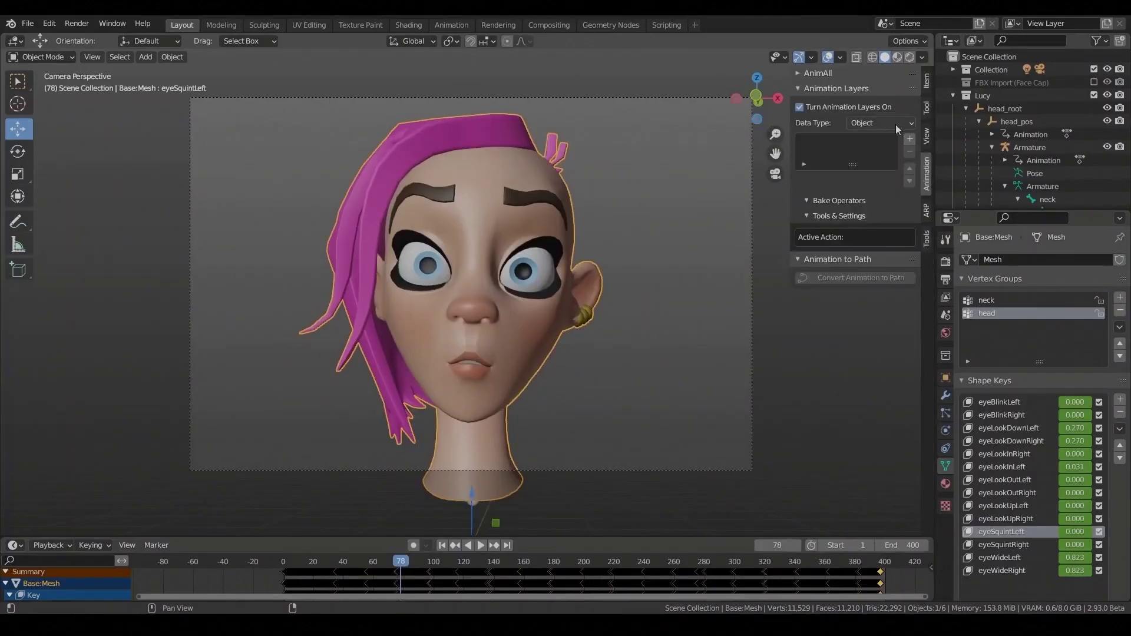
click(895, 124)
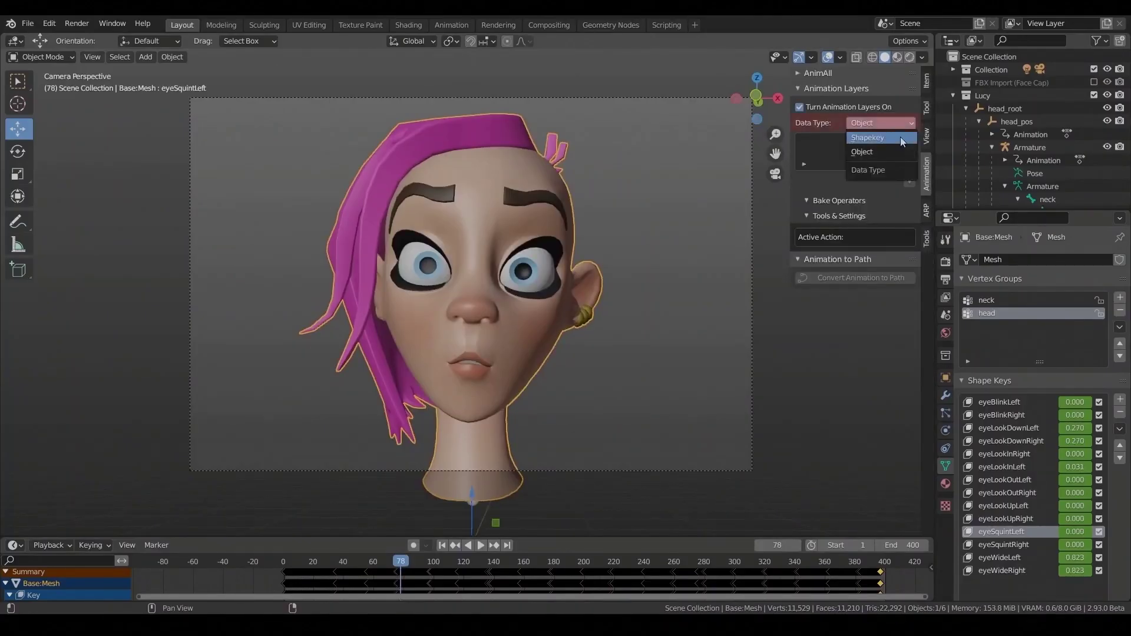
click(901, 138)
click(909, 139)
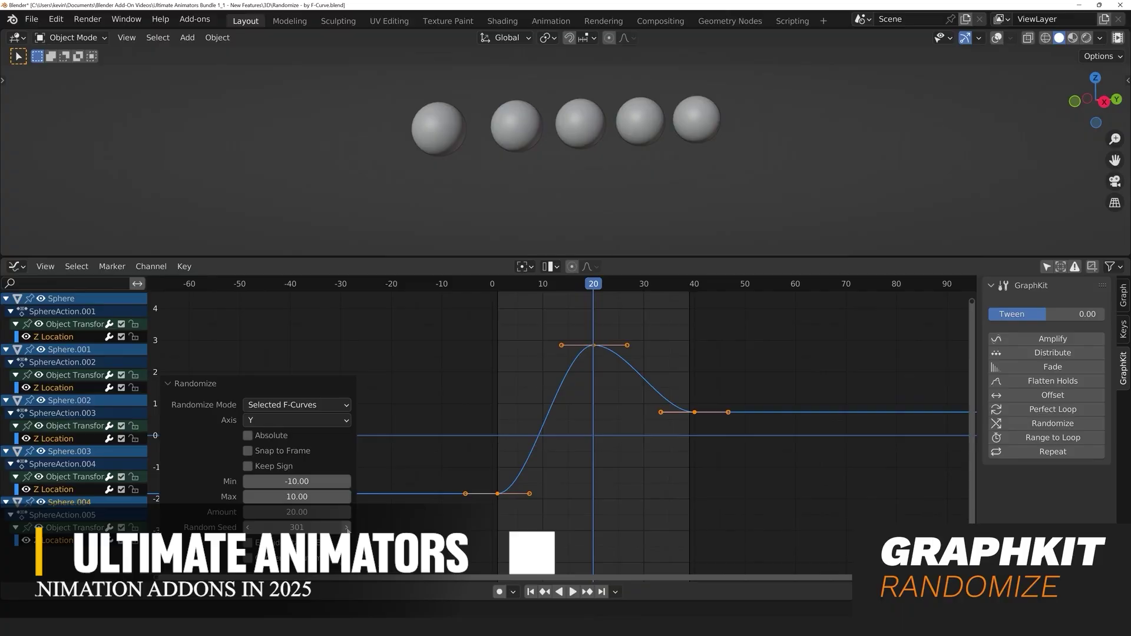
- Raise the random seed twice to reshape the spheres' curves, then move the flower's keyframes down
click(347, 527)
click(347, 527)
click(347, 527)
click(347, 527)
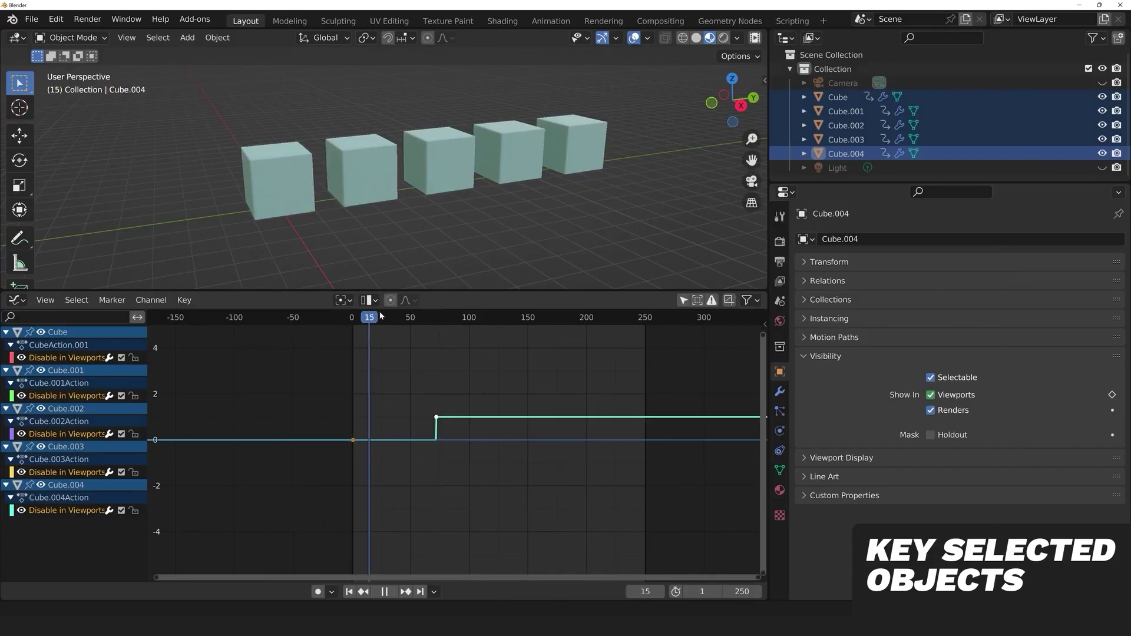
mouse_move(381, 317)
mouse_down()
mouse_move(436, 317)
mouse_move(372, 318)
mouse_up()
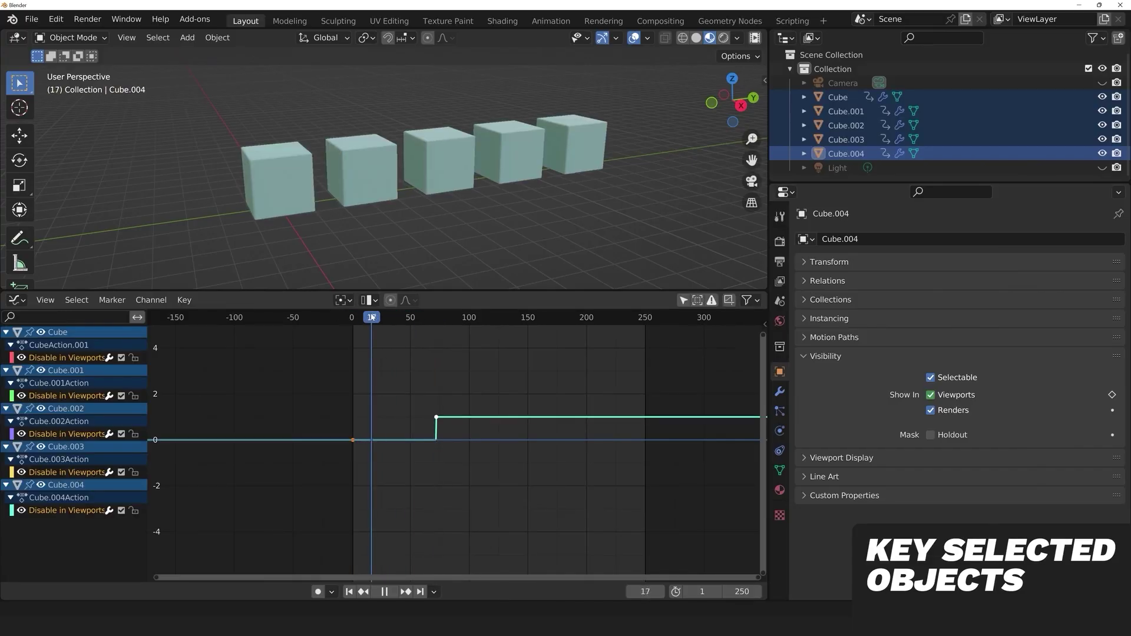
drag(447, 379, 347, 464)
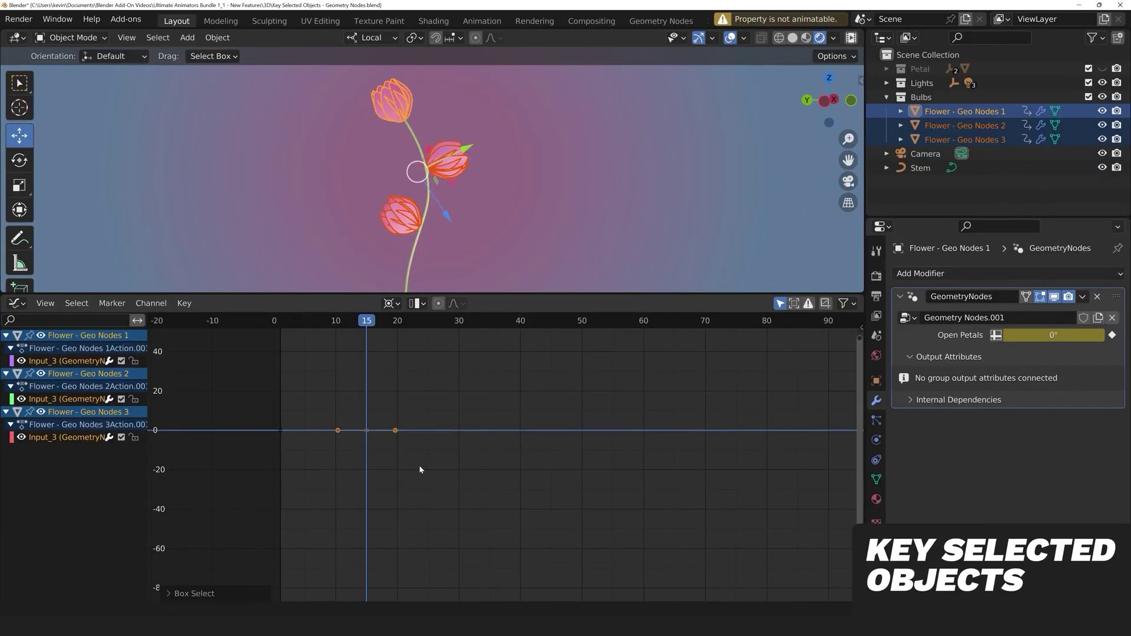
key(g)
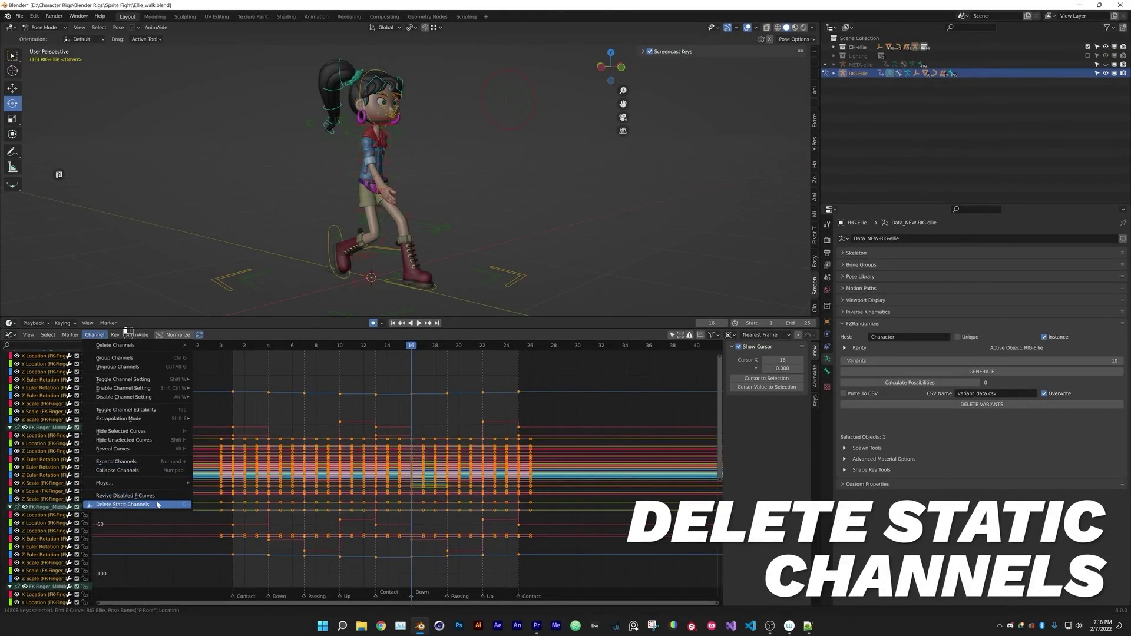
- Delete static channels with a Min. Difference threshold of 0.40
click(158, 504)
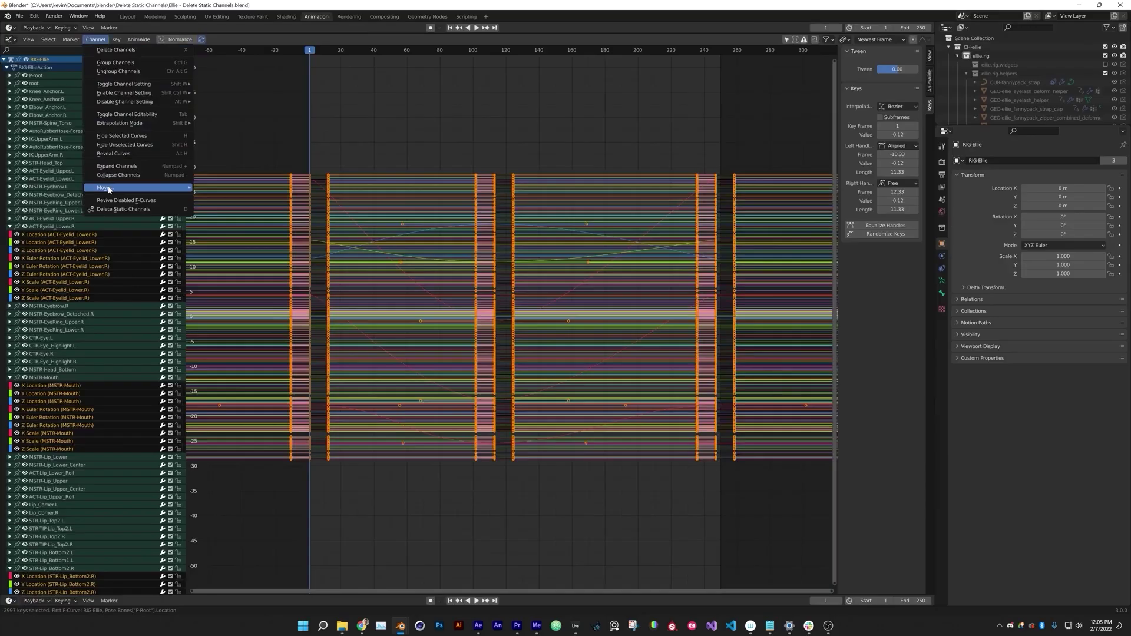
click(111, 210)
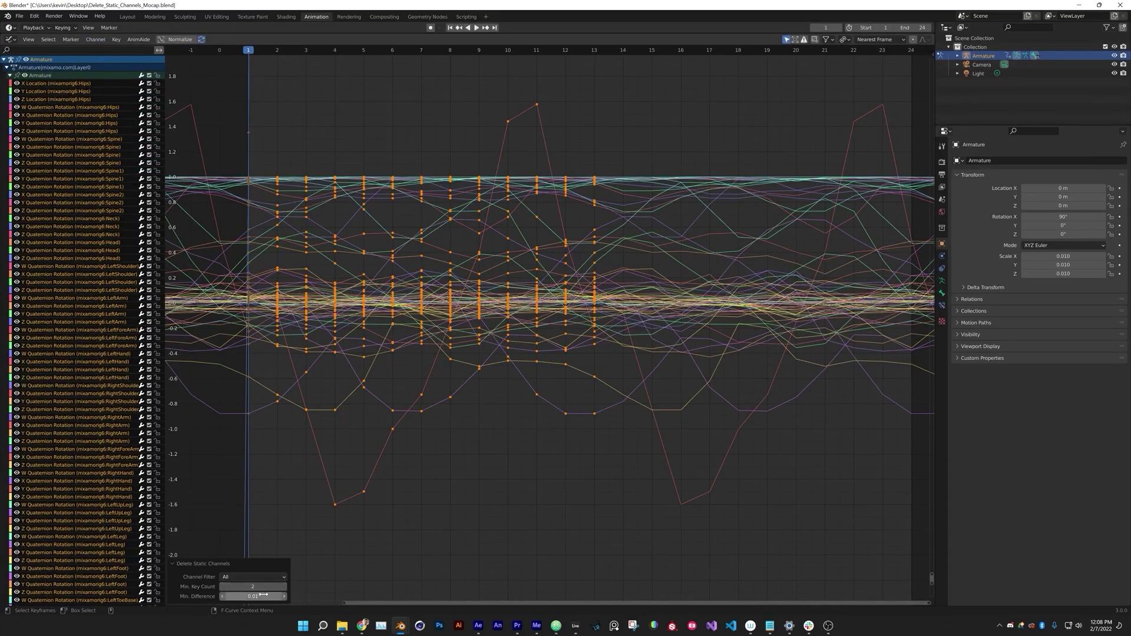
mouse_move(262, 596)
mouse_down()
mouse_move(315, 596)
mouse_move(269, 595)
mouse_up()
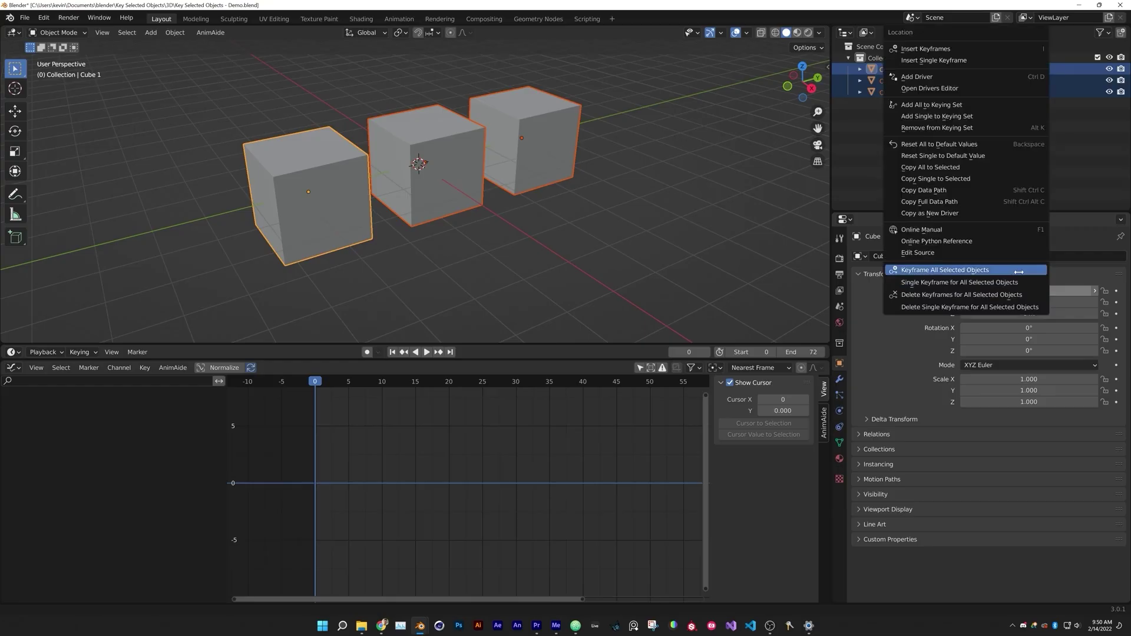
- Keyframe Location on all three cubes, then Power on all three selected point lights
click(1018, 272)
drag(287, 64, 582, 247)
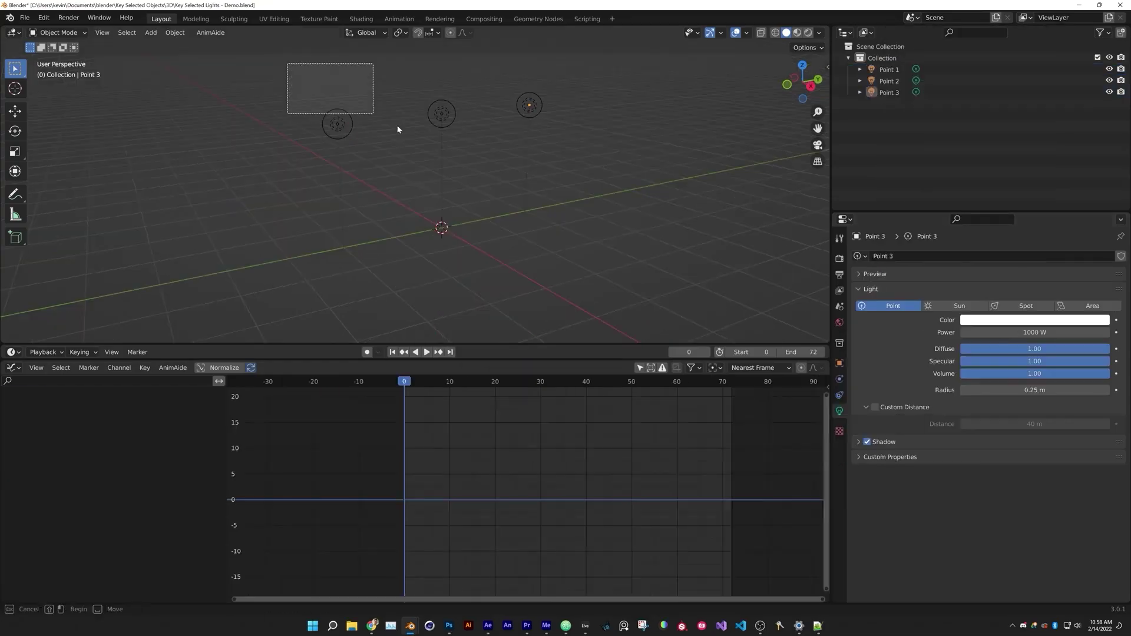
right_click(998, 333)
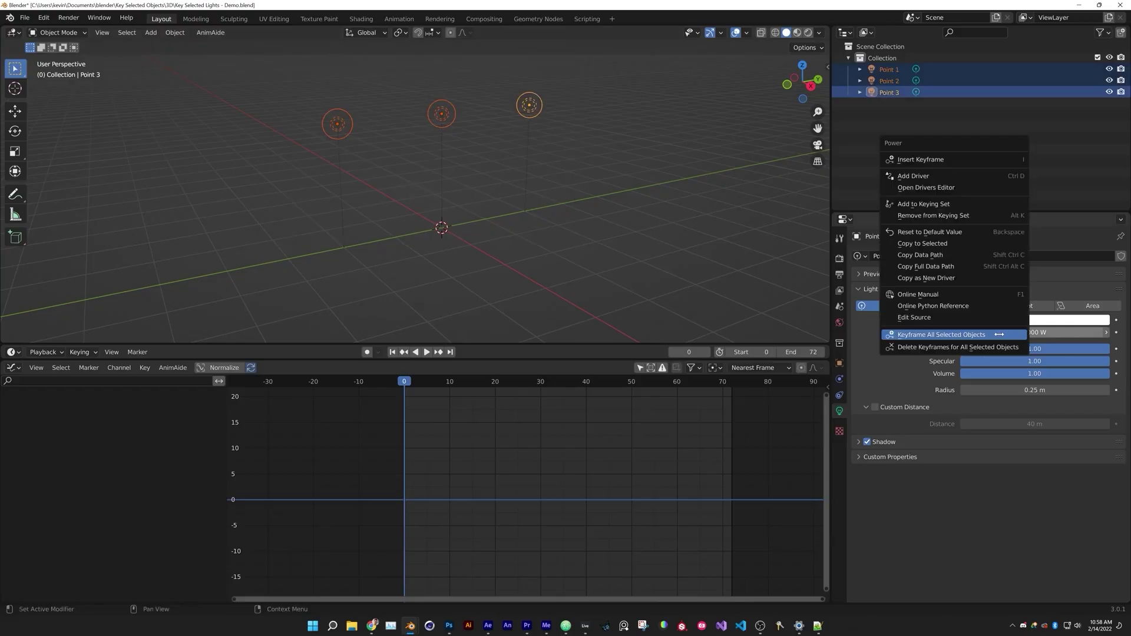
click(998, 335)
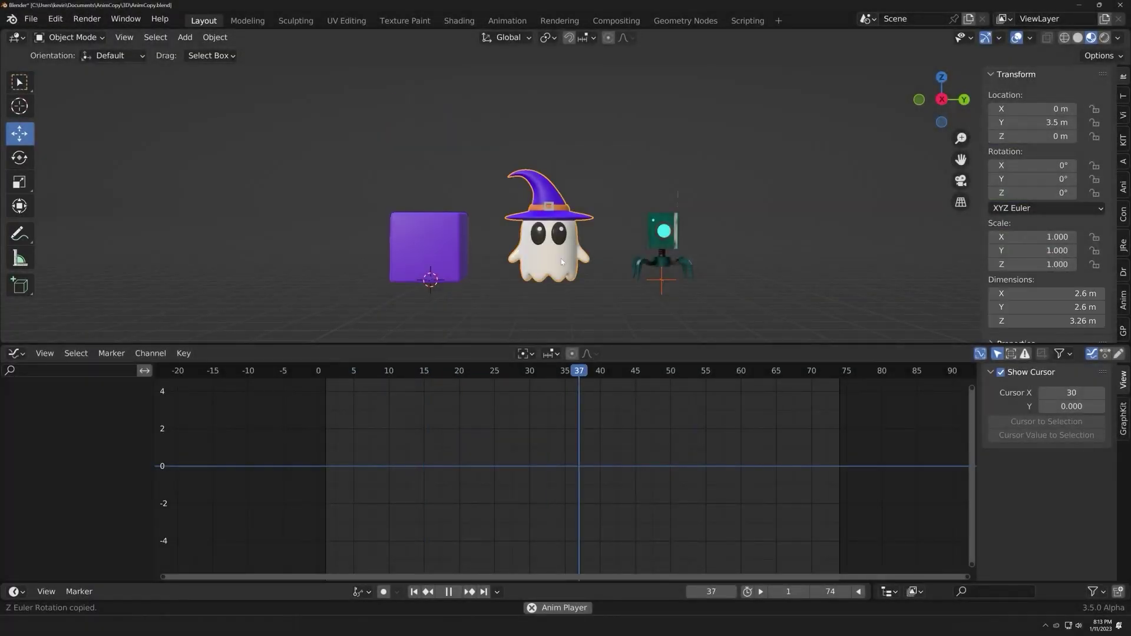
- Copy the cube's animation to the ghost and robot, choose curve targets, and select all 12 keyframes
click(446, 246)
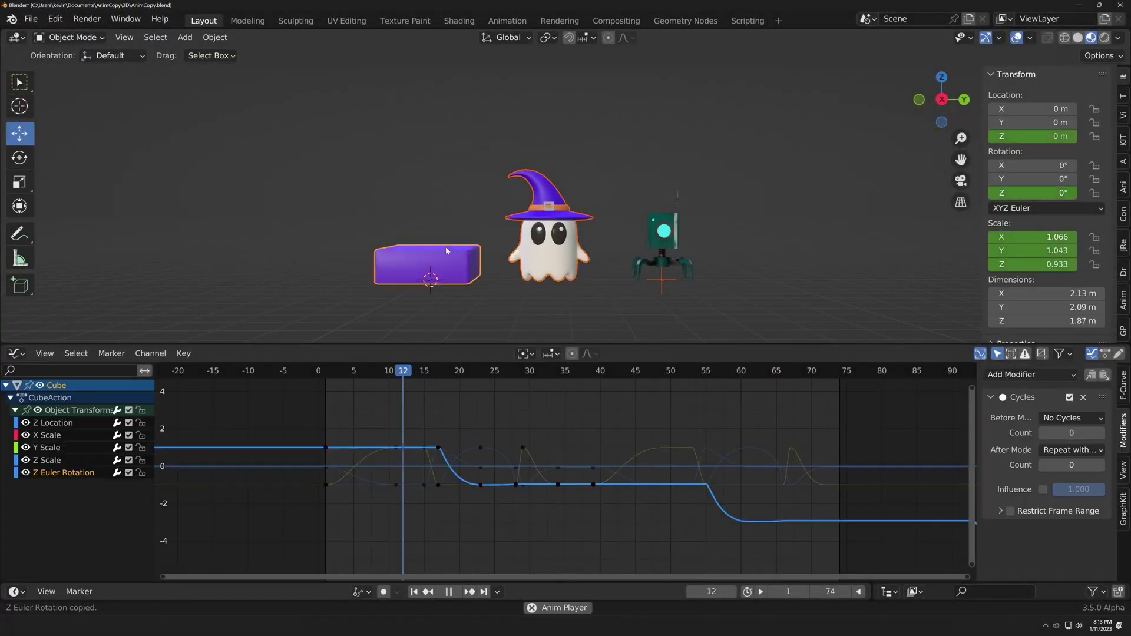
right_click(439, 153)
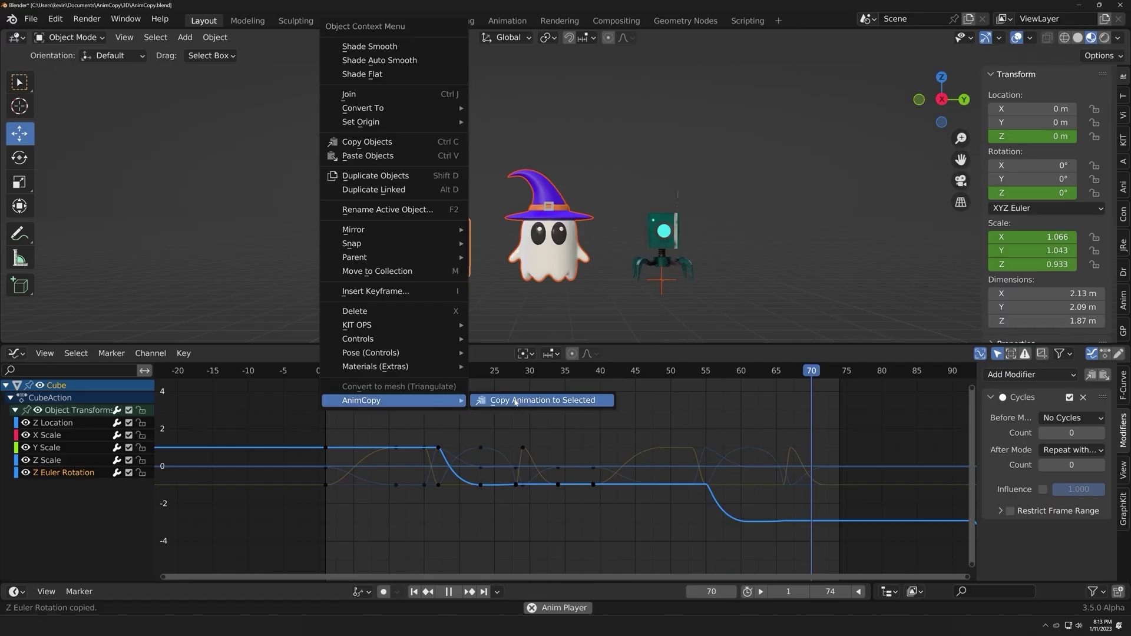
click(521, 400)
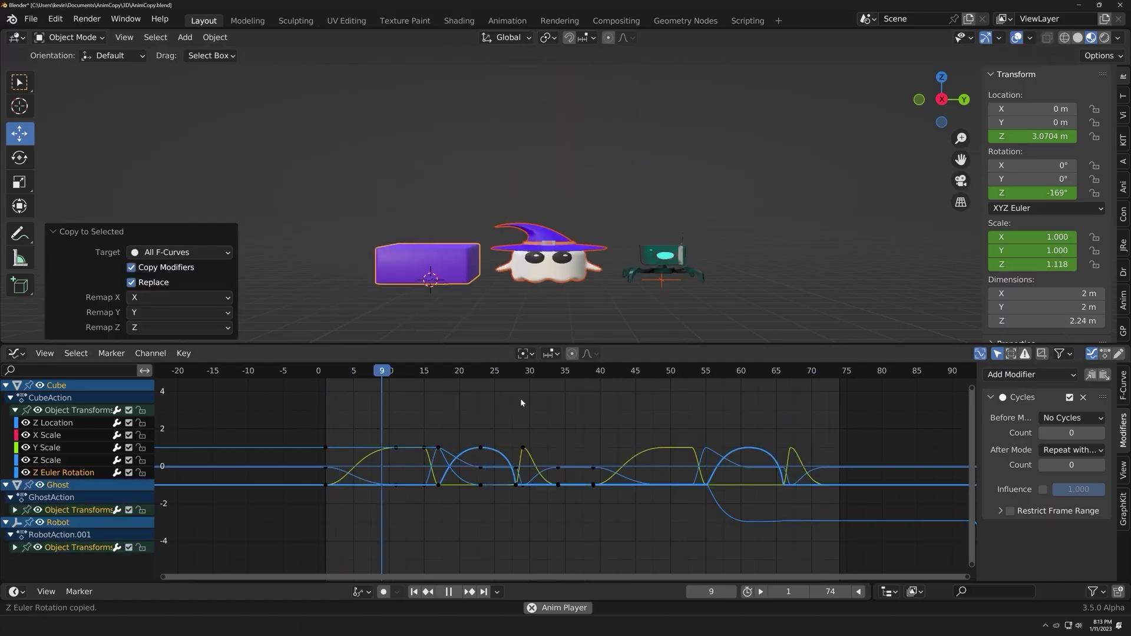
click(202, 252)
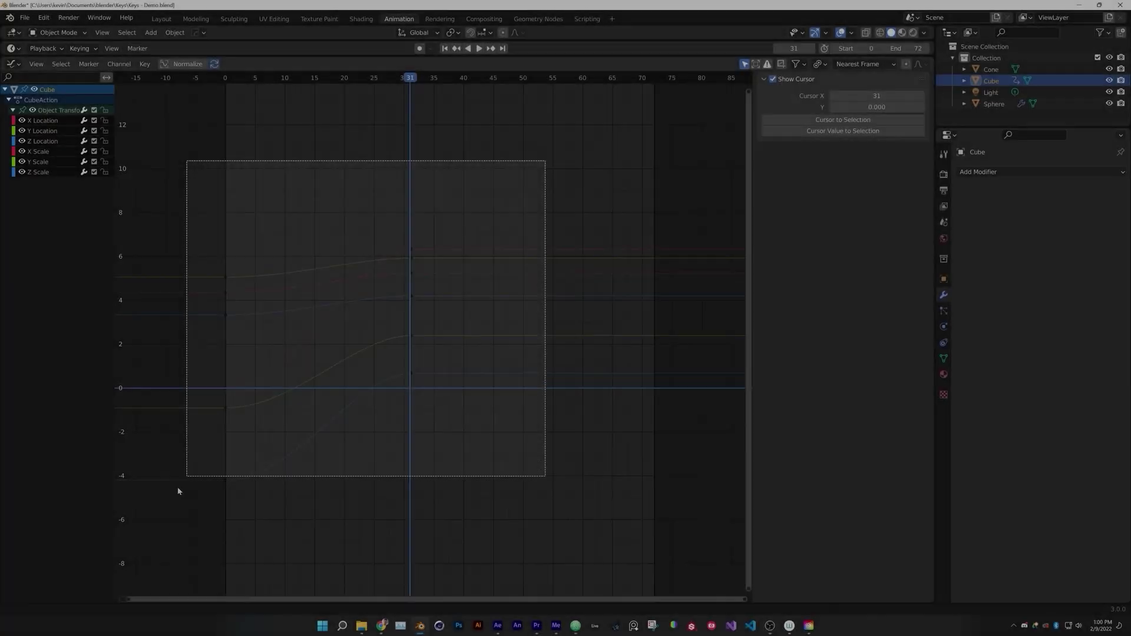
drag(178, 491, 186, 476)
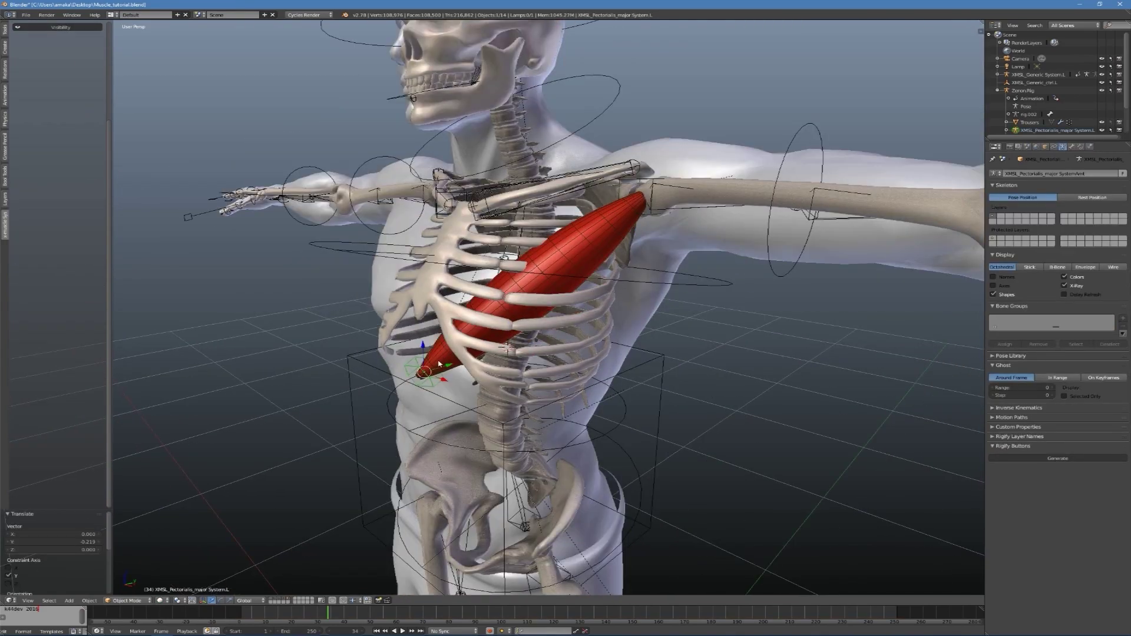
- Select the red pectoral muscle and reshape its vertices in Edit Mode
right_click(451, 244)
middle_drag(451, 245, 583, 251)
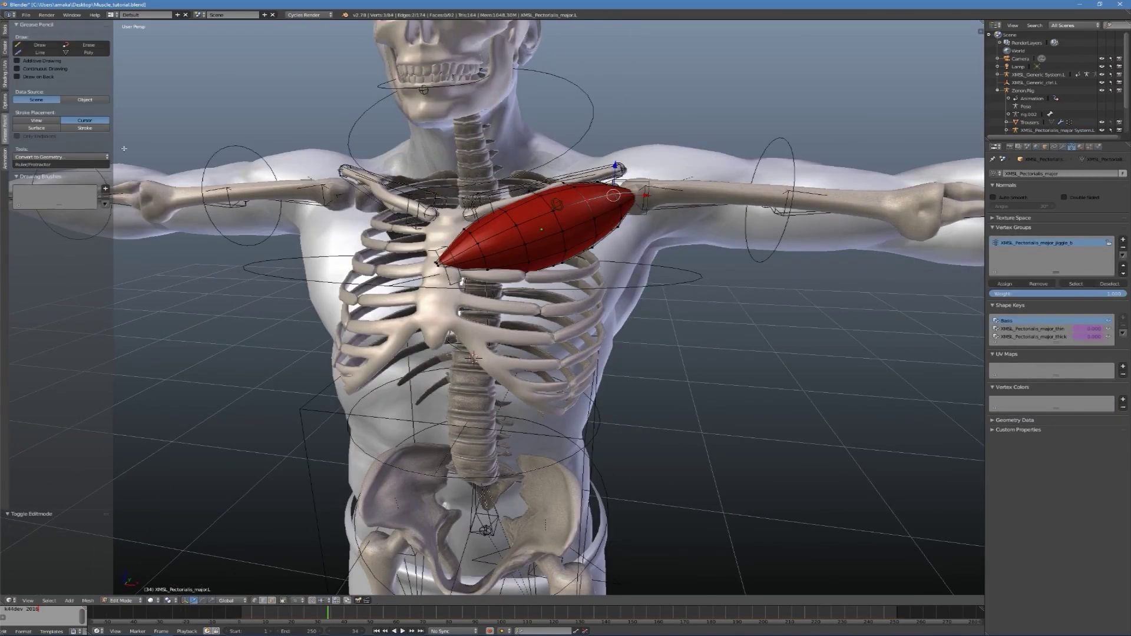
key(Tab)
middle_drag(469, 312, 517, 234)
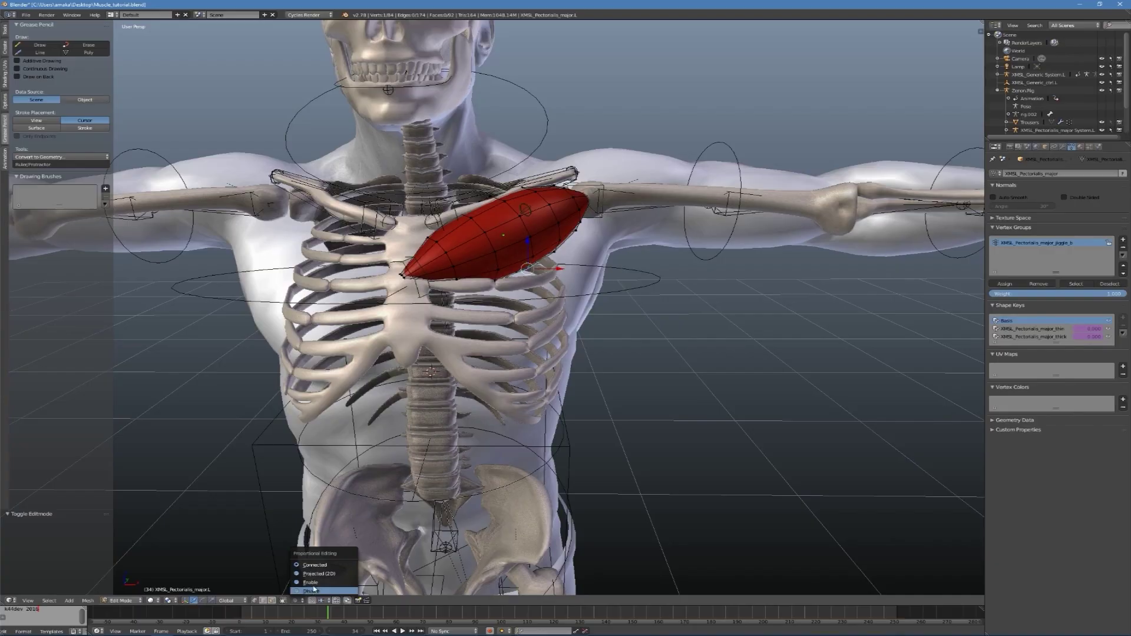
click(553, 336)
mouse_move(553, 336)
middle_down()
mouse_move(471, 389)
mouse_move(670, 323)
mouse_move(567, 323)
middle_up()
scroll(471, 388, down, 3)
key(Tab)
scroll(567, 322, up, 3)
- Select the skeleton's rig and put it into Pose Mode
right_click(717, 288)
key(ctrl+Tab)
scroll(732, 339, down, 4)
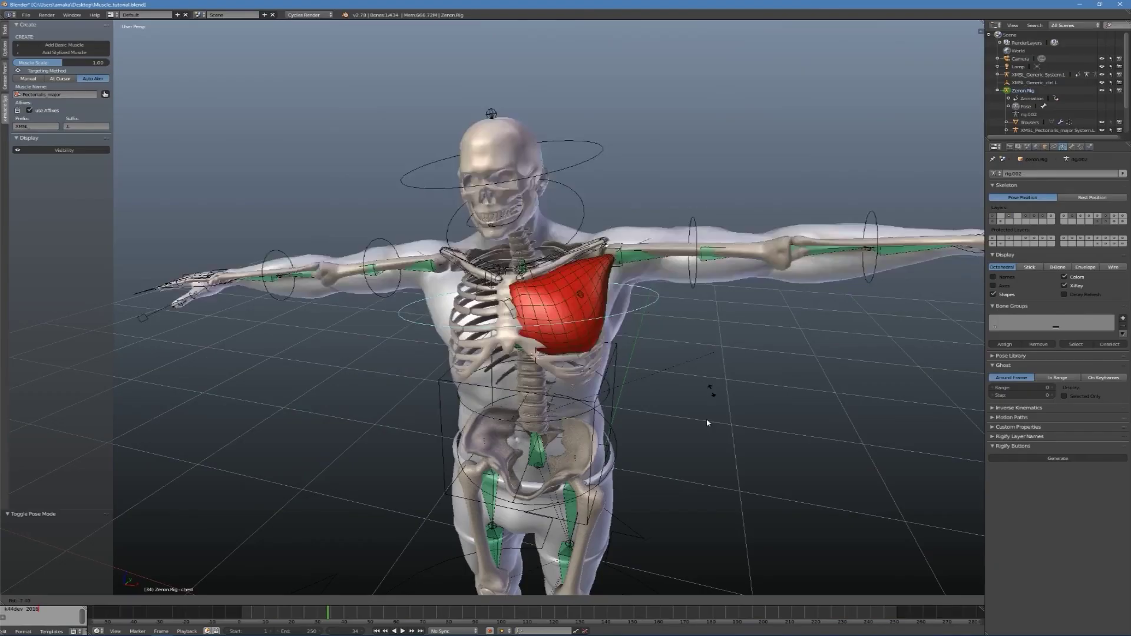
middle_drag(715, 399, 724, 283)
scroll(725, 283, up, 2)
scroll(725, 282, up, 2)
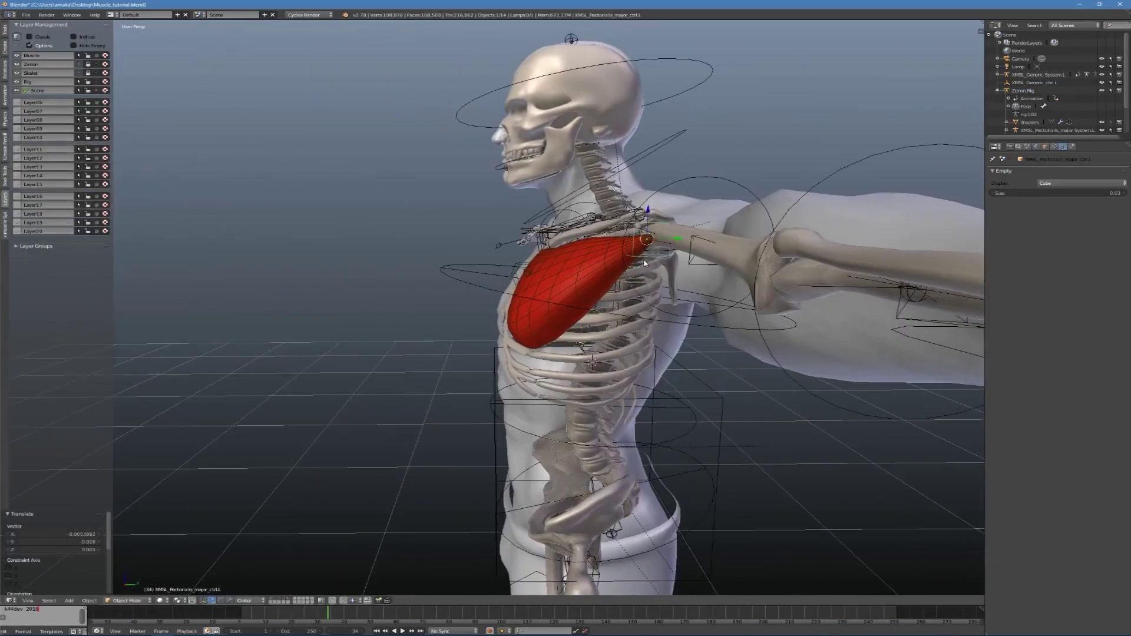
middle_drag(646, 265, 755, 323)
key(ctrl+Tab)
scroll(759, 349, down, 2)
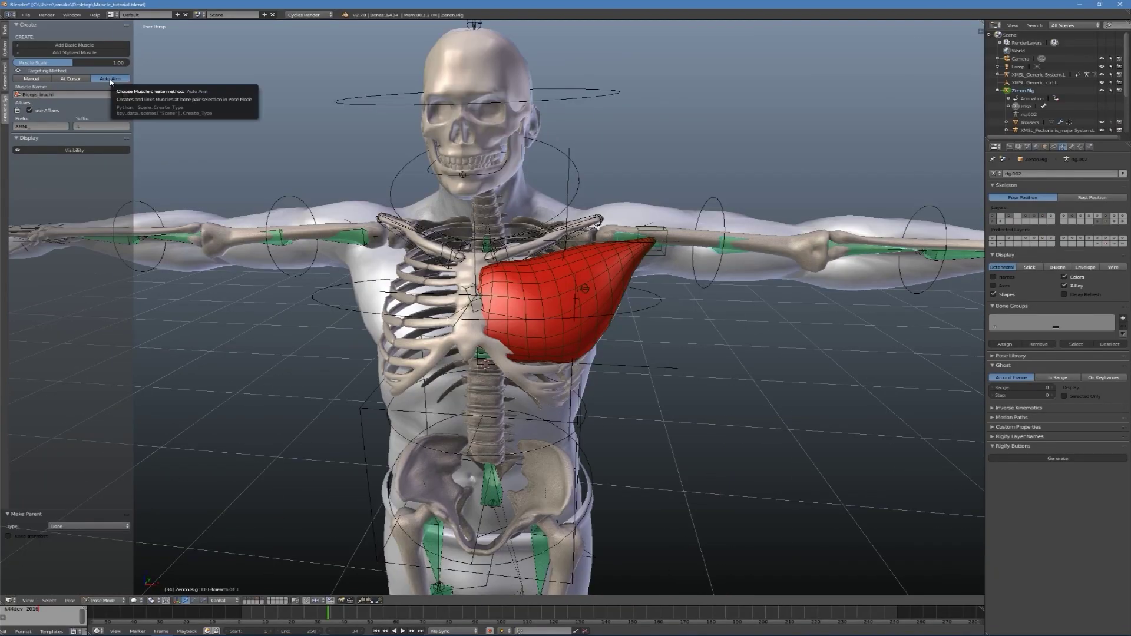
- Add a basic biceps muscle with micro controller on the left upper arm, then hide the muscle layer
click(43, 357)
scroll(43, 357, down, 3)
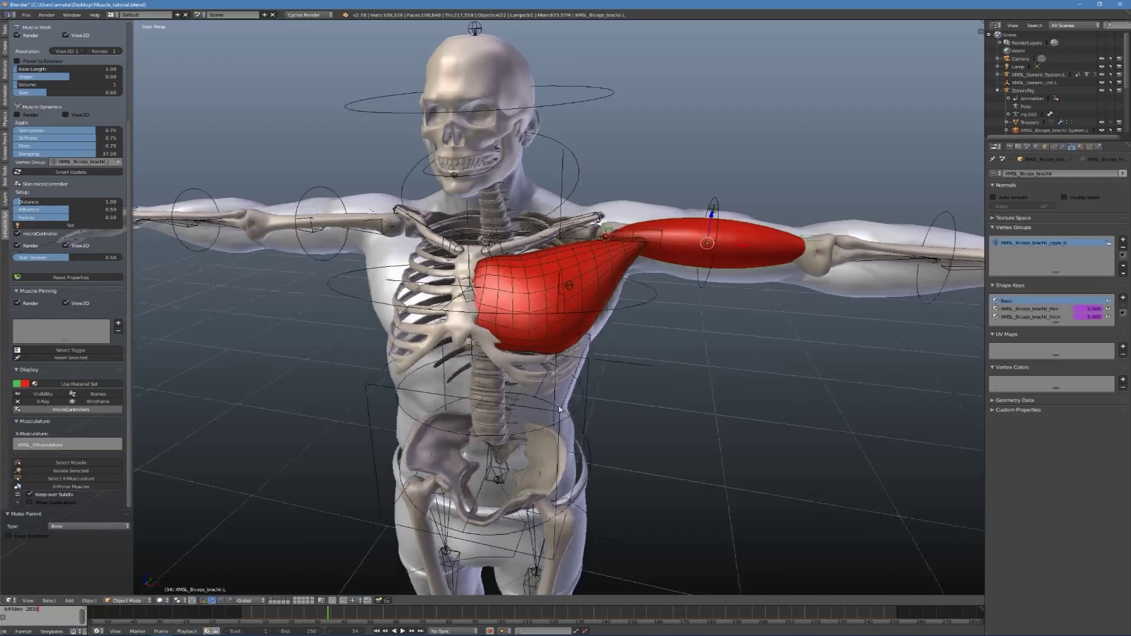
middle_drag(760, 177, 707, 196)
key(Tab)
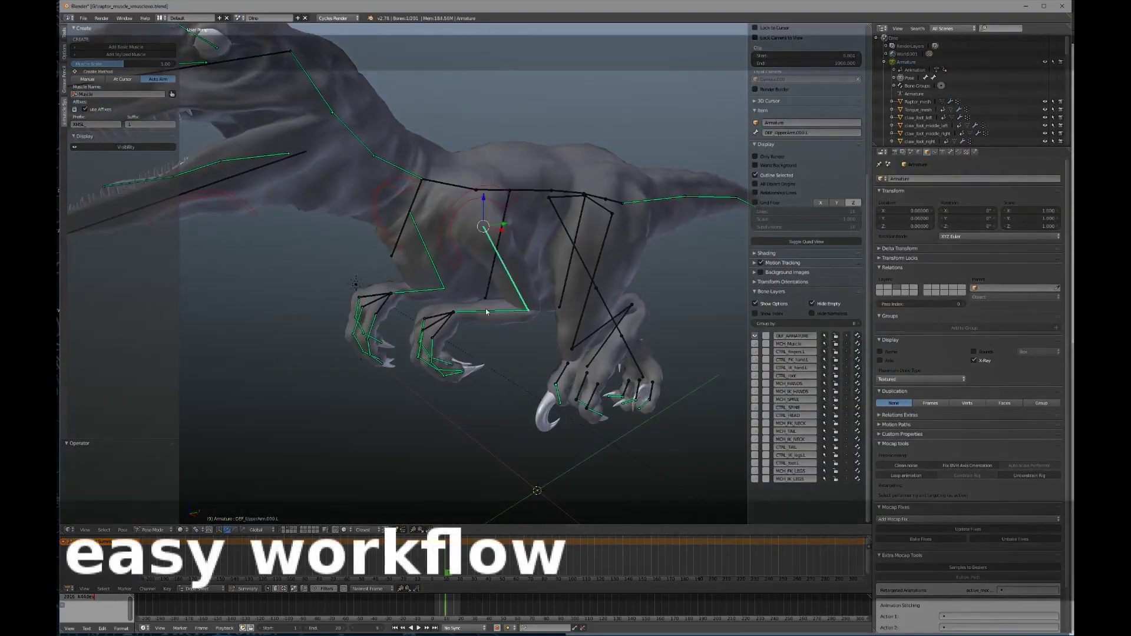
click(161, 50)
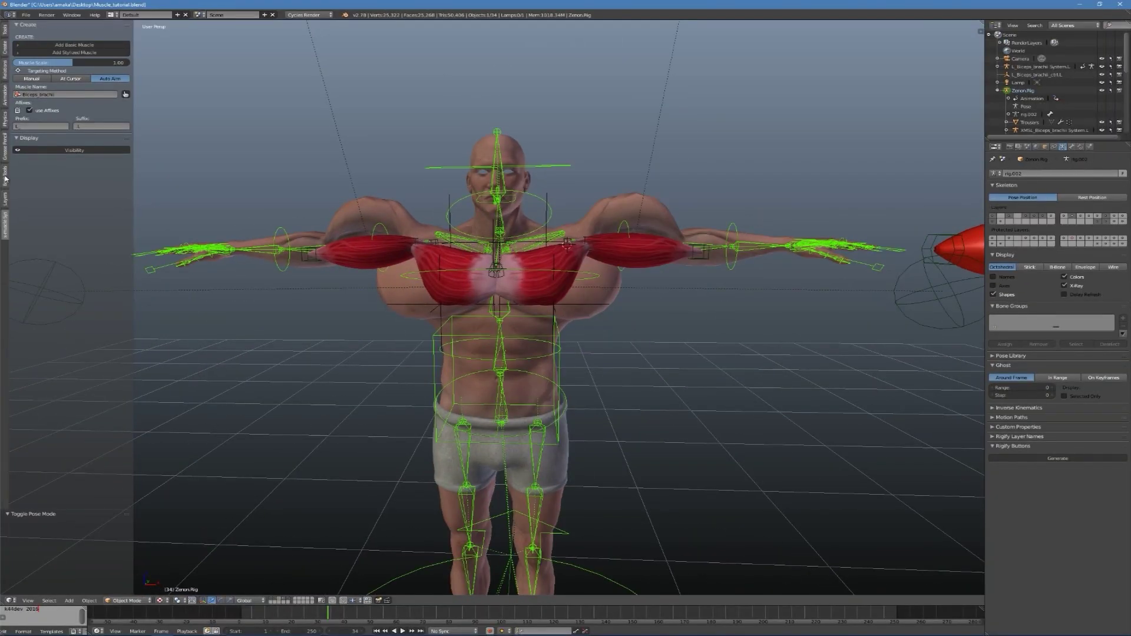
click(5, 199)
click(17, 56)
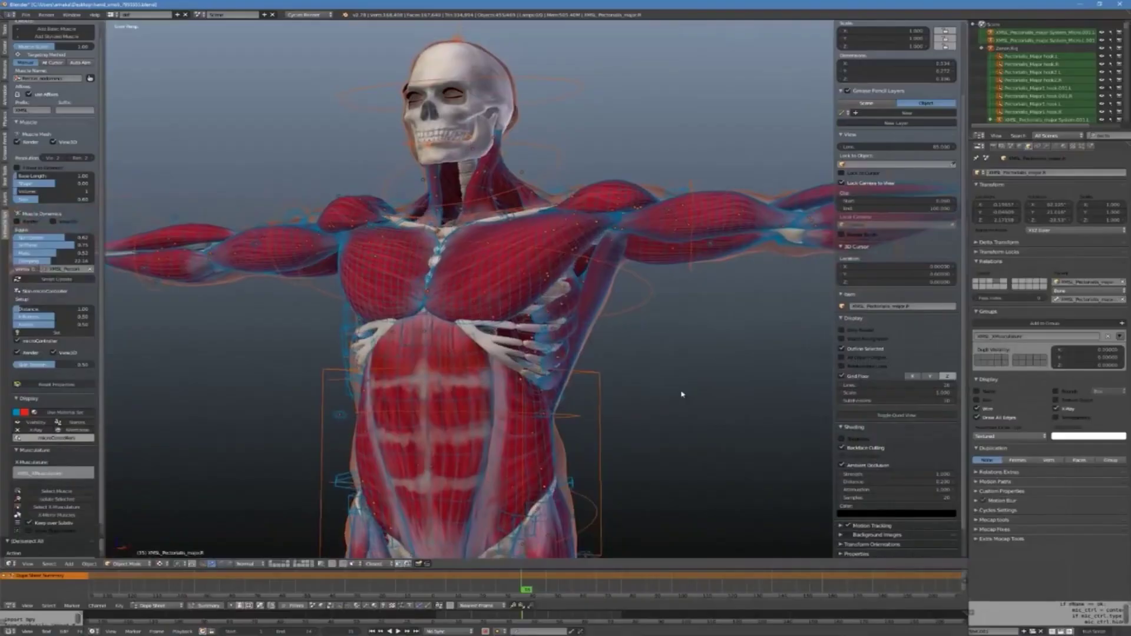
- X-Mirror the raptor's muscles onto its right limbs and play the animation with Alt+A
middle_drag(682, 394, 725, 450)
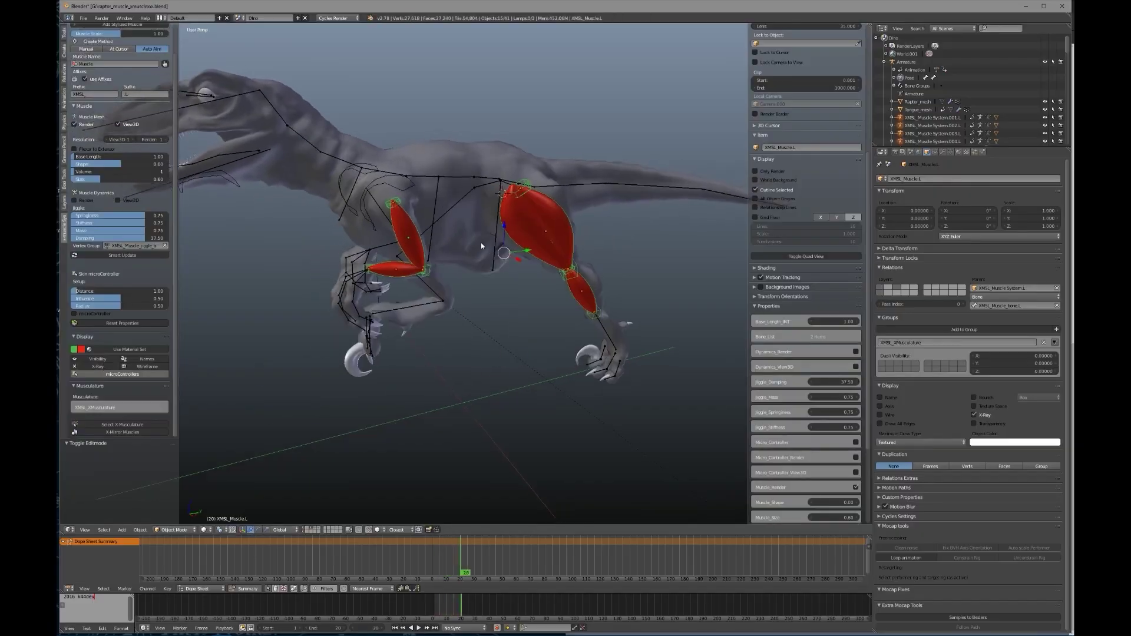
middle_drag(481, 244, 567, 275)
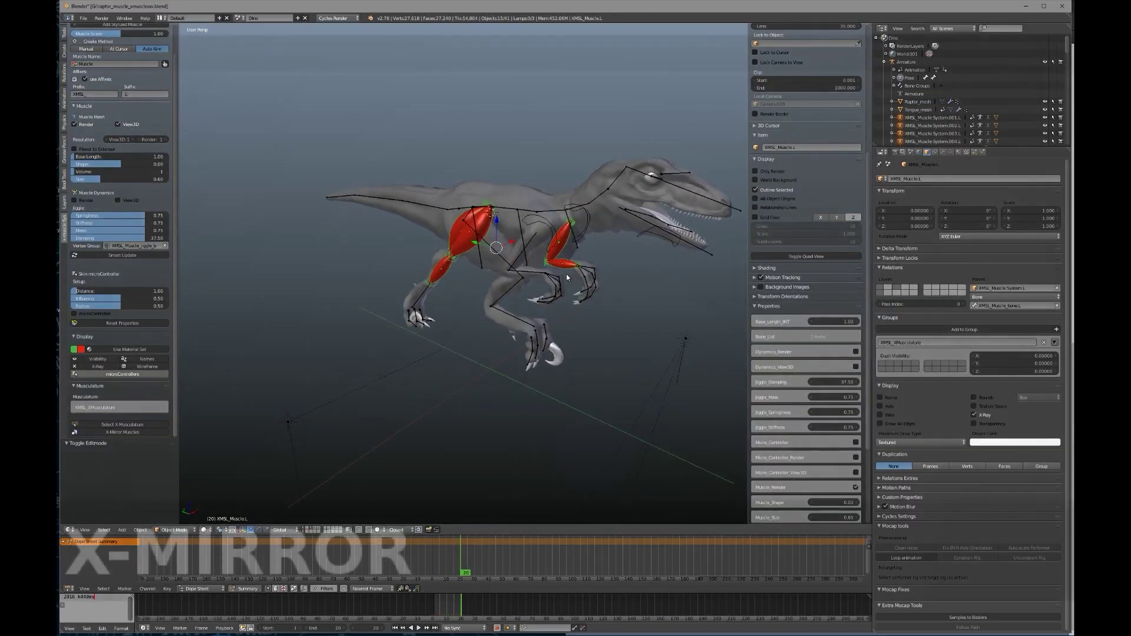
click(141, 432)
key(alt+a)
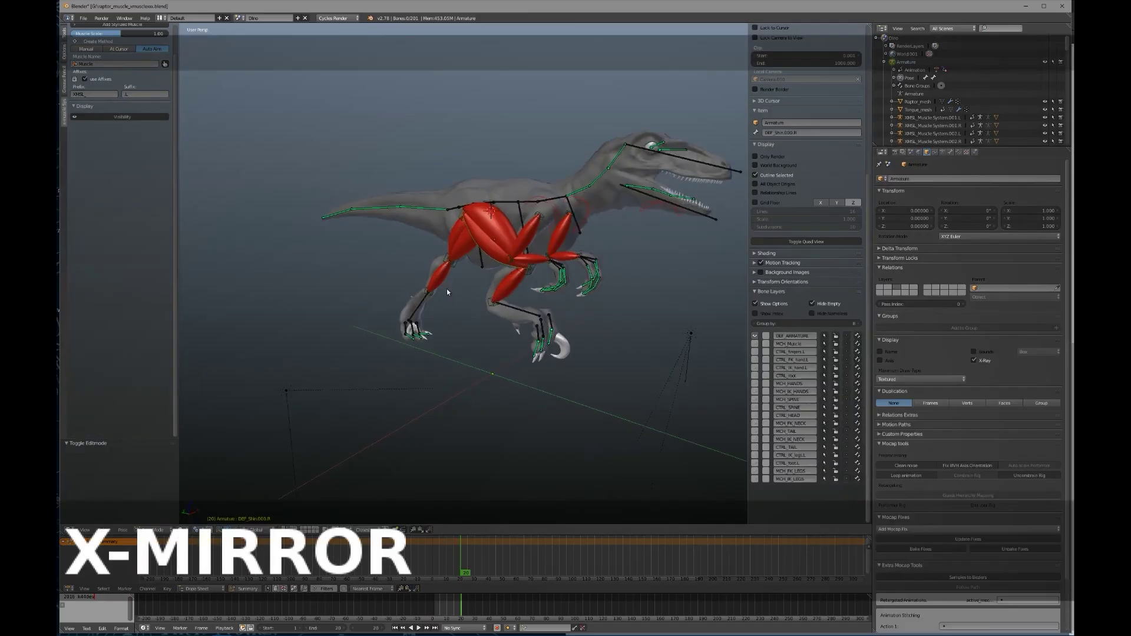
middle_drag(478, 290, 356, 289)
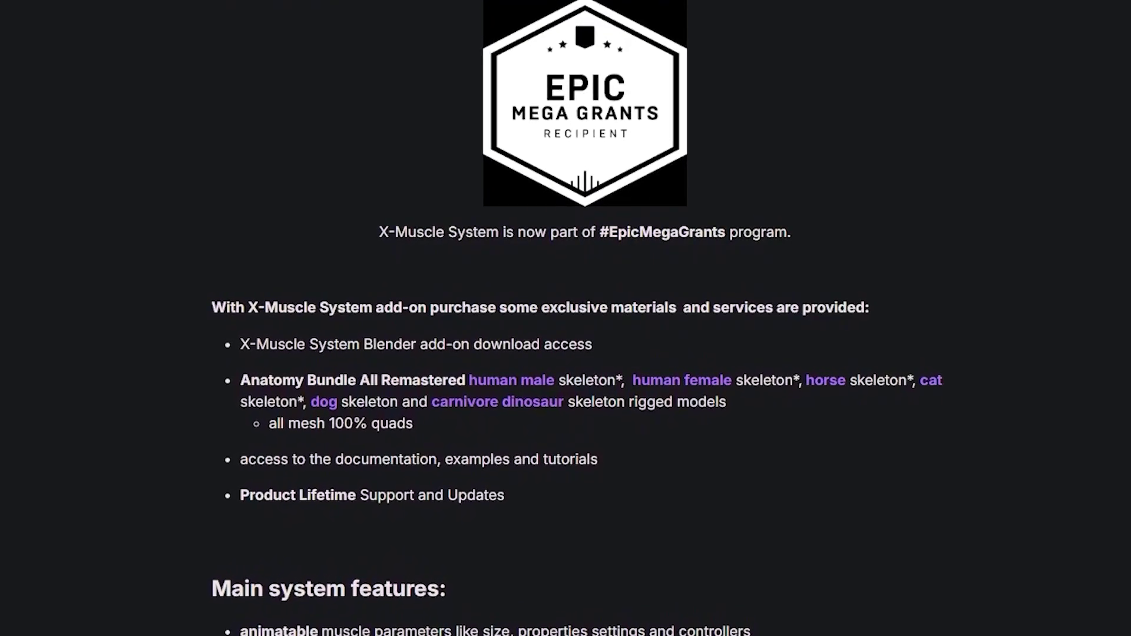
- Scroll the X-Muscle System page past the feature sections to the dinosaur renders
scroll(389, 318, down, 15)
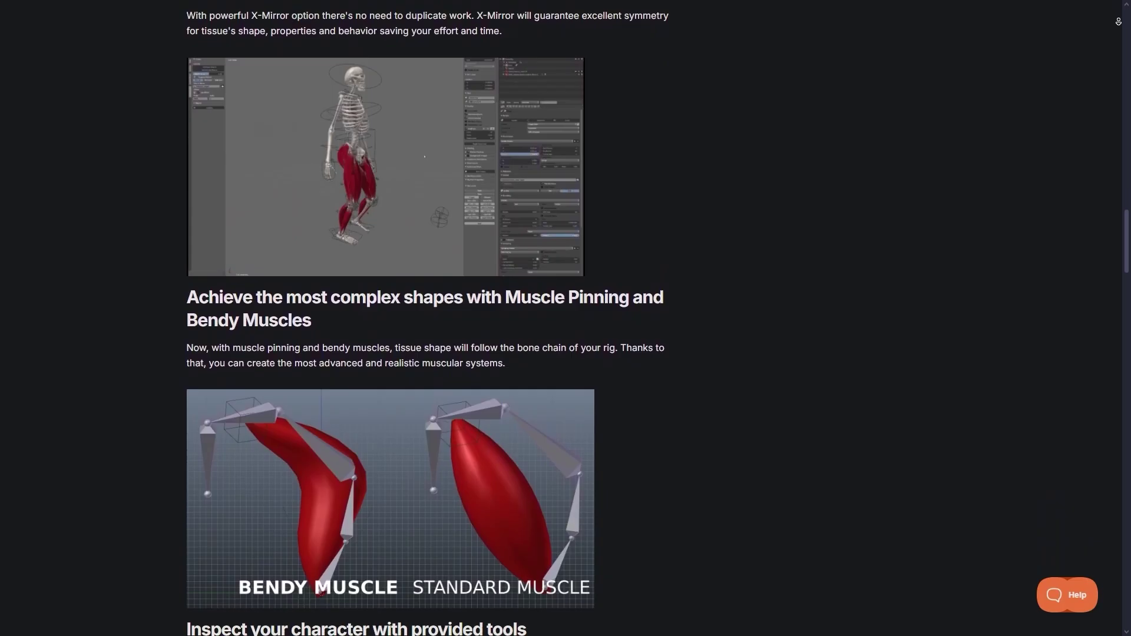
scroll(389, 318, down, 5)
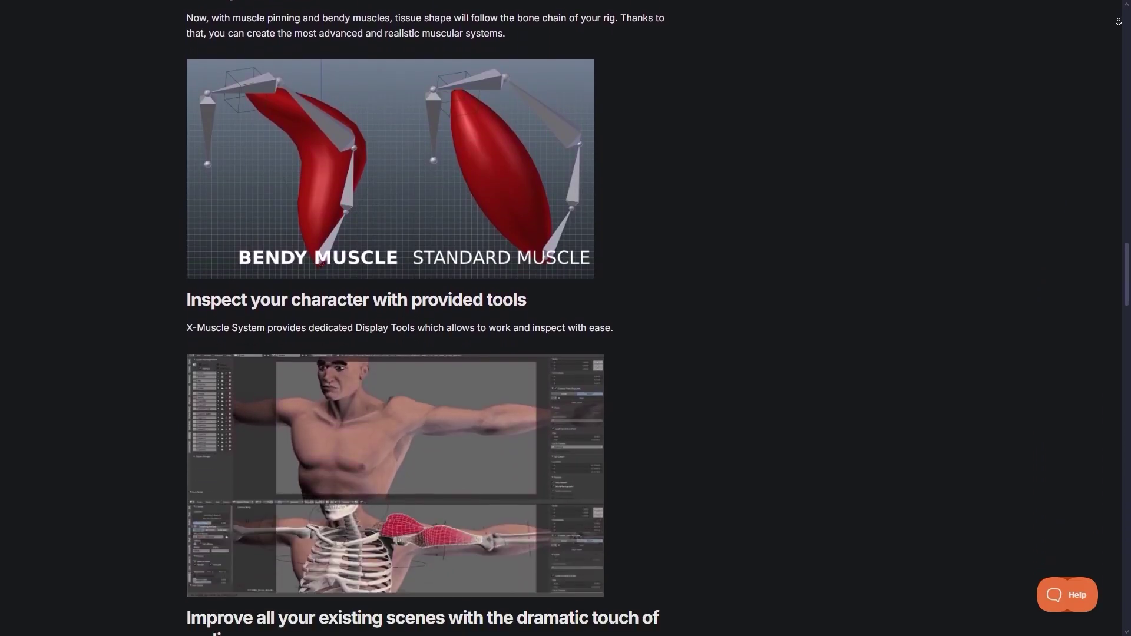
scroll(389, 319, down, 5)
scroll(389, 318, down, 12)
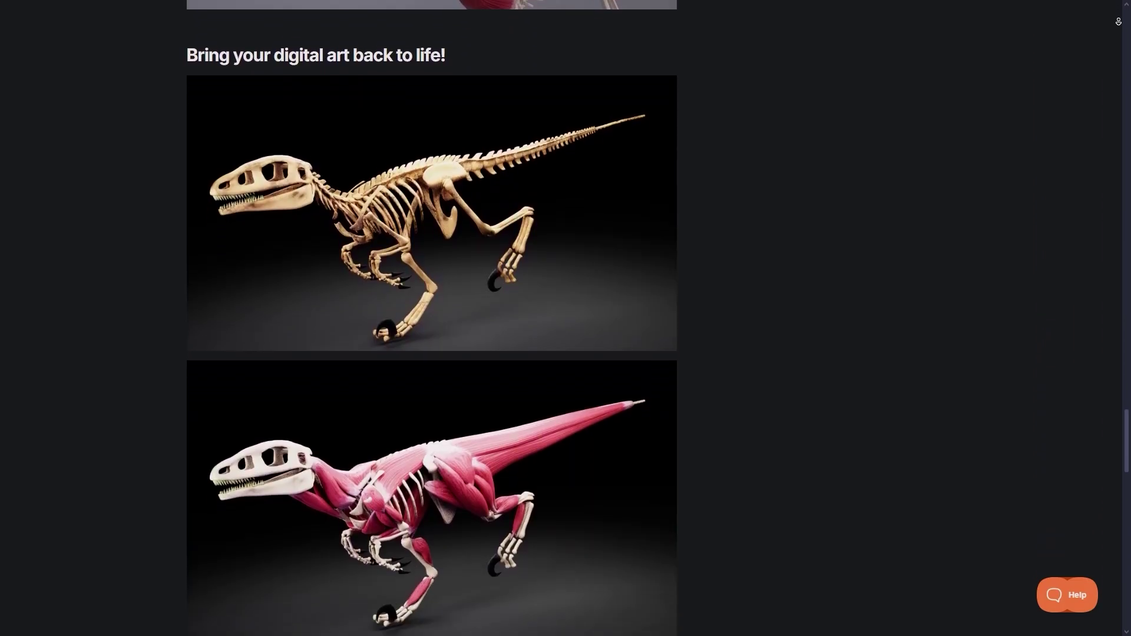
scroll(389, 318, down, 2)
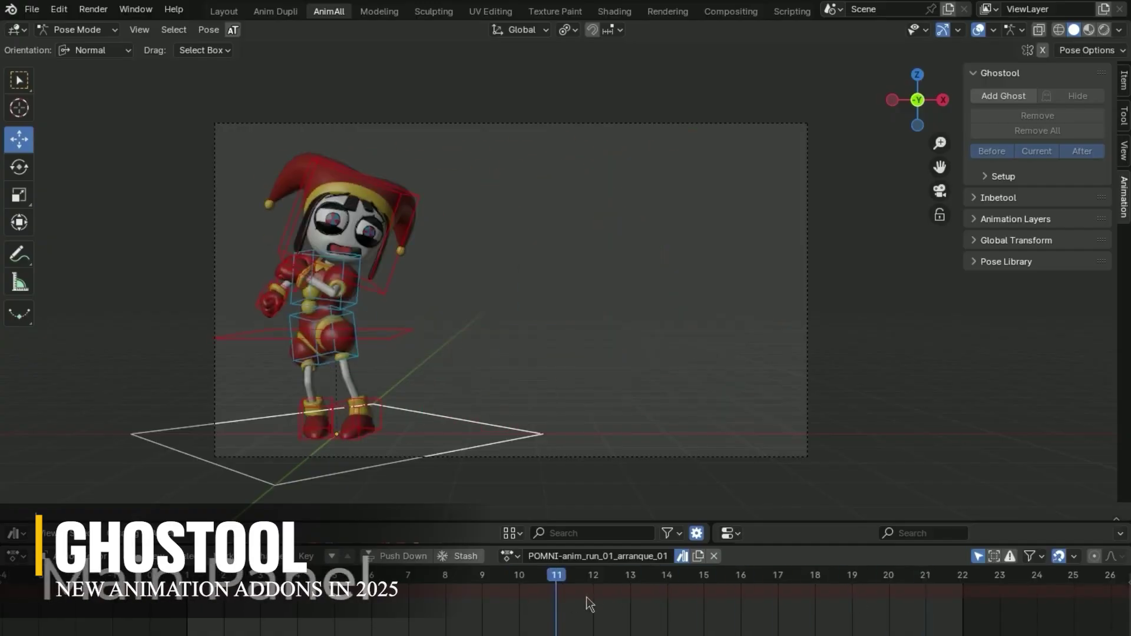
- Add ghosts of the jester's run poses at frames 11 and 21 and turn off After ghosts
click(994, 102)
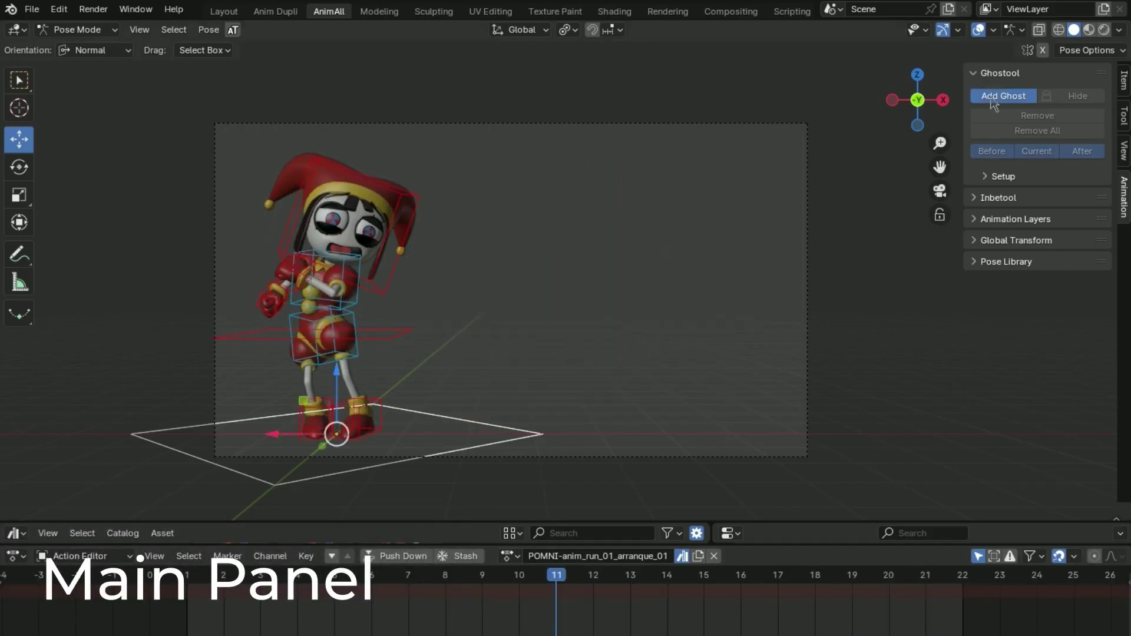
drag(910, 611, 844, 628)
click(1009, 97)
click(1084, 151)
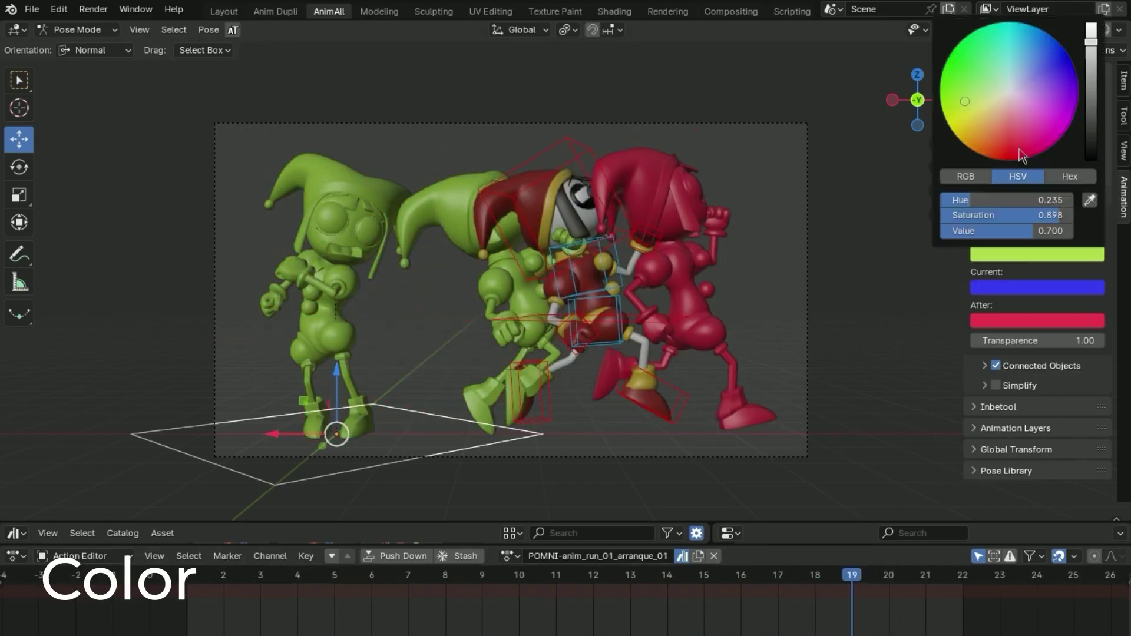
mouse_move(852, 591)
mouse_down()
mouse_move(555, 591)
mouse_move(871, 591)
mouse_move(852, 592)
mouse_up()
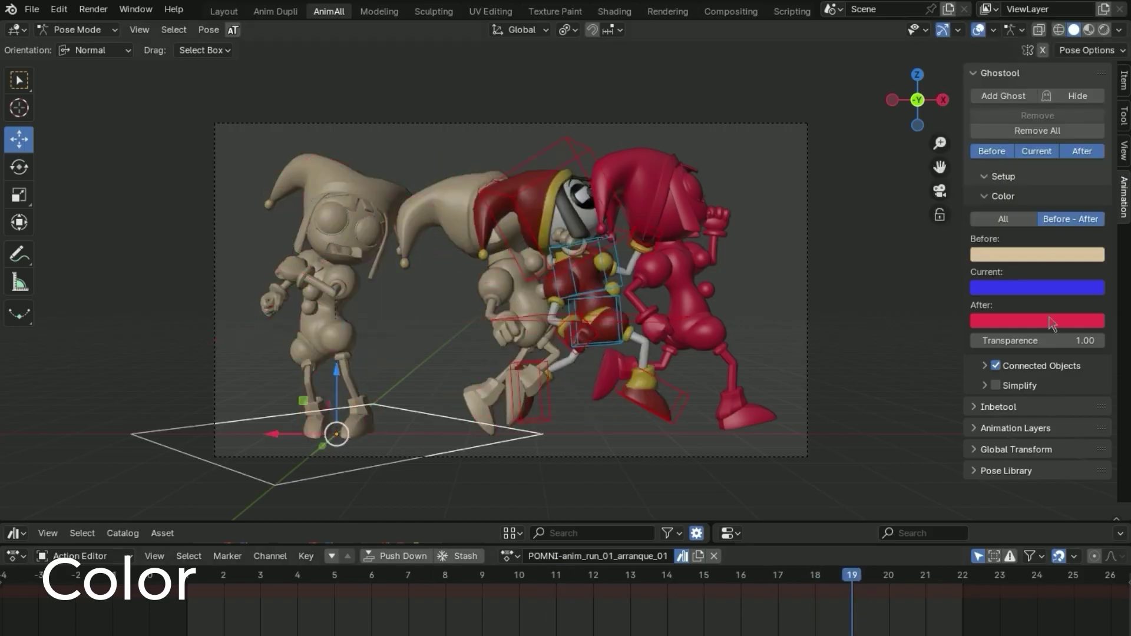
- Set the current-pose ghost colour to pink and fade ghost transparency to 0.13
drag(1037, 341, 1013, 341)
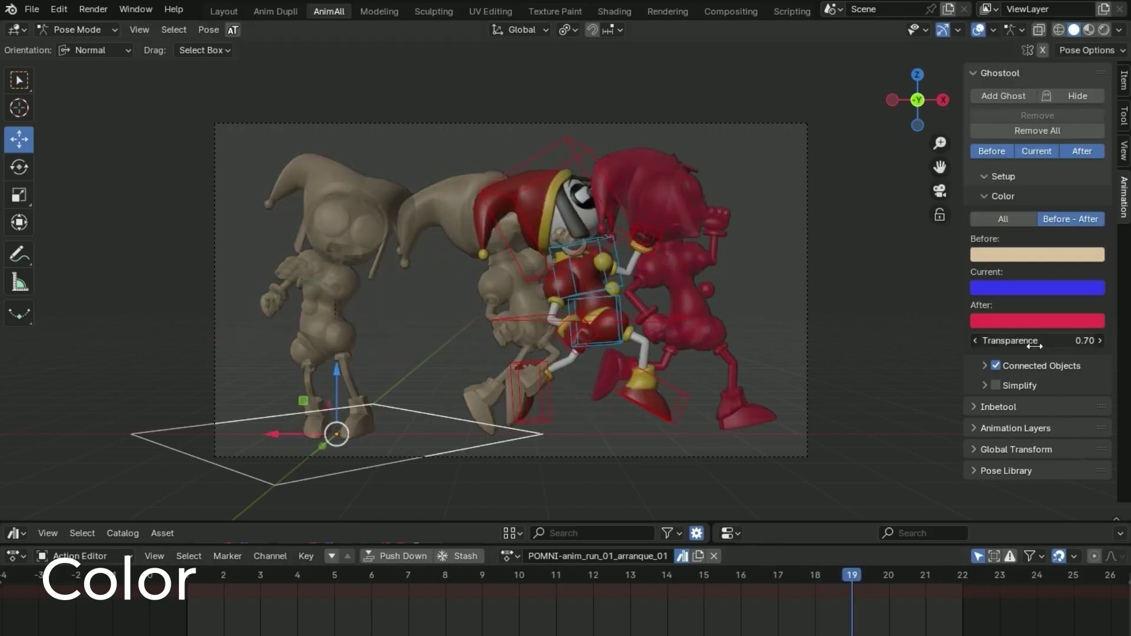
drag(852, 595, 816, 604)
click(789, 597)
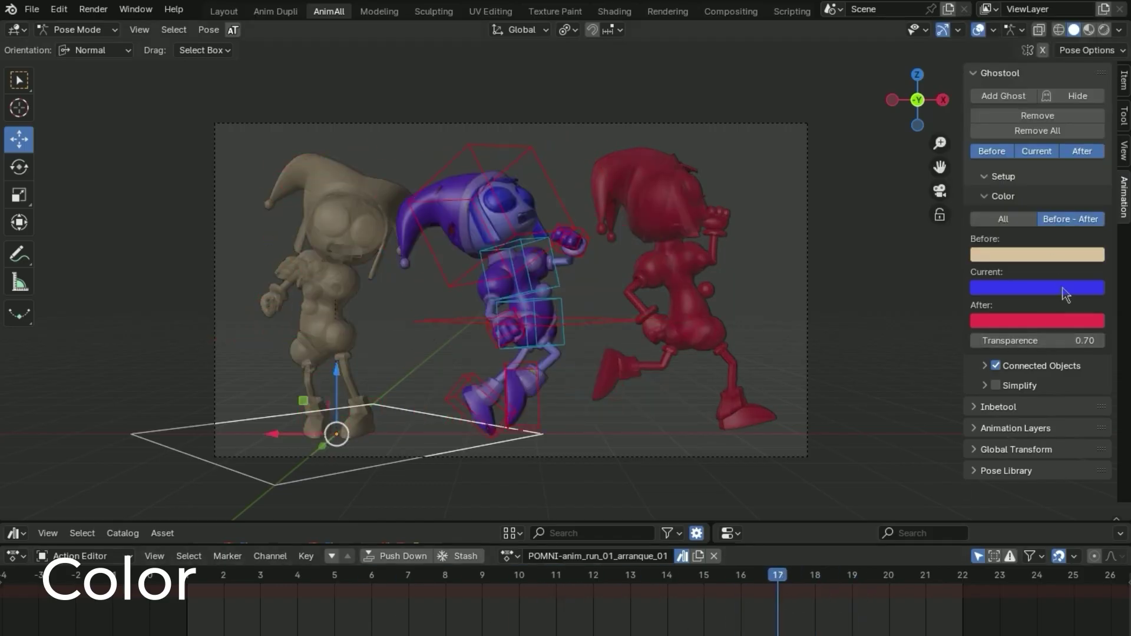
click(1046, 288)
click(1031, 164)
drag(1055, 340, 990, 340)
drag(672, 587, 715, 588)
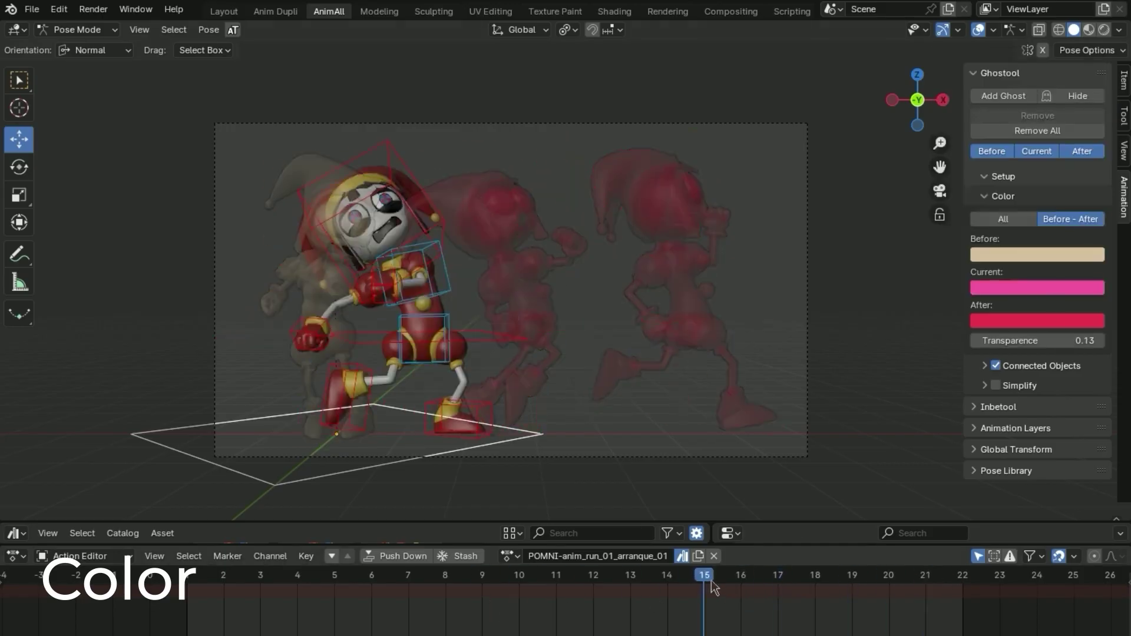
- Hide all the ghost copies, then remove them all
click(1077, 96)
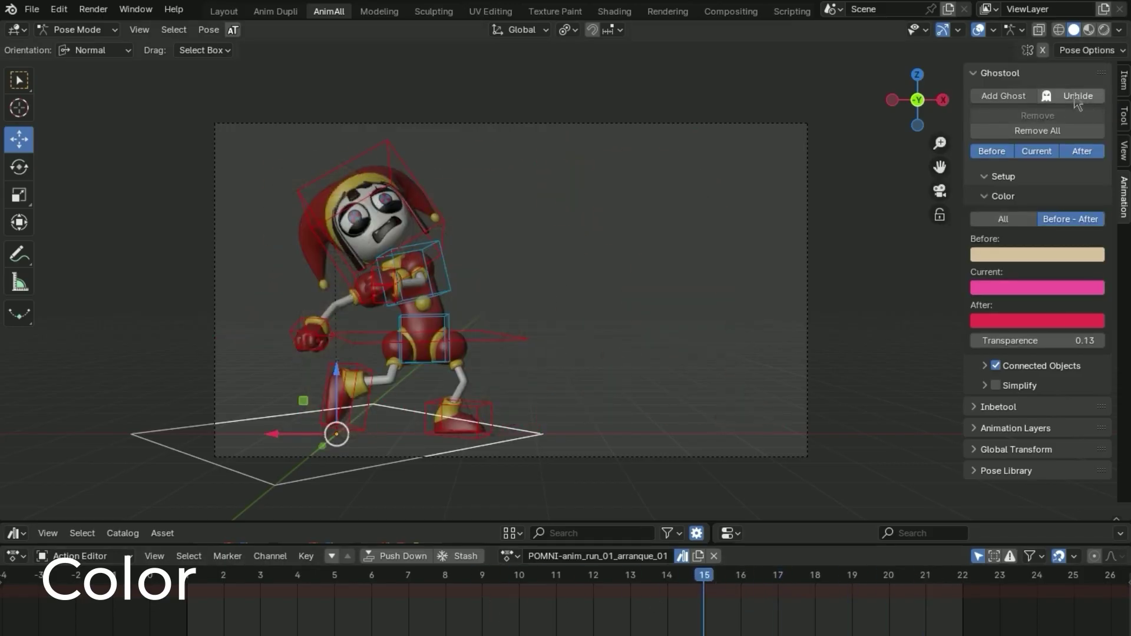
click(1048, 131)
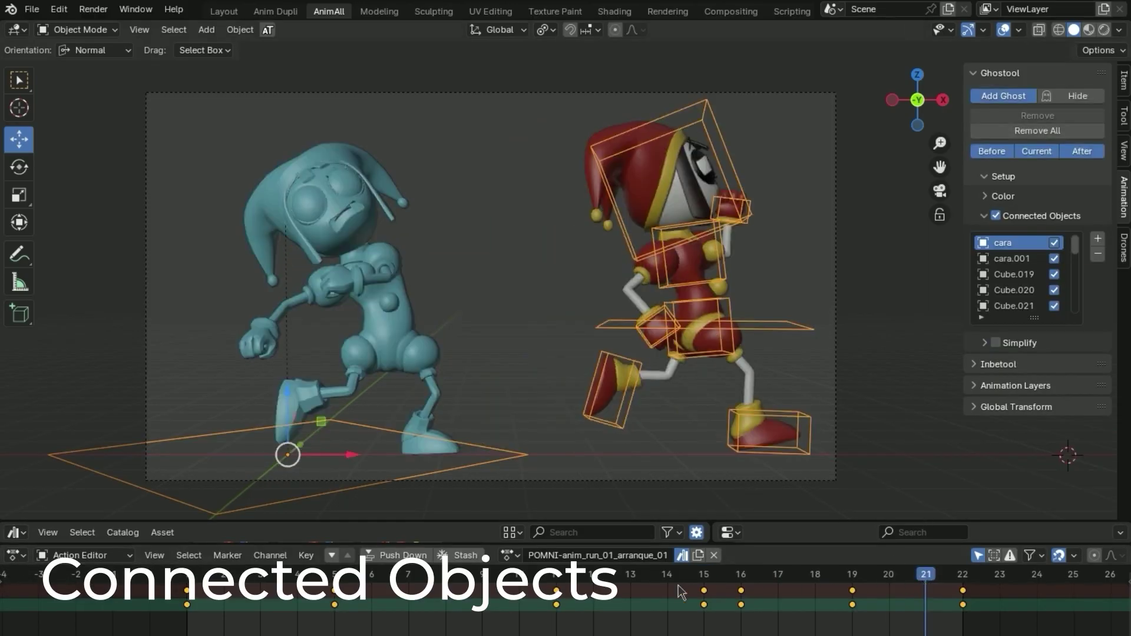
drag(681, 592, 799, 598)
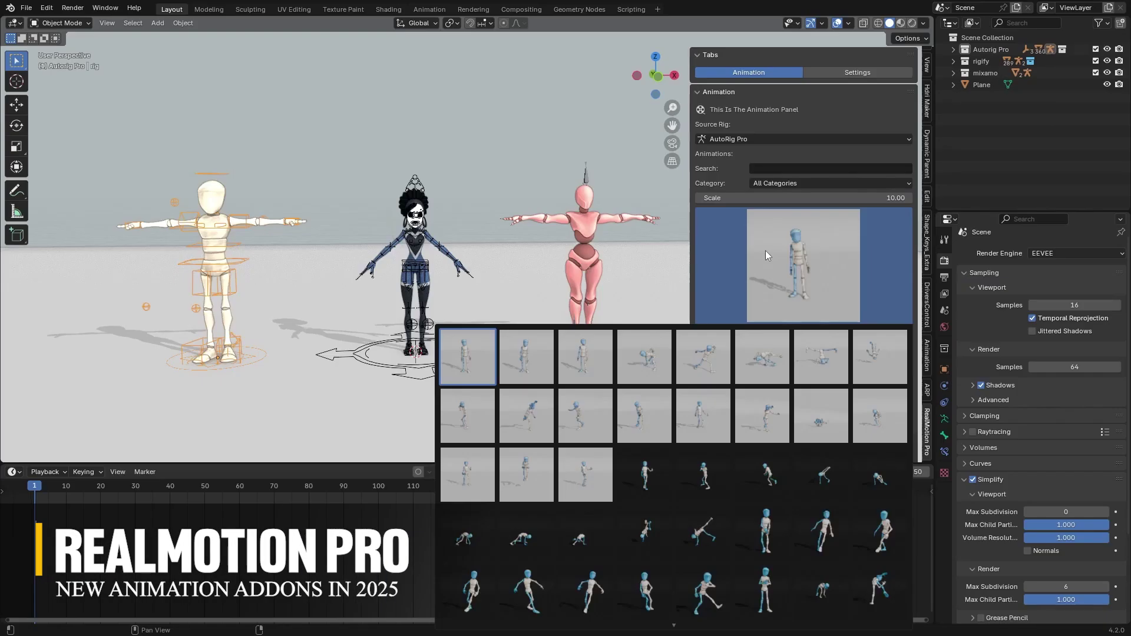
- Browse the RealMotion Pro motion gallery and reframe the view on the animated characters
scroll(770, 554, down, 5)
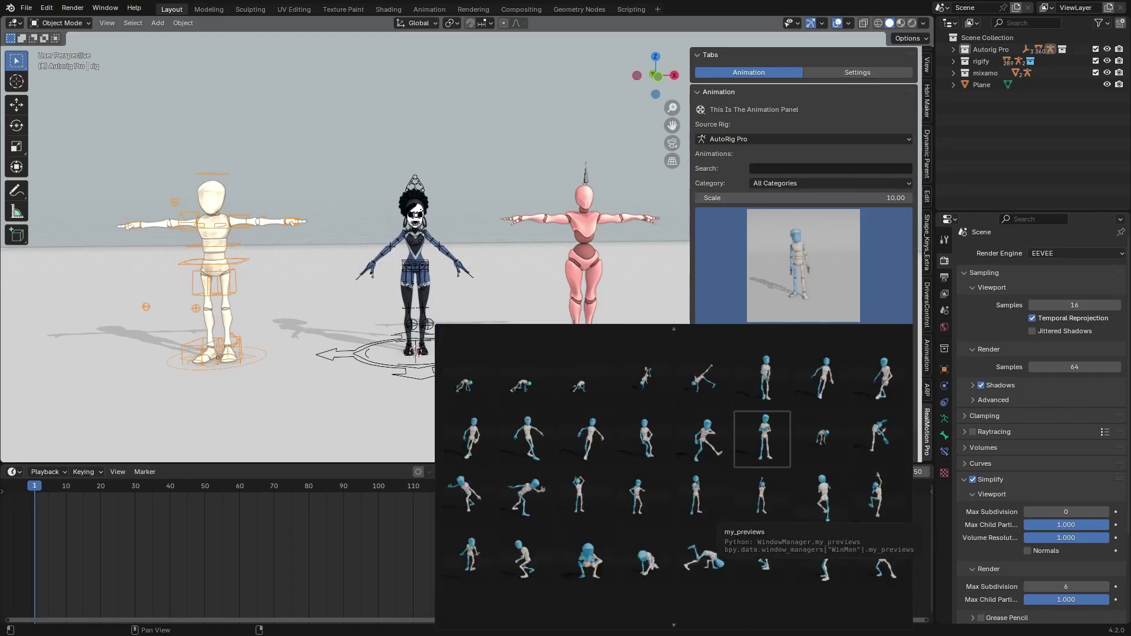
scroll(725, 518, down, 5)
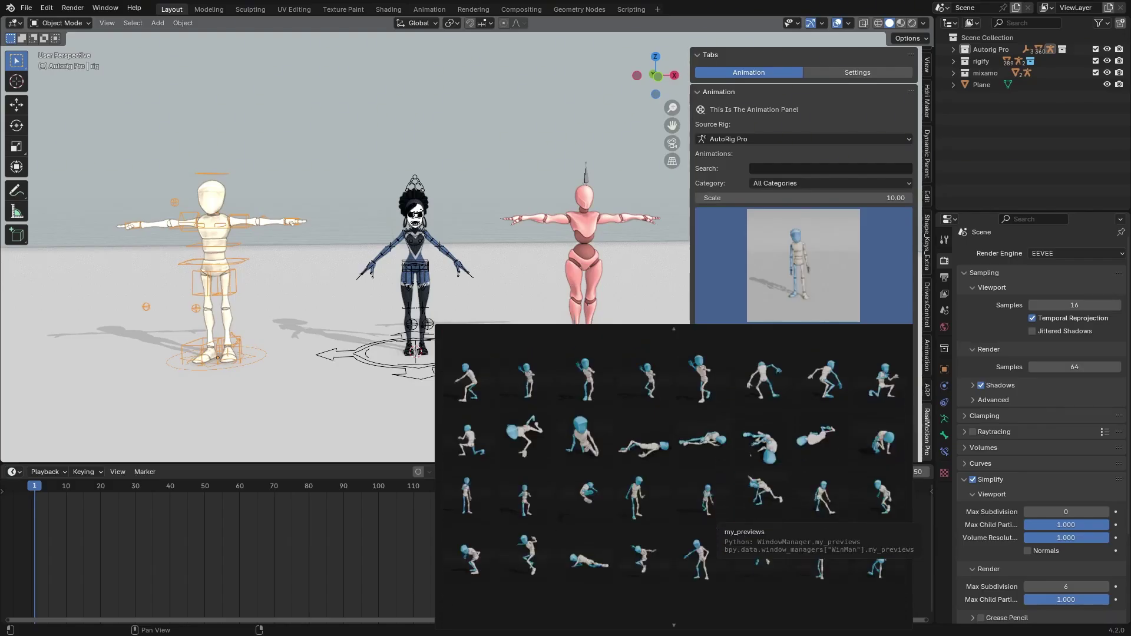
scroll(725, 518, down, 5)
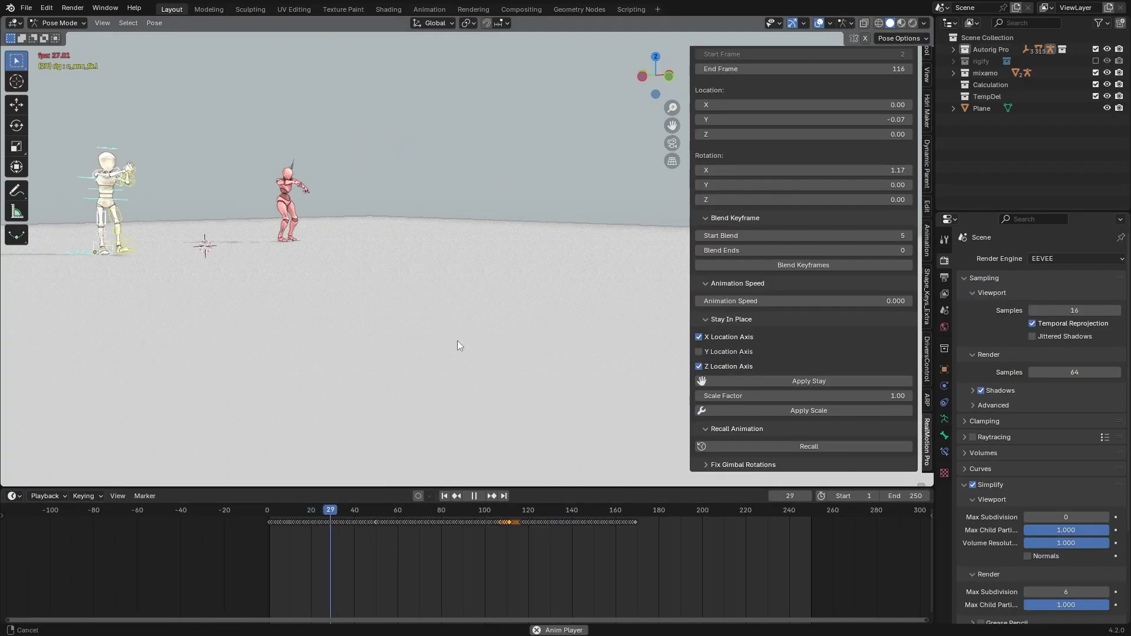
shift+middle_drag(522, 320, 447, 333)
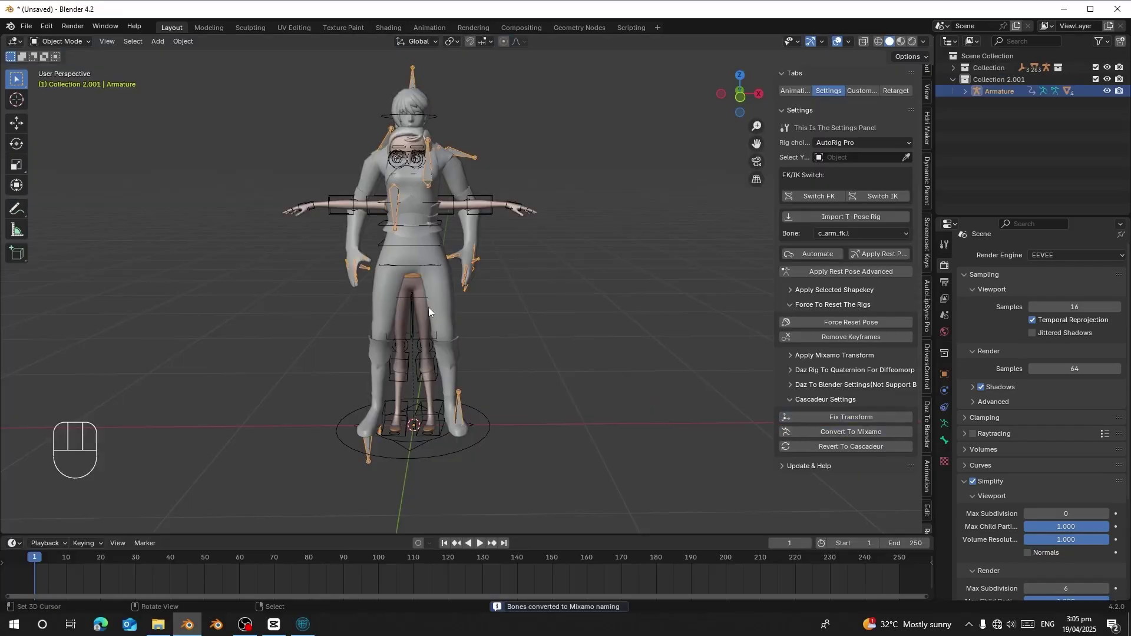
- Play the grey character's animation and slide it left along X beside the T-posed model
key(g)
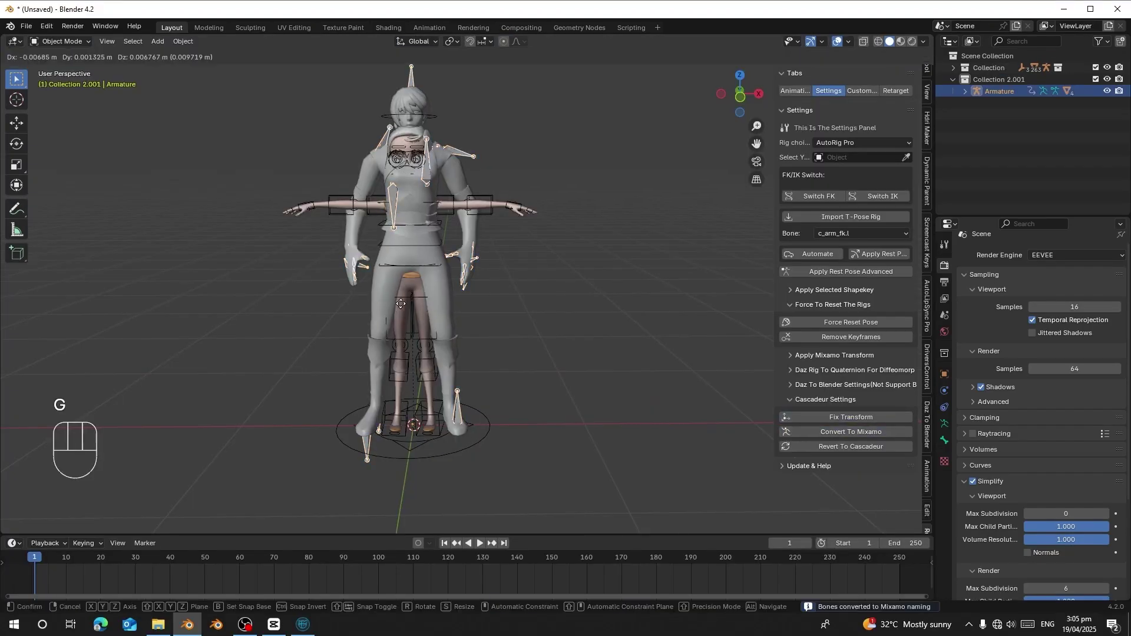
key(y)
key(x)
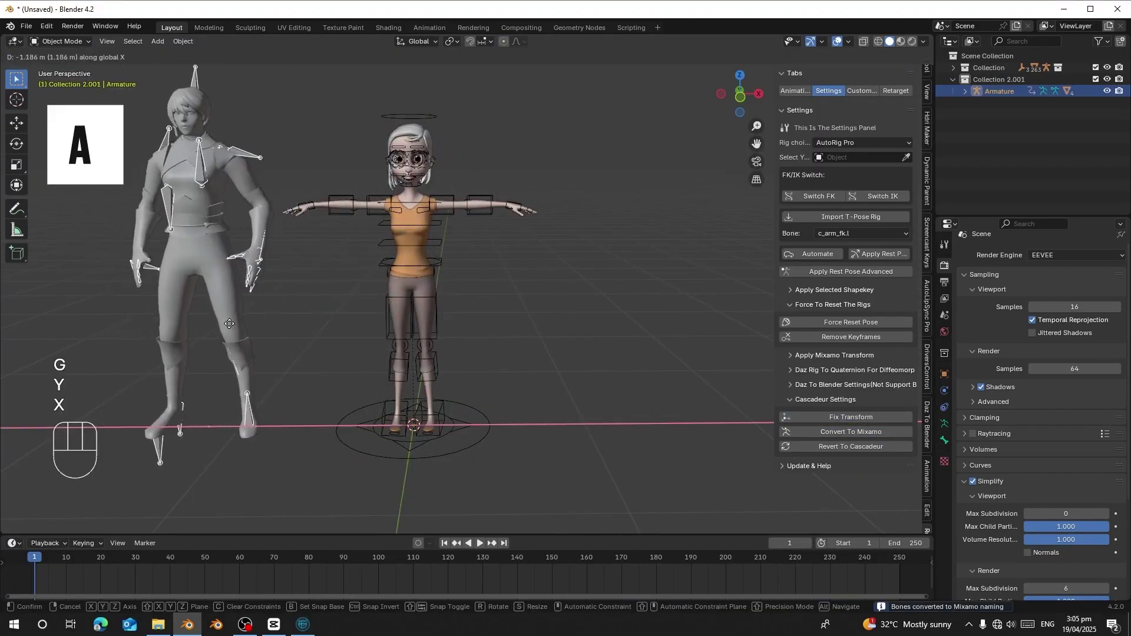
key(Escape)
key(space)
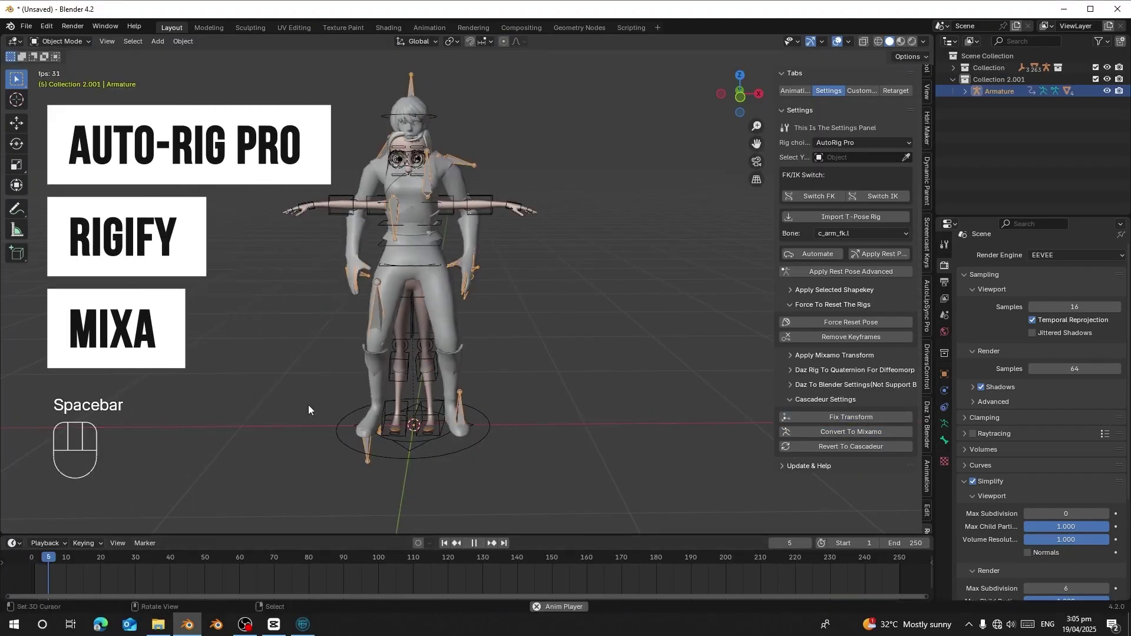
click(55, 570)
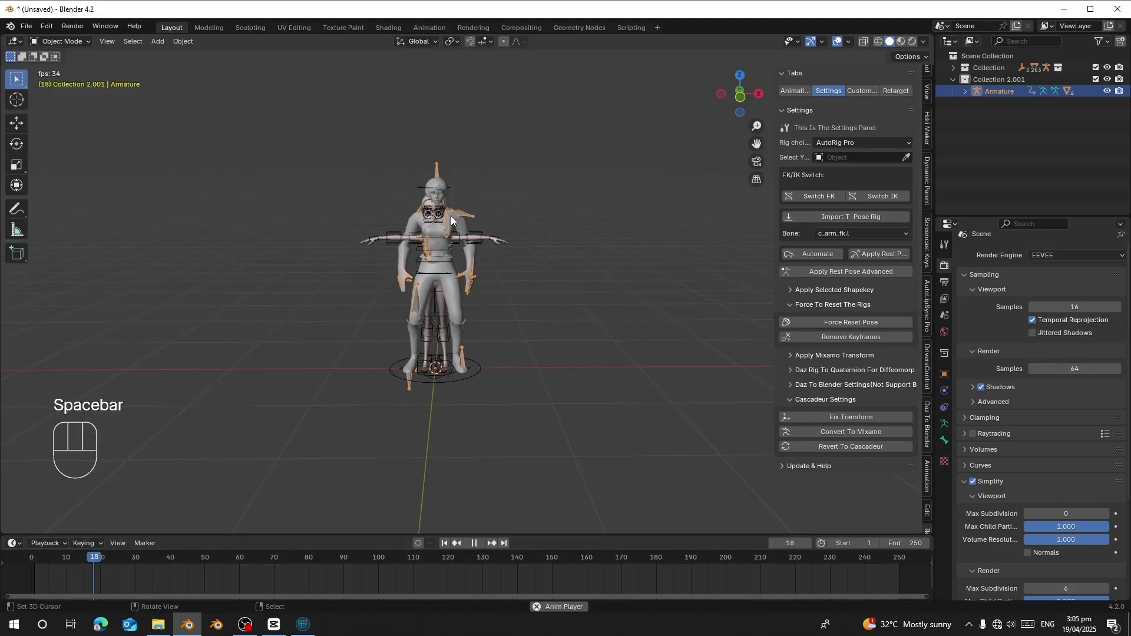
key(g)
key(x)
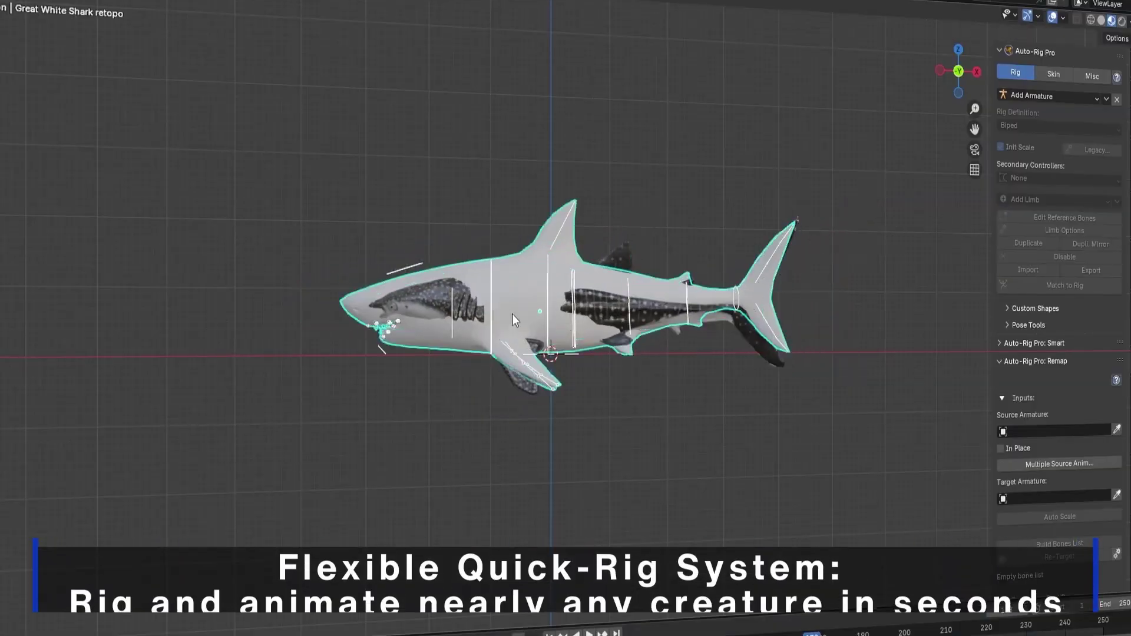
- Delete the whale shark's envelope mesh, paint the giraffe's chest brown, and select the elephant's foot and trunk controllers
key(Delete)
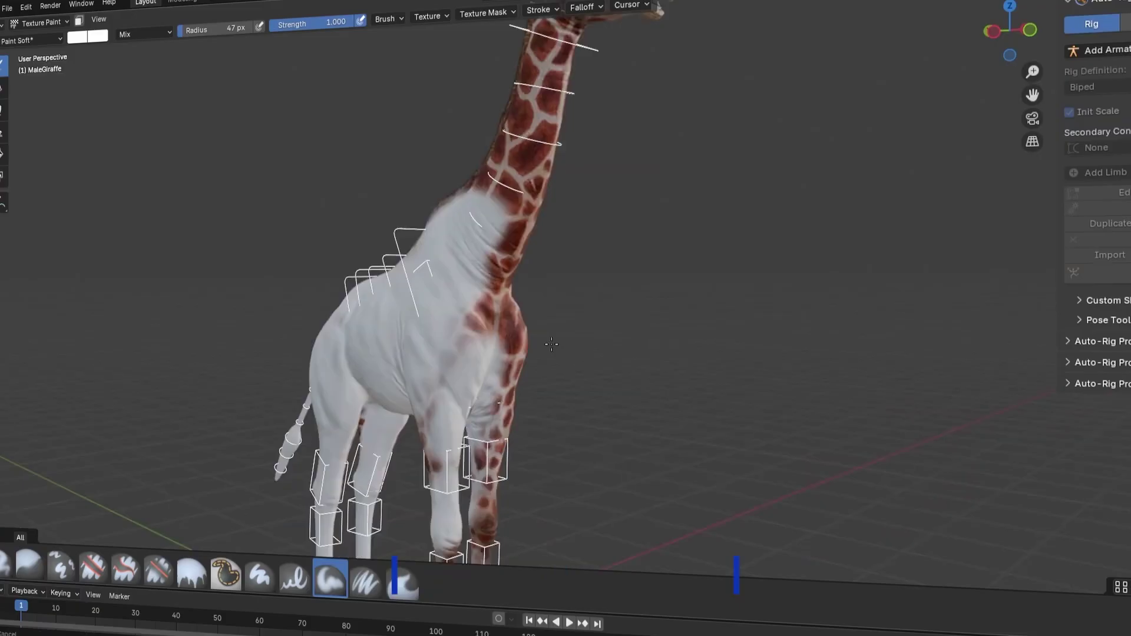
mouse_move(460, 400)
mouse_down()
mouse_move(448, 494)
mouse_move(501, 306)
mouse_up()
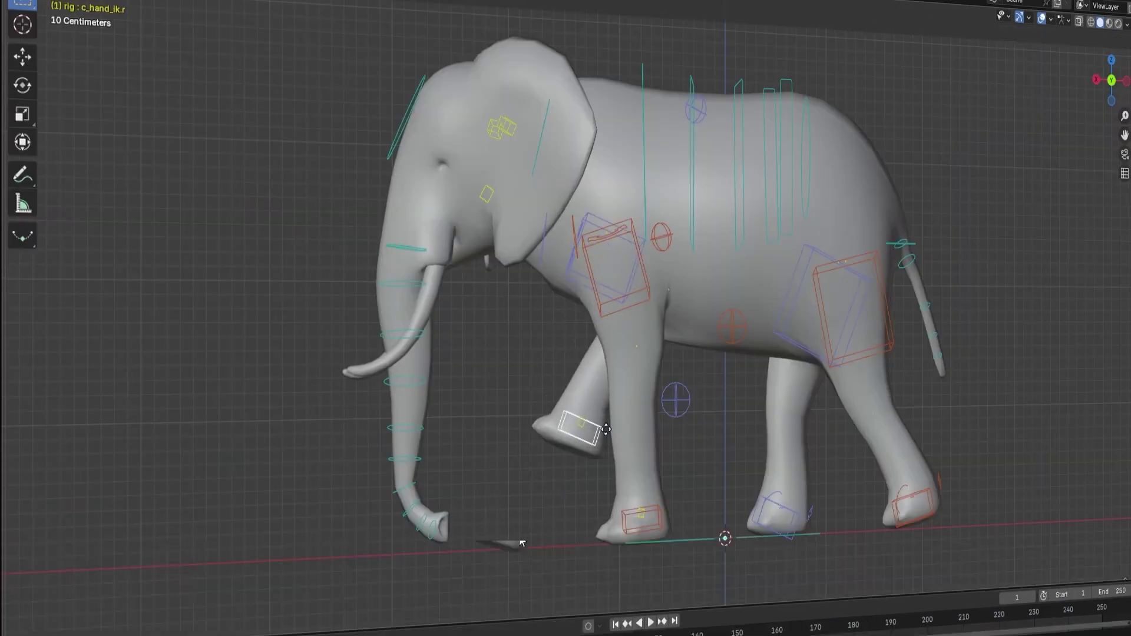
click(787, 511)
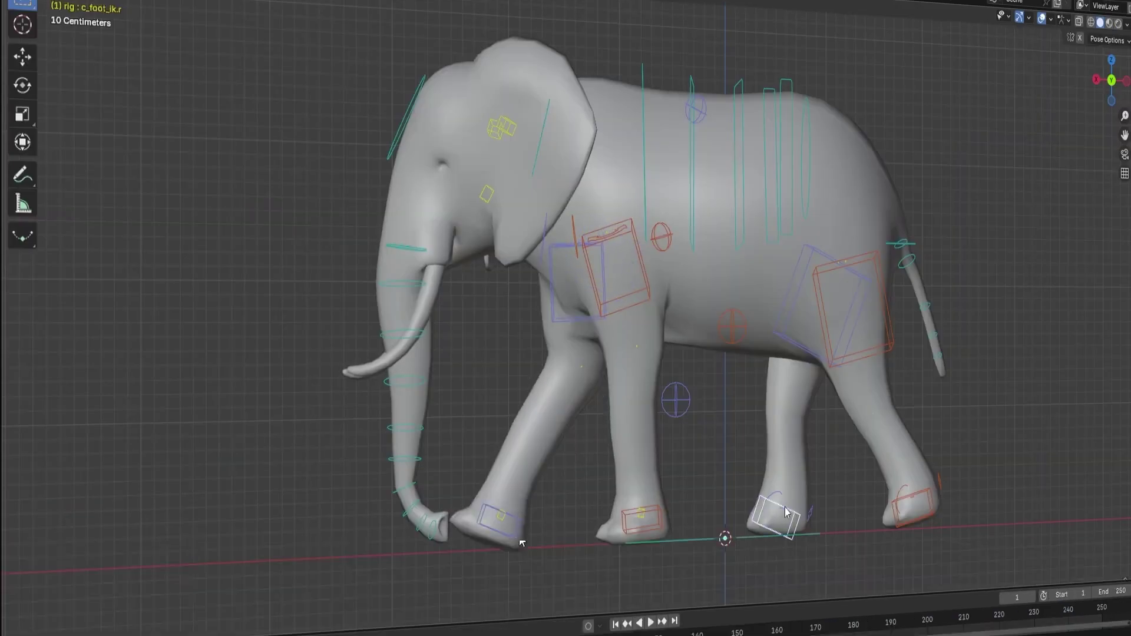
click(407, 247)
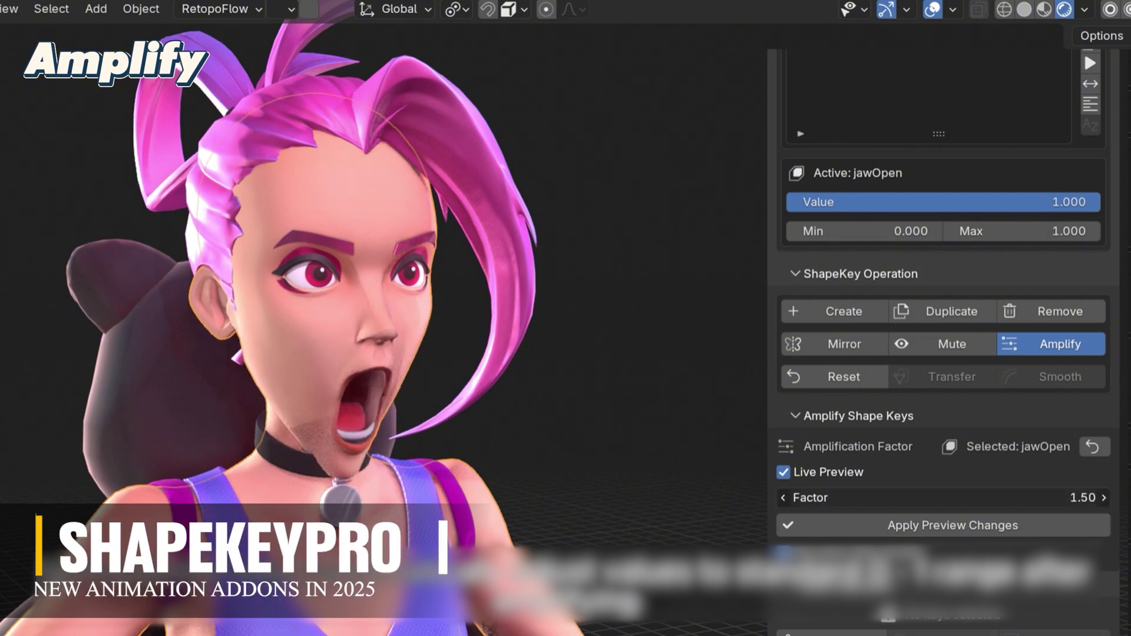
- Apply the previewed jawOpen amplification
click(942, 528)
scroll(973, 413, up, 8)
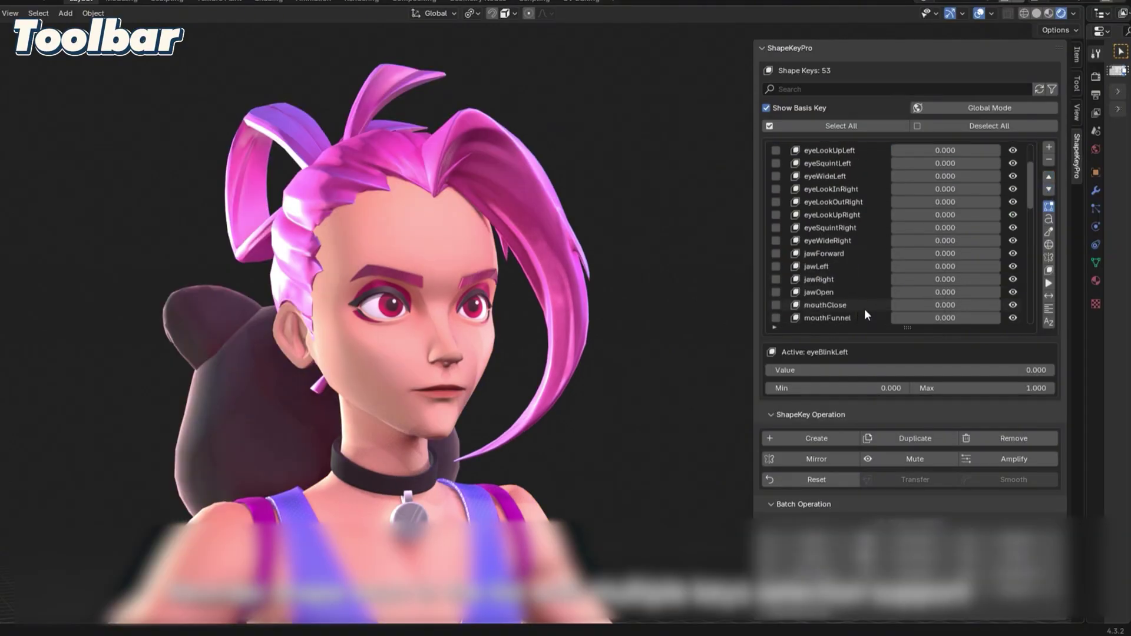
scroll(1026, 234, down, 8)
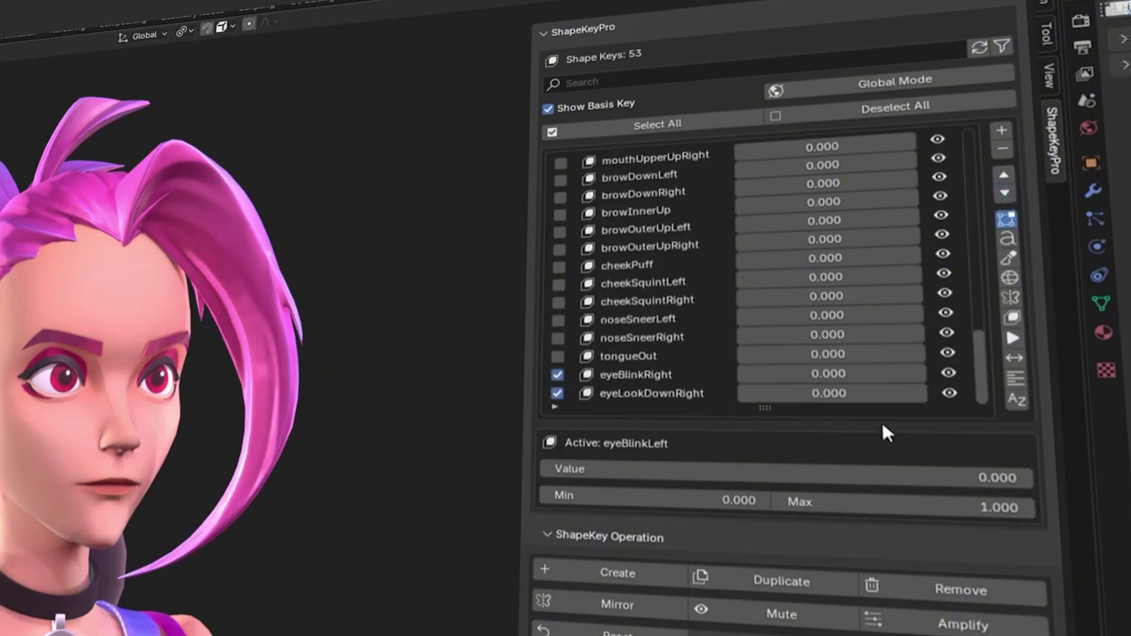
- Move the checked eye shape keys to the top and set eyeLookDownRight as the basis
click(686, 391)
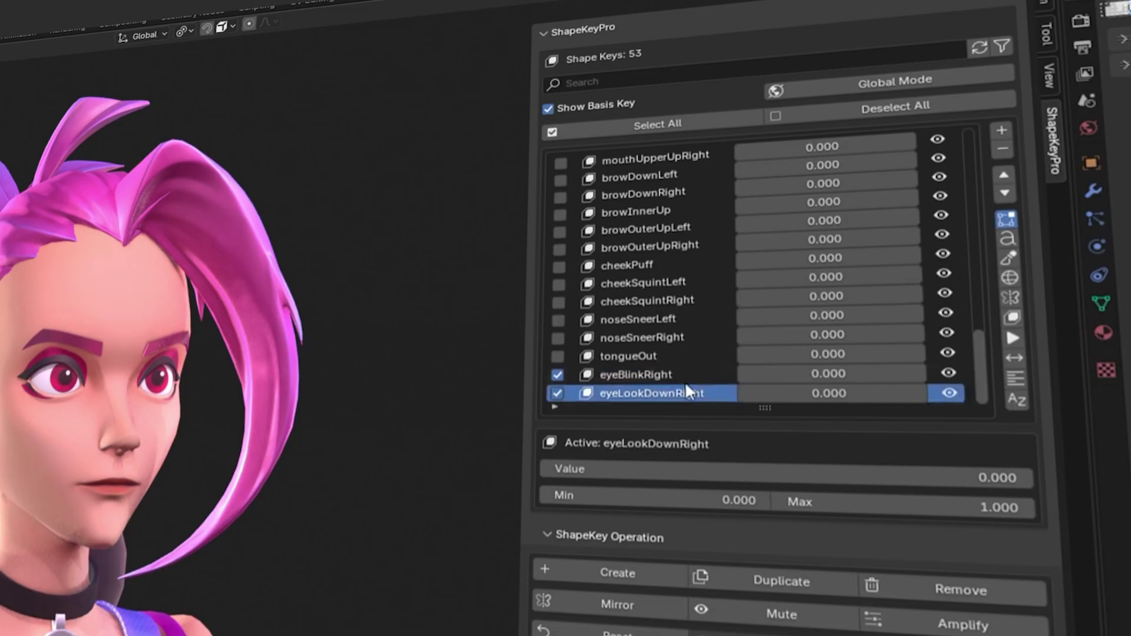
click(1004, 177)
scroll(719, 289, up, 1)
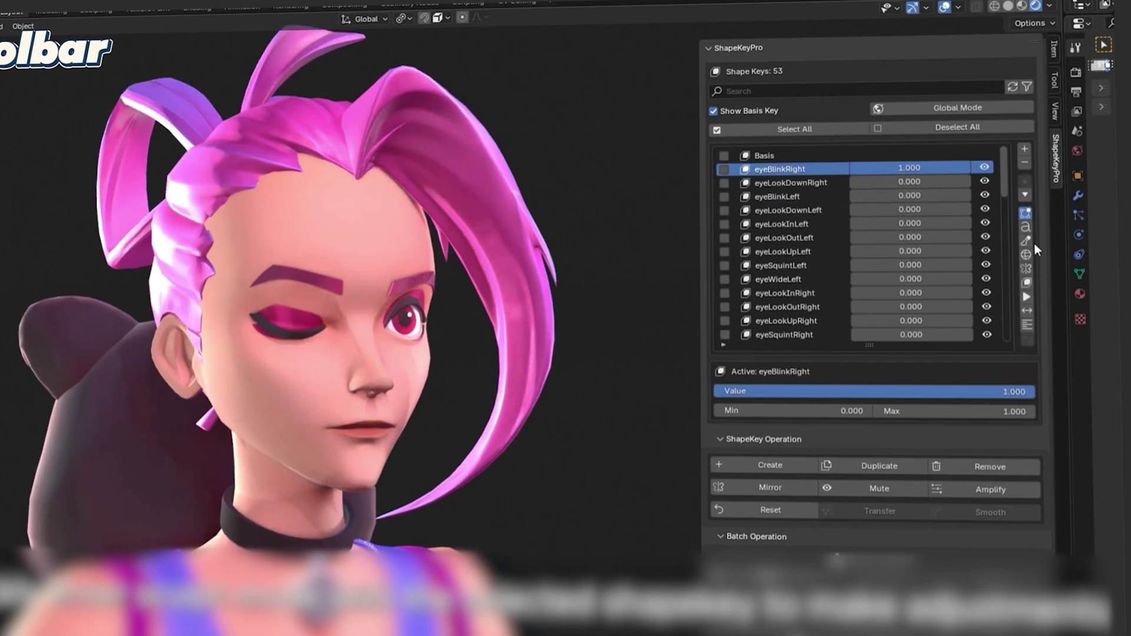
click(1035, 243)
key(Return)
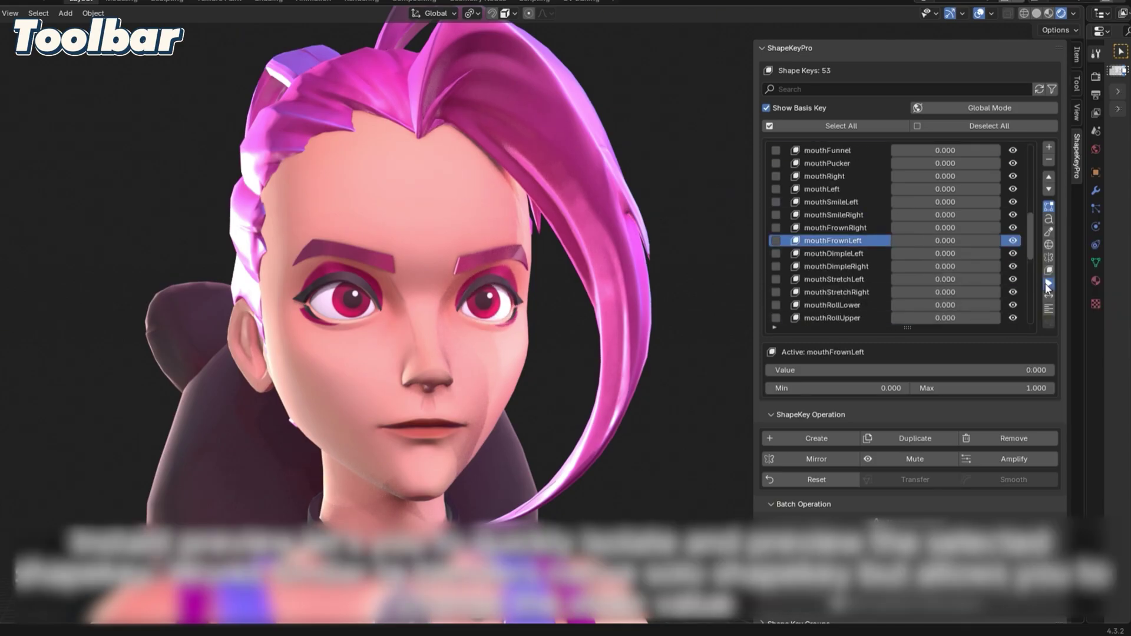
- With Insta Preview, preview mouthSmileRight, mouthRight, mouthDimpleLeft and mouthStretchLeft, then turn it off
click(1049, 284)
click(850, 216)
click(857, 176)
click(853, 254)
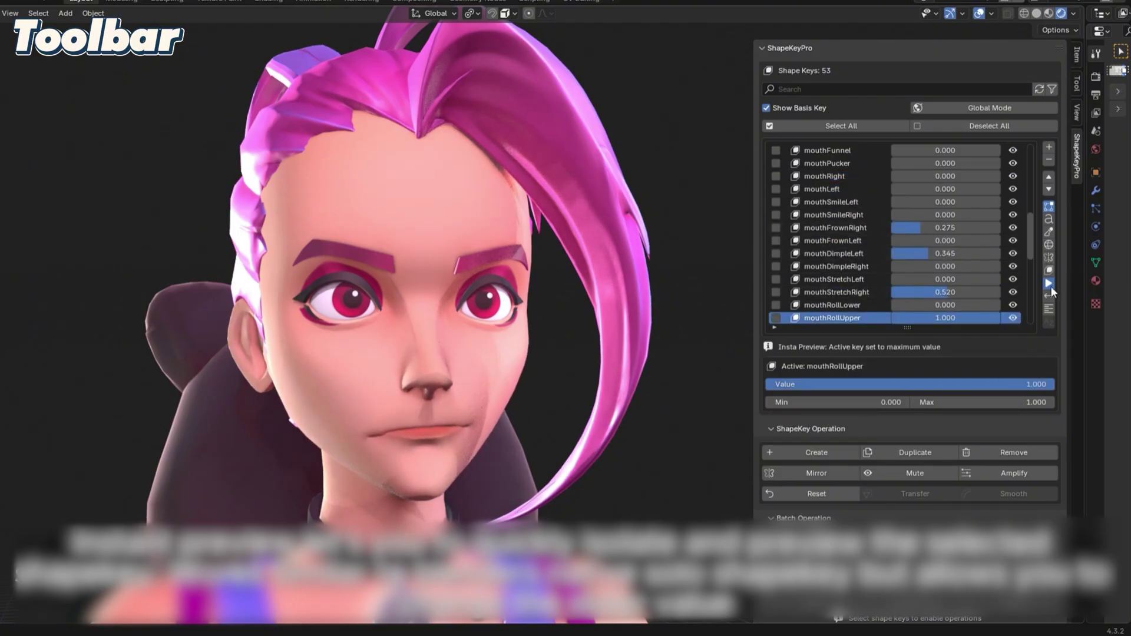
click(836, 279)
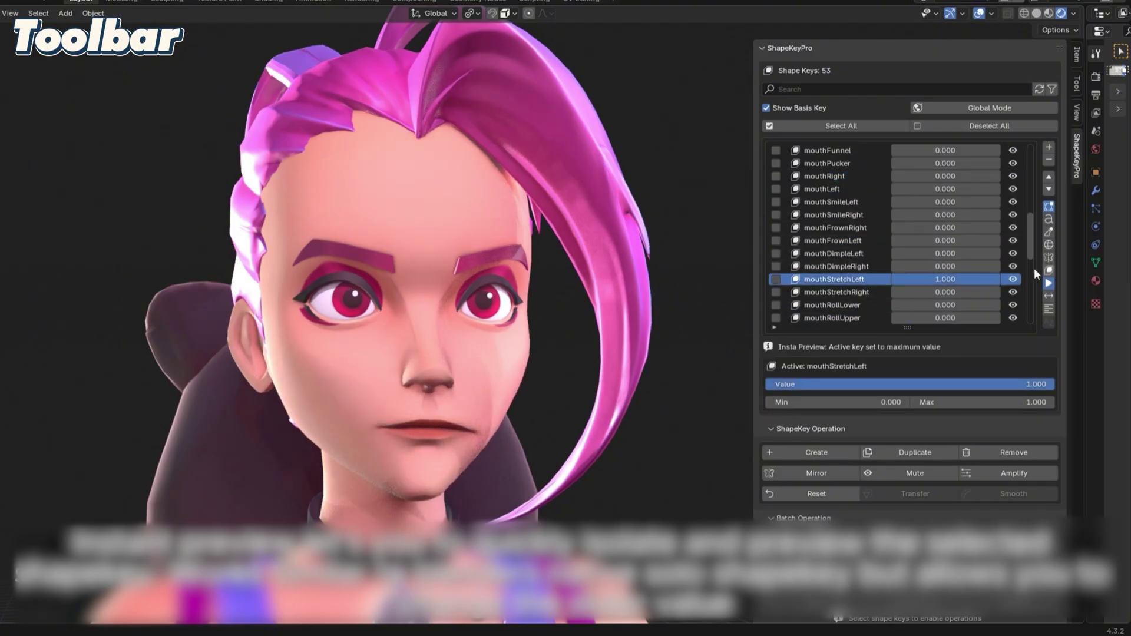
click(901, 215)
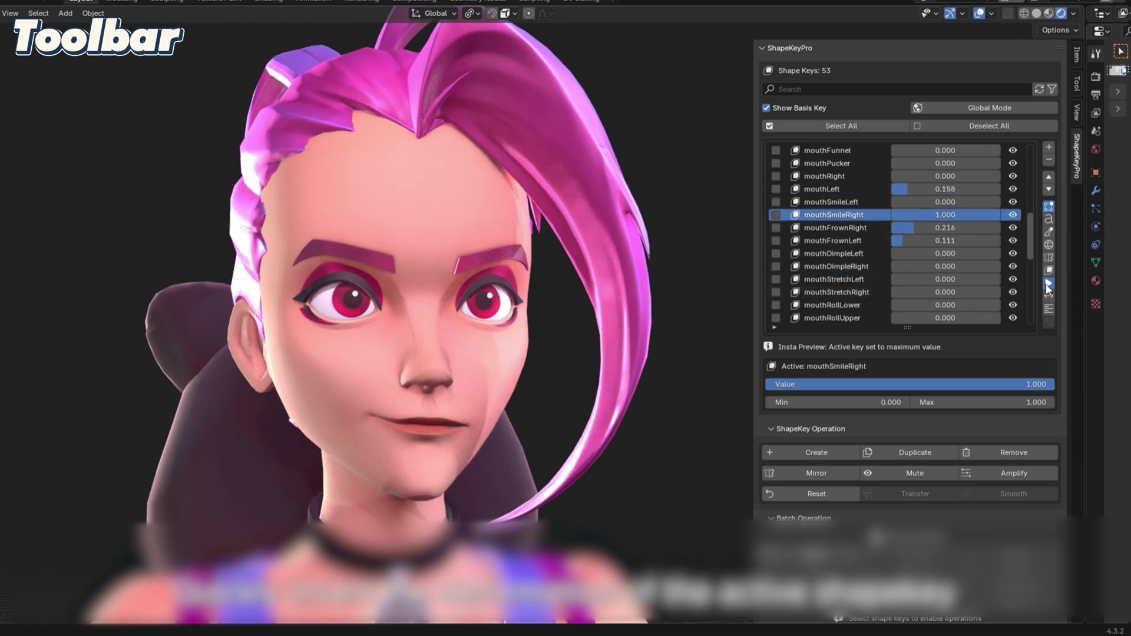
click(1049, 285)
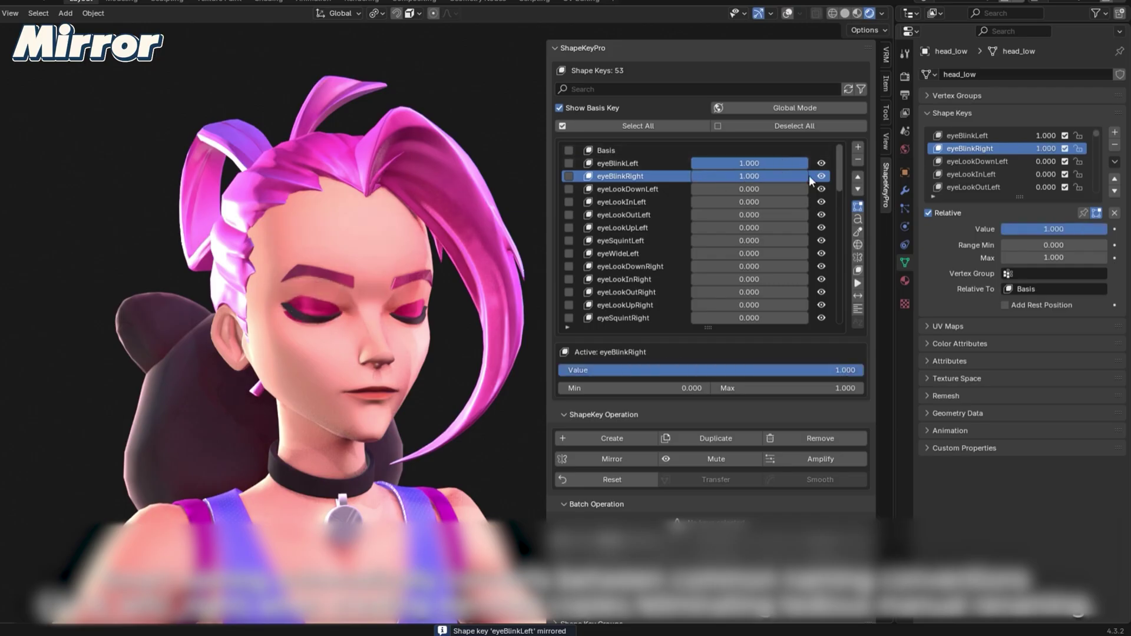
- Mirror the eyeBlinkLeft wink onto eyeBlinkRight at full strength, then reset eyeBlinkLeft to 0
middle_drag(491, 302, 476, 304)
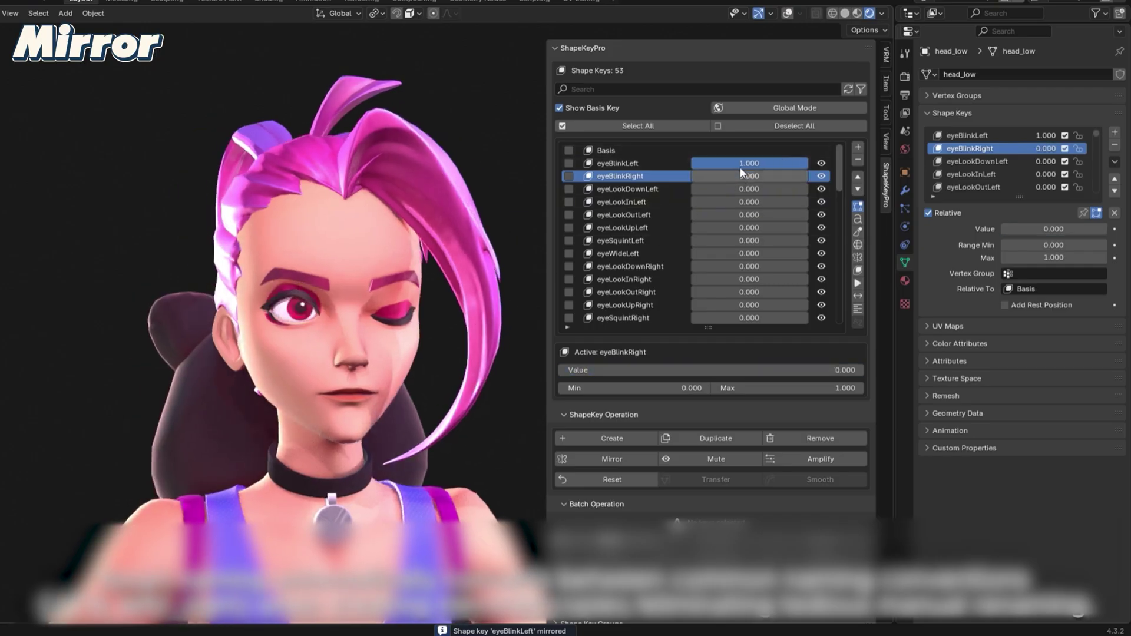
key(BackSpace)
drag(709, 179, 808, 175)
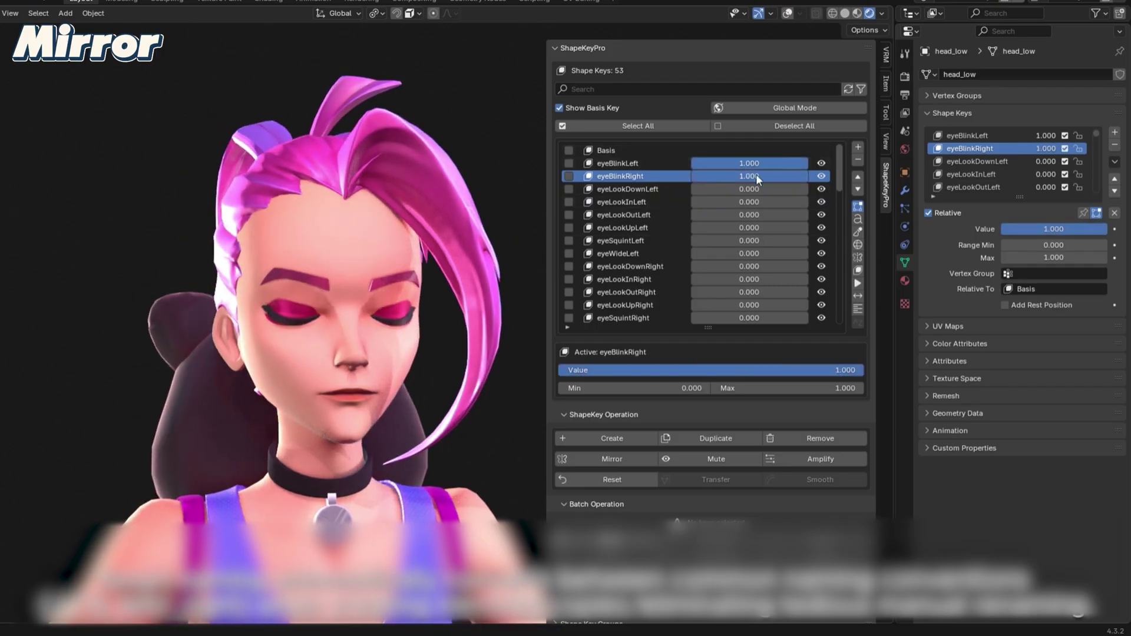
key(BackSpace)
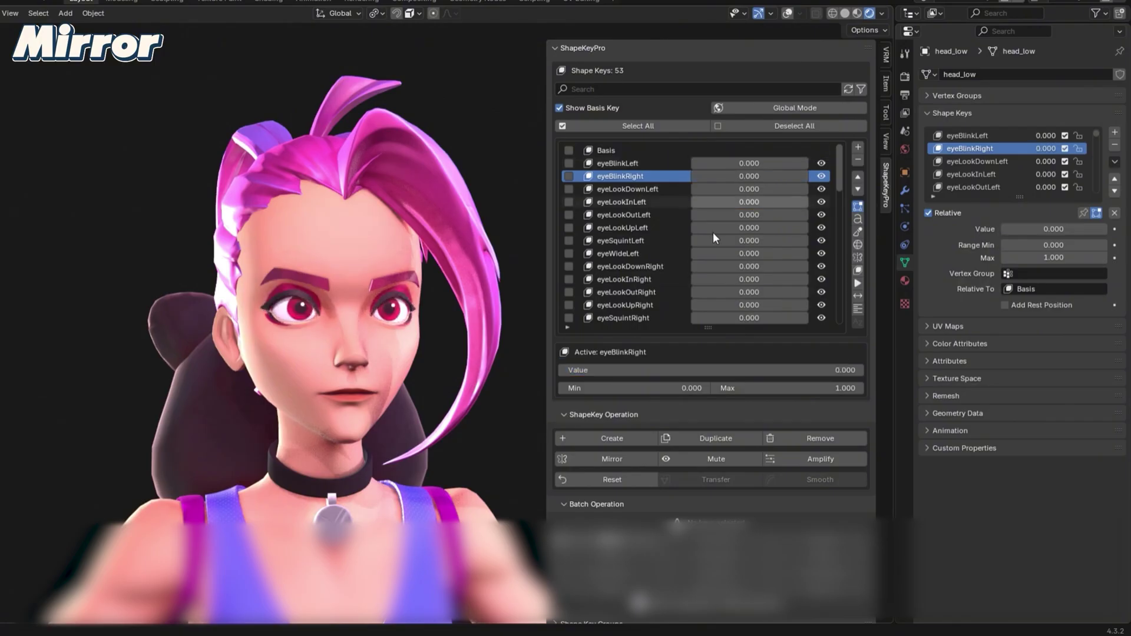
- Raise jawLeft to 1, open its Mirror Shape Key options, and reset jawForward to 0
drag(705, 302, 808, 305)
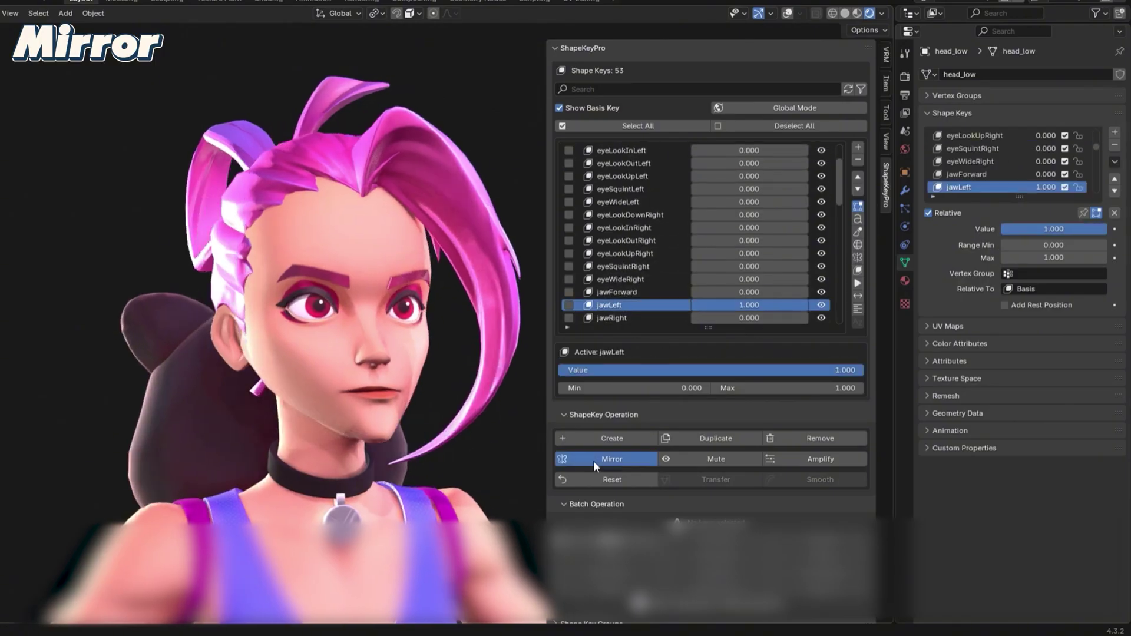
click(592, 461)
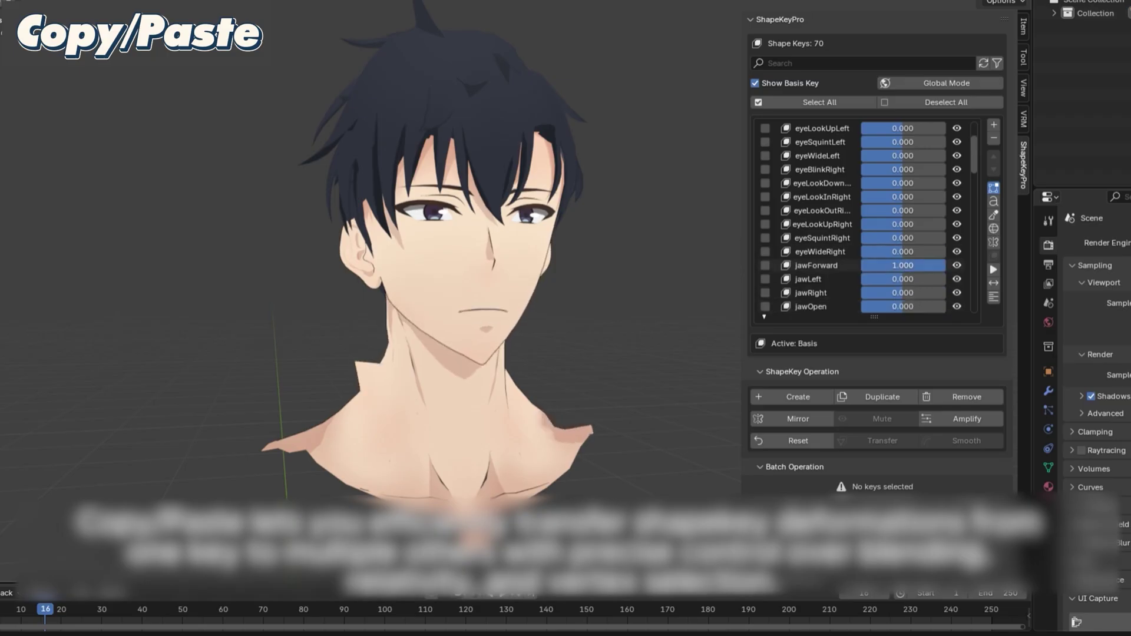
drag(921, 264, 863, 266)
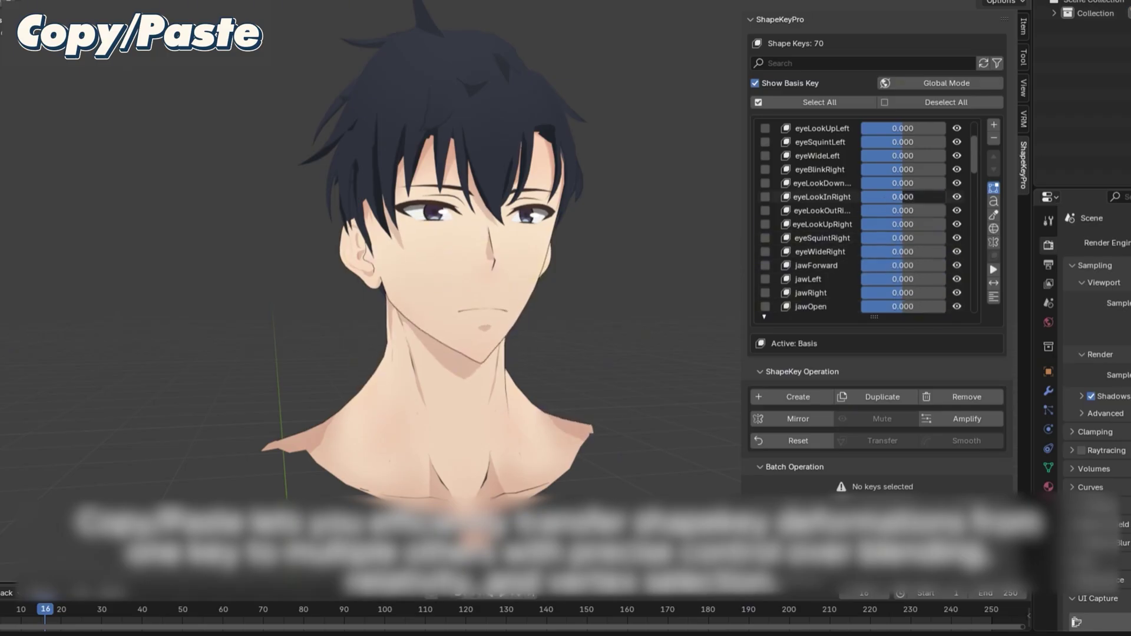
- Reset eyeLookInRight to 0, then box-select the head's neck vertices in Edit Mode from a side view
drag(920, 197, 881, 199)
key(Tab)
drag(240, 329, 519, 518)
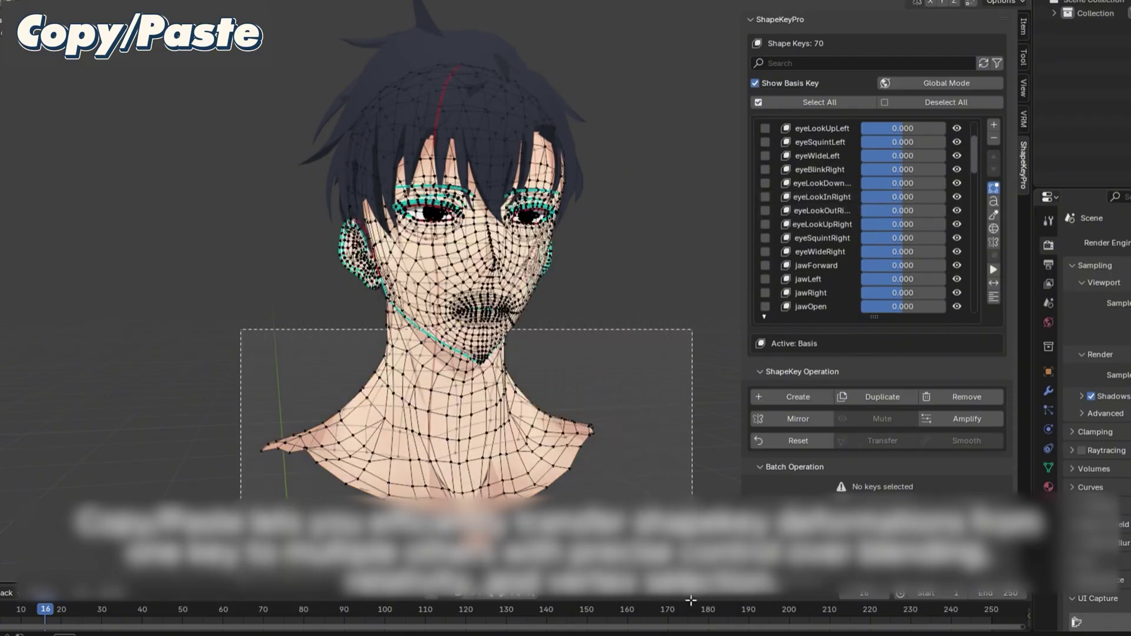
drag(691, 600, 690, 600)
middle_drag(690, 600, 604, 338)
drag(601, 419, 539, 325)
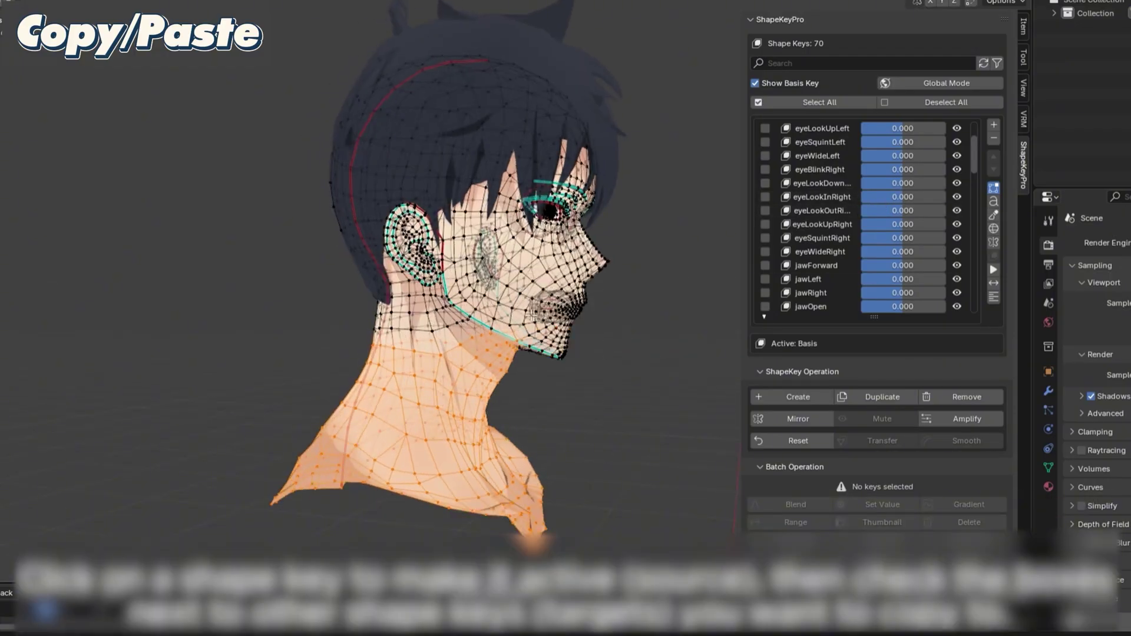
middle_drag(532, 315, 595, 375)
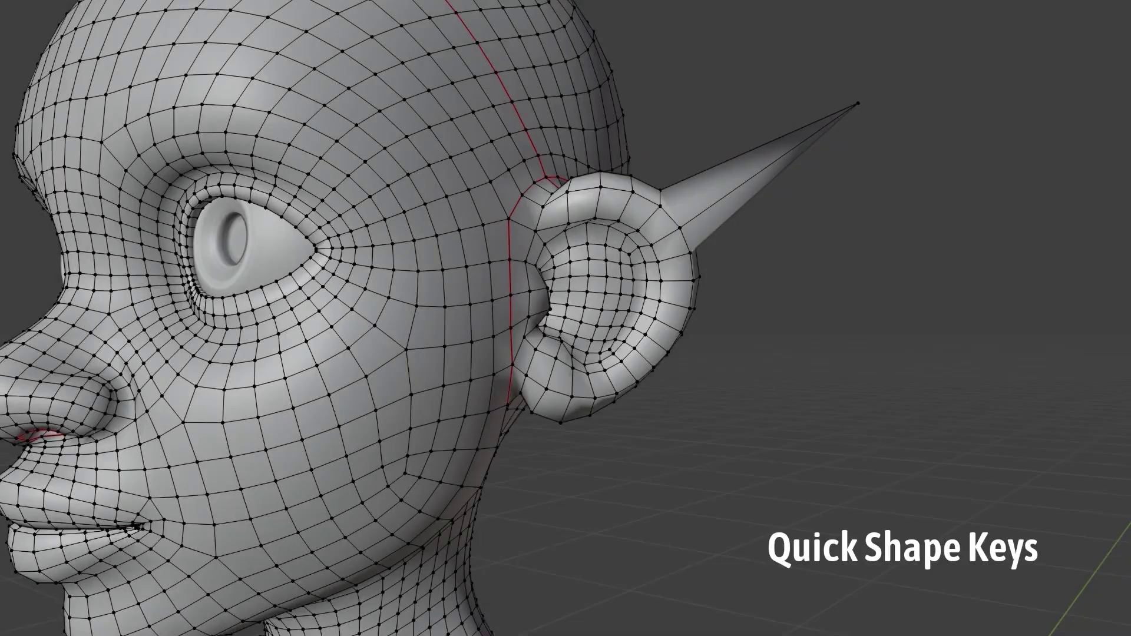
- Lasso-select the ear vertices and smooth them with 121 iterations into a pointed elf ear
key(Tab)
key(alt+z)
scroll(731, 132, down, 8)
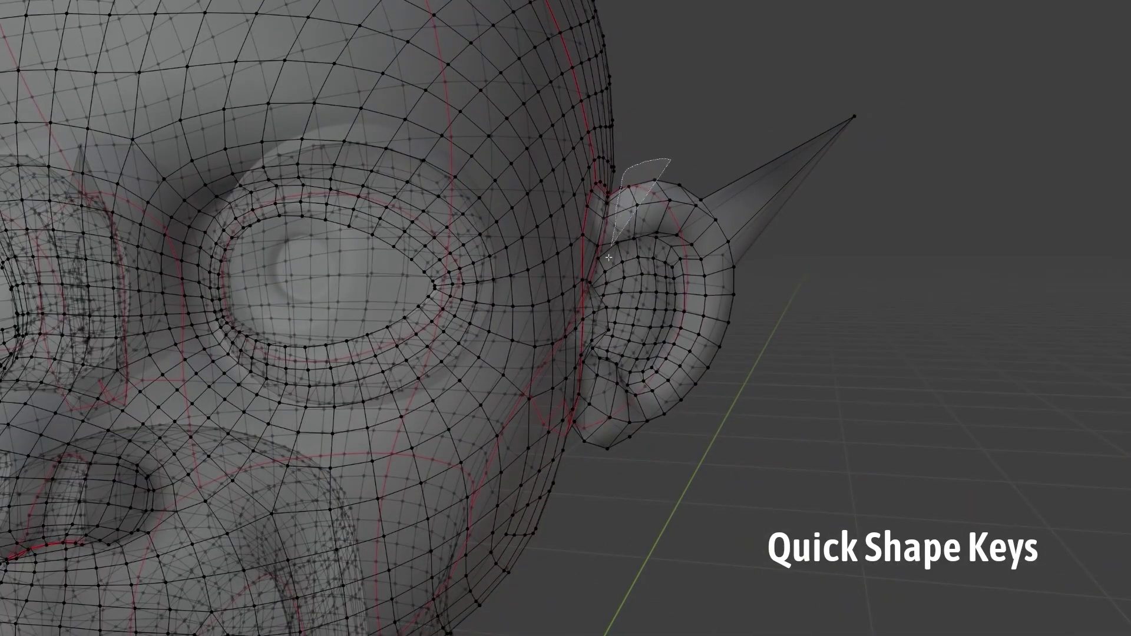
mouse_move(583, 416)
mouse_down()
mouse_move(833, 224)
mouse_move(766, 177)
mouse_up()
key(alt+z)
mouse_move(766, 176)
middle_down()
mouse_move(1060, 159)
mouse_move(980, 153)
middle_up()
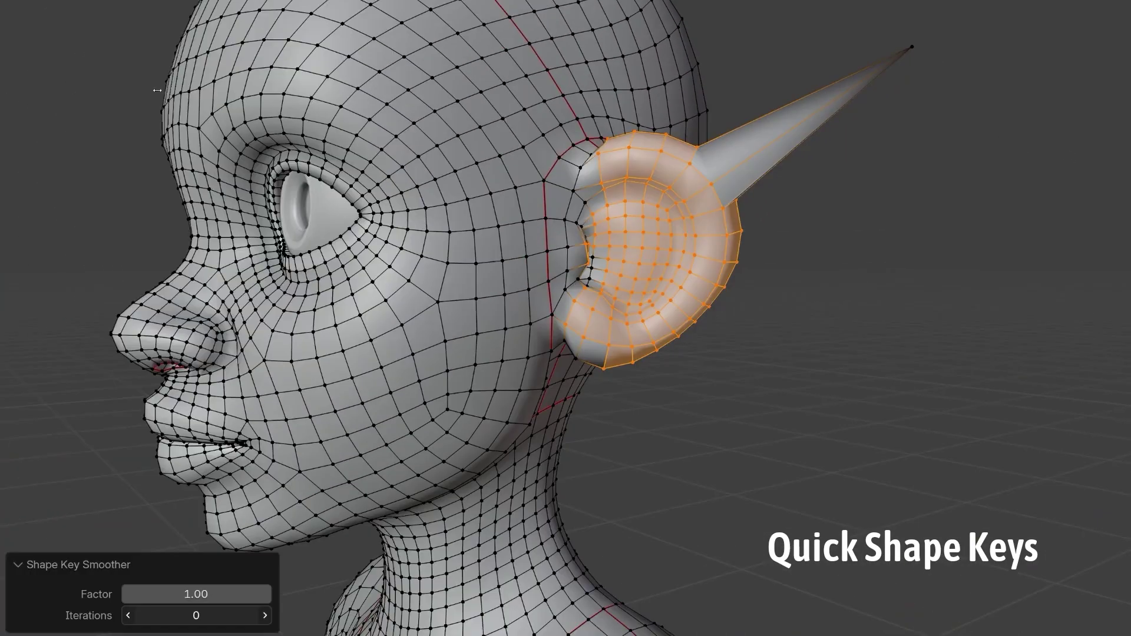
drag(195, 615, 259, 615)
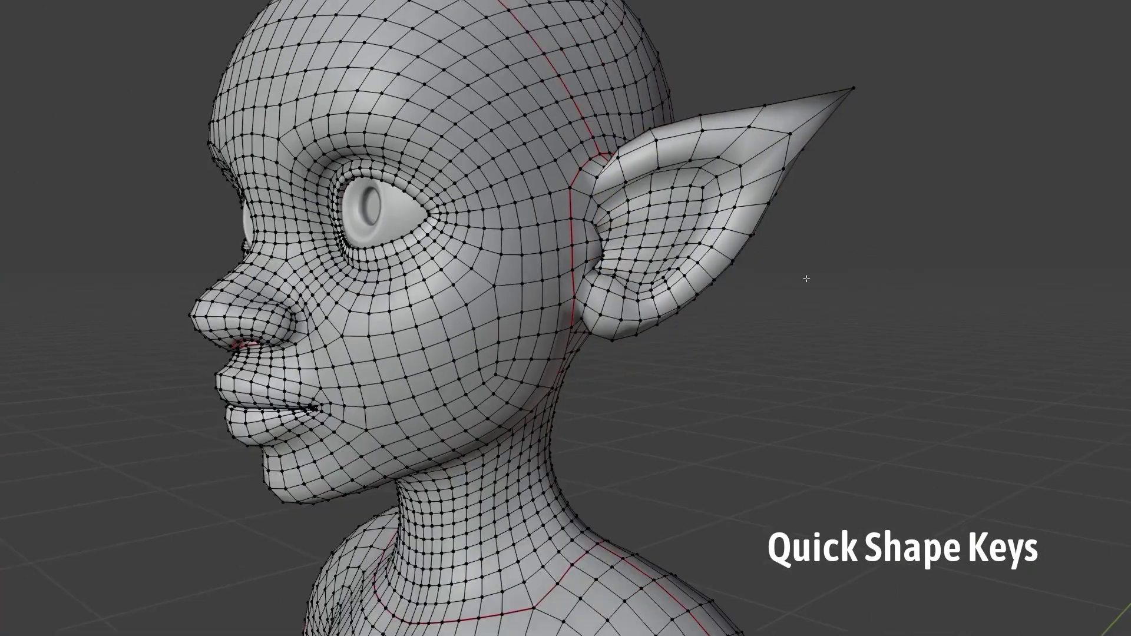
- Select the crumpled shoulder, arm and chest vertices and smooth them with 37 iterations
middle_drag(808, 273, 866, 271)
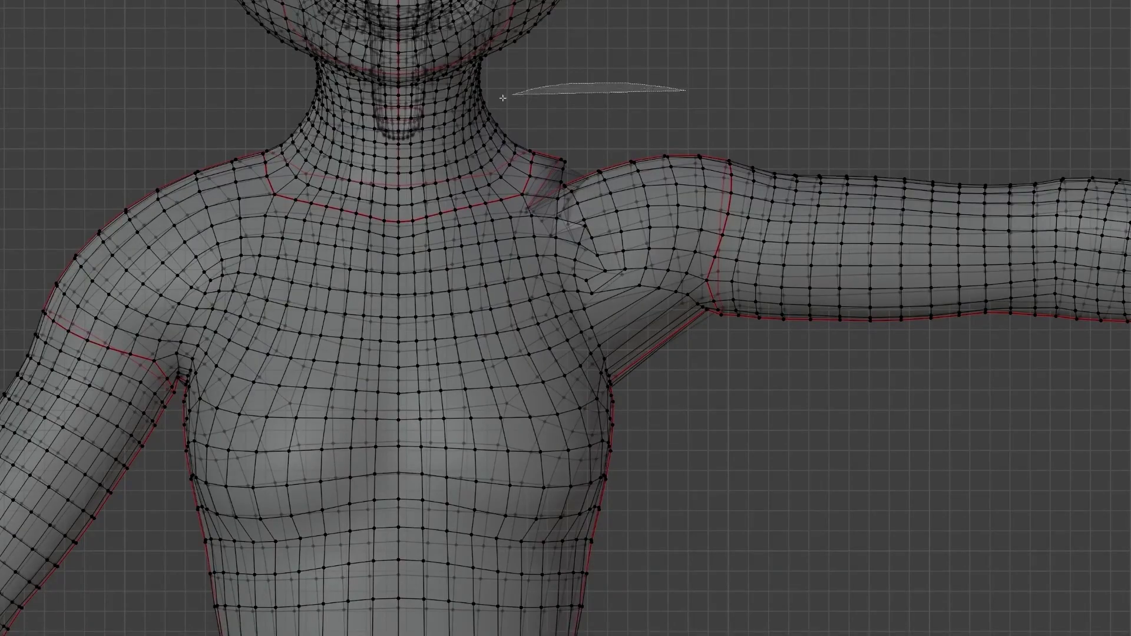
mouse_move(503, 98)
mouse_down()
mouse_move(409, 383)
mouse_move(833, 493)
mouse_move(813, 148)
mouse_move(789, 133)
mouse_up()
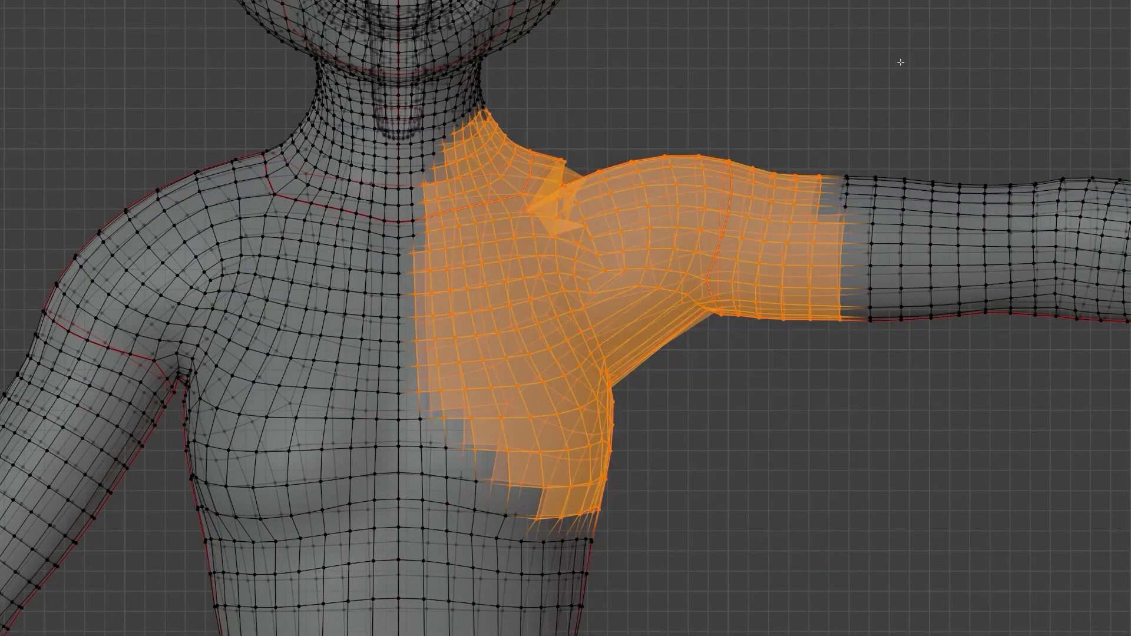
key(alt+z)
middle_drag(957, 45, 851, 51)
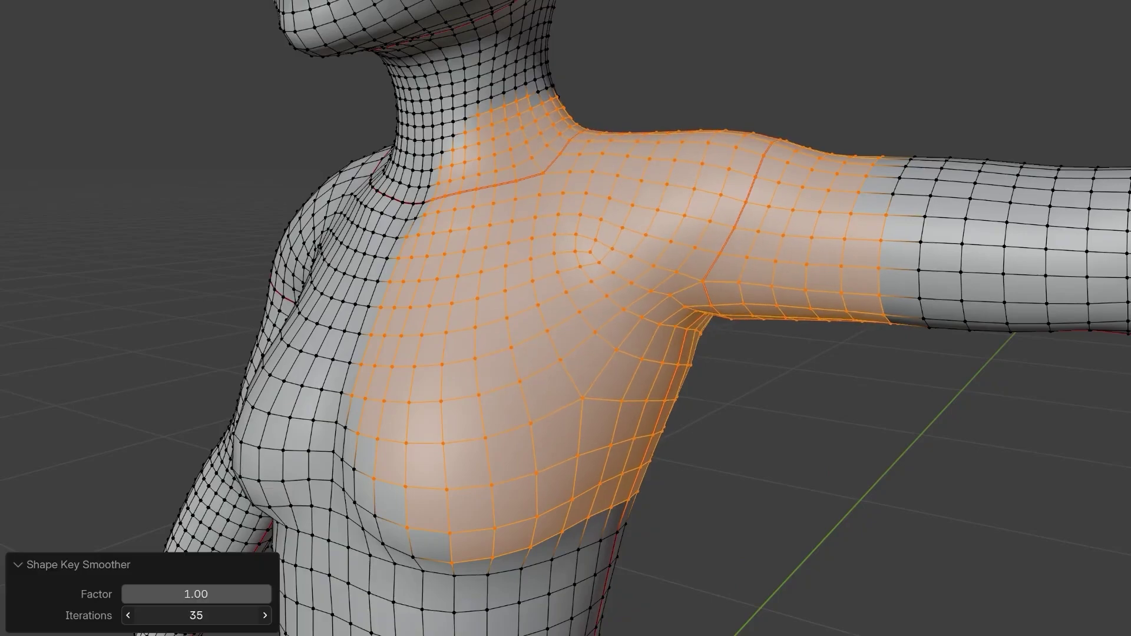
drag(196, 615, 212, 65)
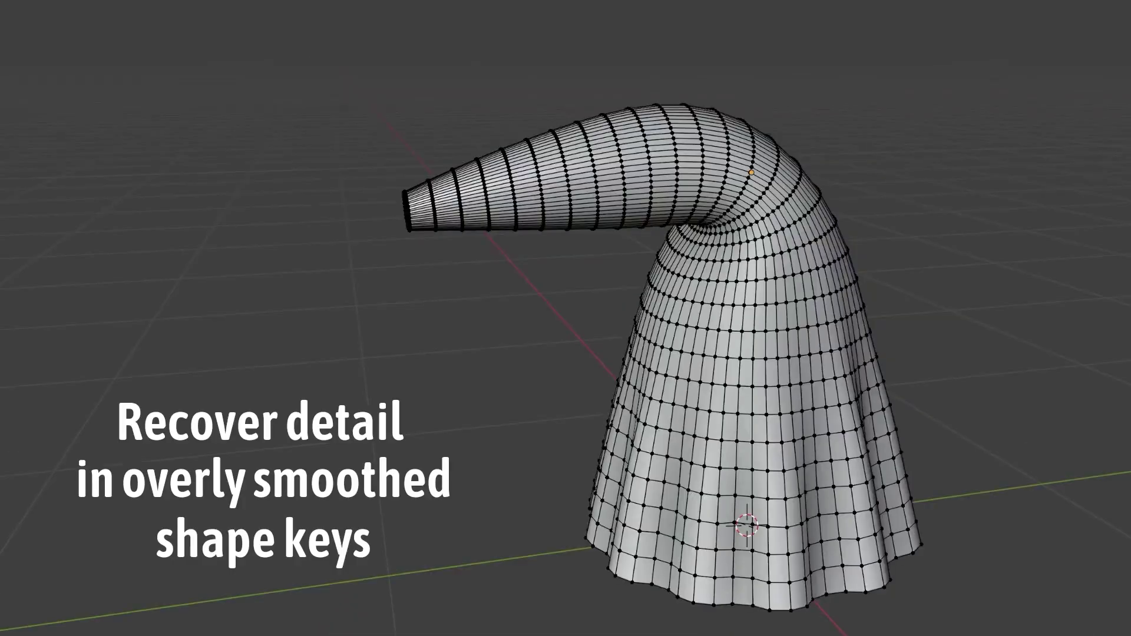
- Select the bent tube's upper half from a side view and smooth it with 14 iterations
middle_drag(1004, 148, 454, 37)
key(KP_3)
drag(449, 1, 940, 380)
middle_drag(1010, 136, 798, 75)
scroll(794, 59, up, 1)
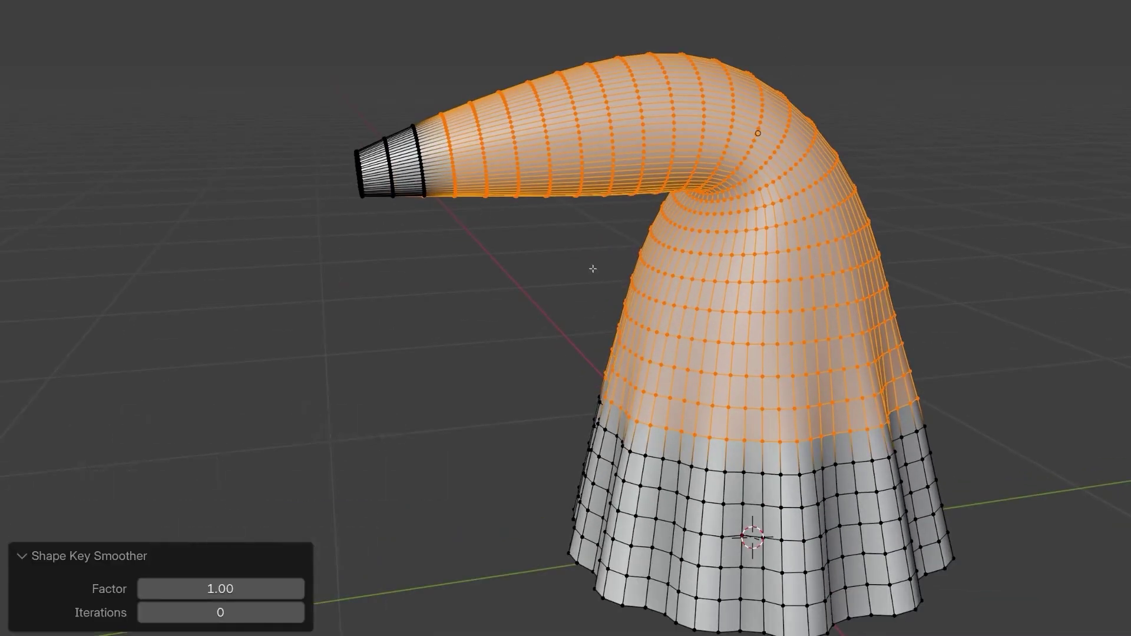
scroll(591, 265, up, 3)
drag(221, 613, 271, 613)
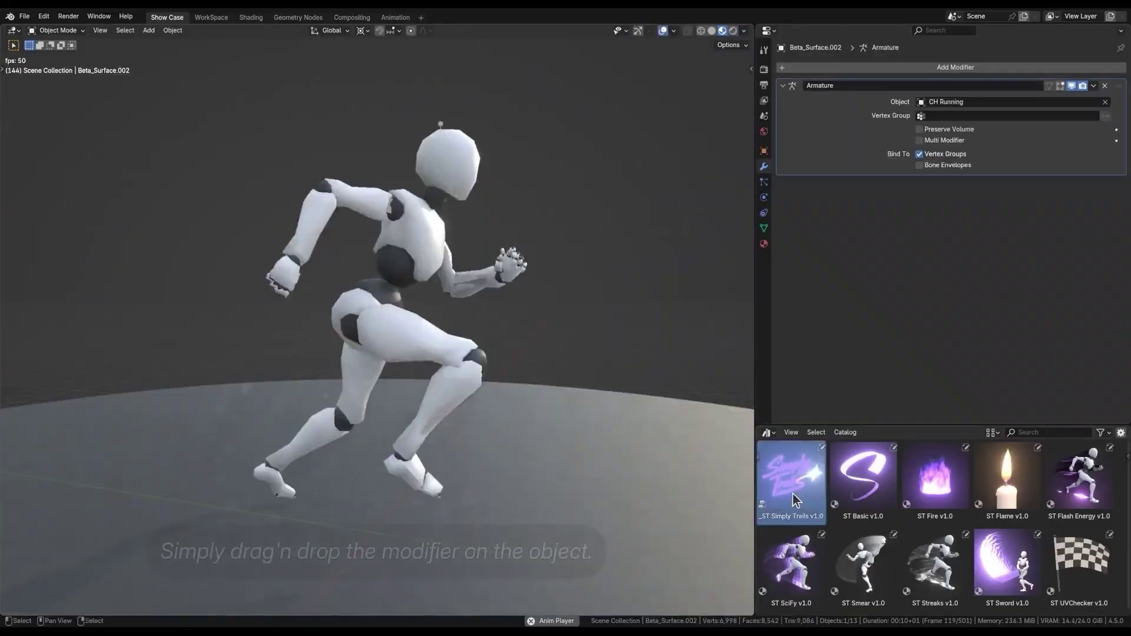
- Apply Simply Trails to the running character with the ST Flash Energy shader
drag(793, 494, 434, 164)
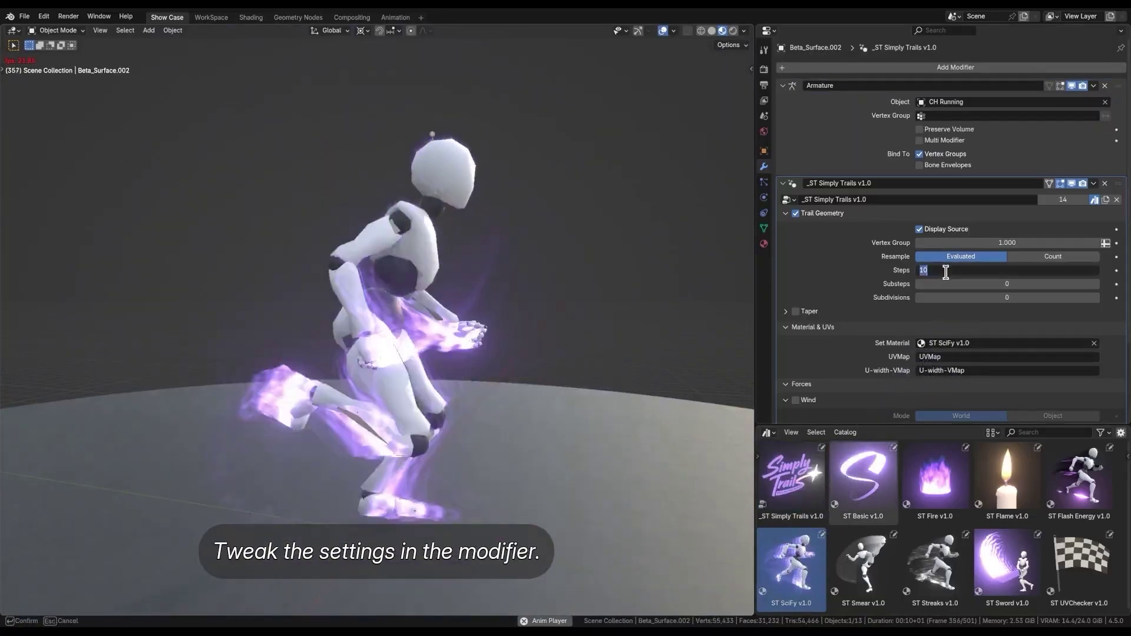
drag(1080, 477, 521, 170)
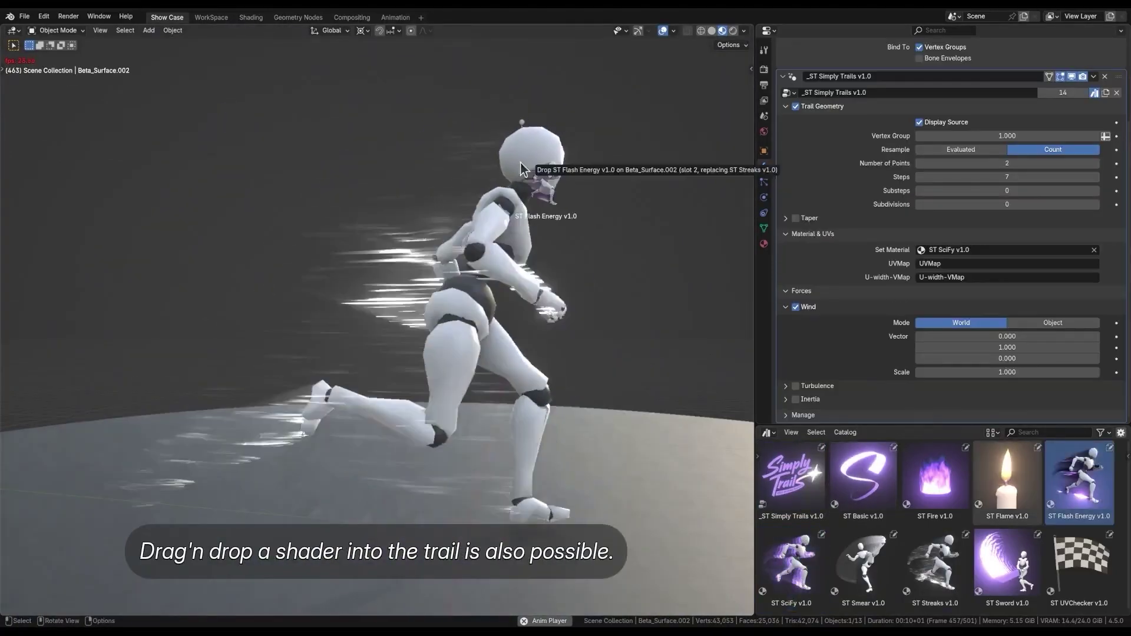
middle_drag(599, 460, 409, 464)
- Add Simply Trails to the capoeira dancer, restrict it to the kick-leg vertex group, and apply ST Smear
drag(695, 498, 576, 420)
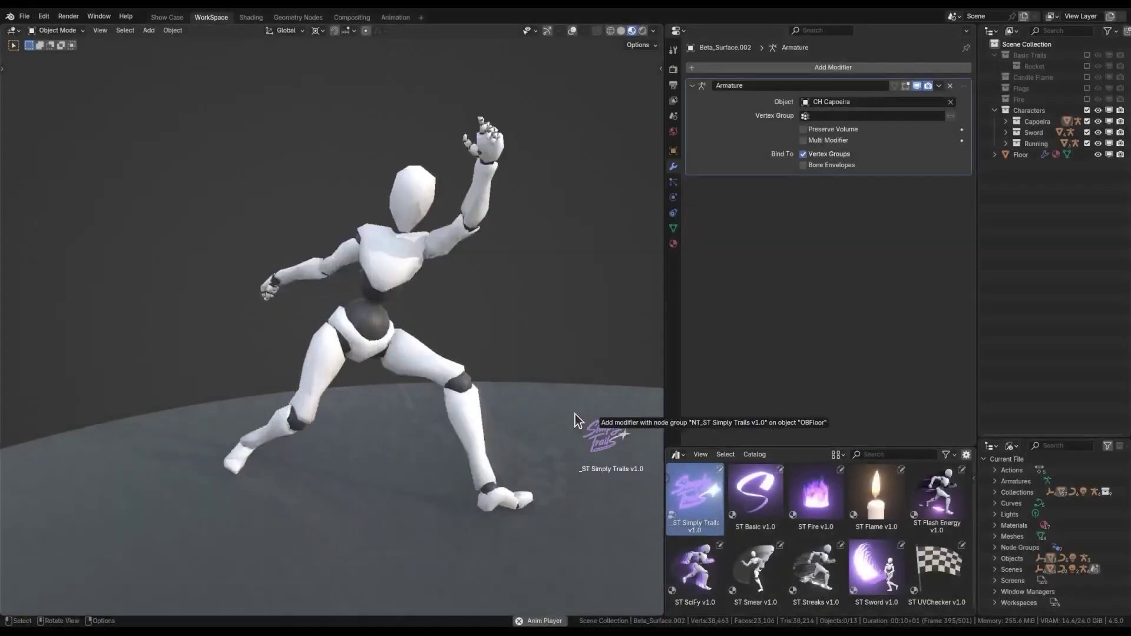
drag(369, 265, 368, 265)
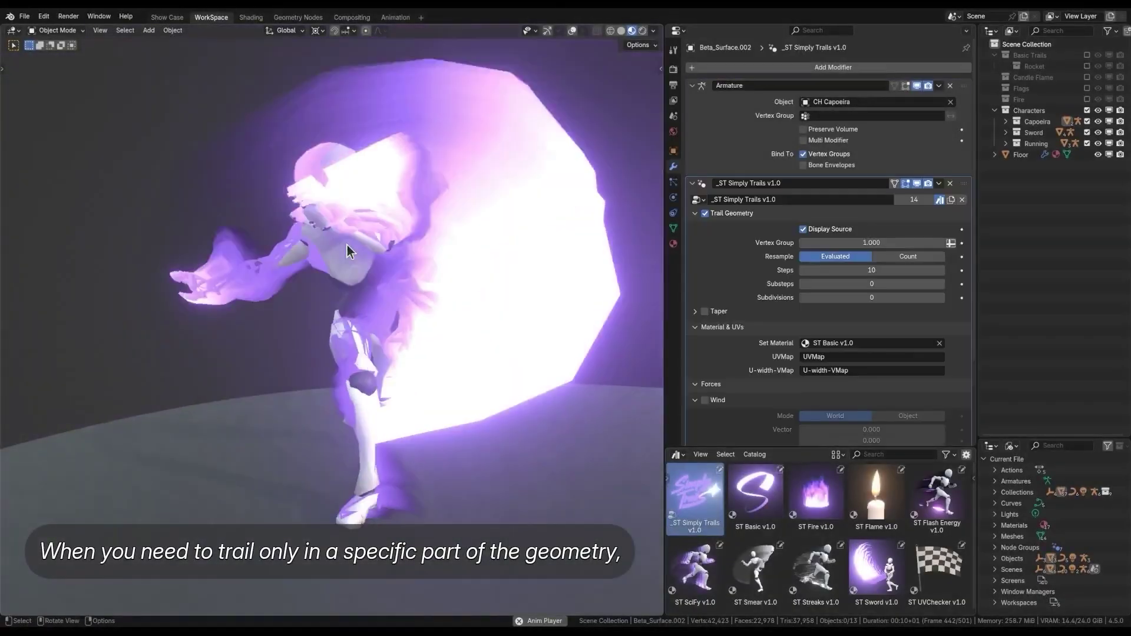
key(z)
click(479, 277)
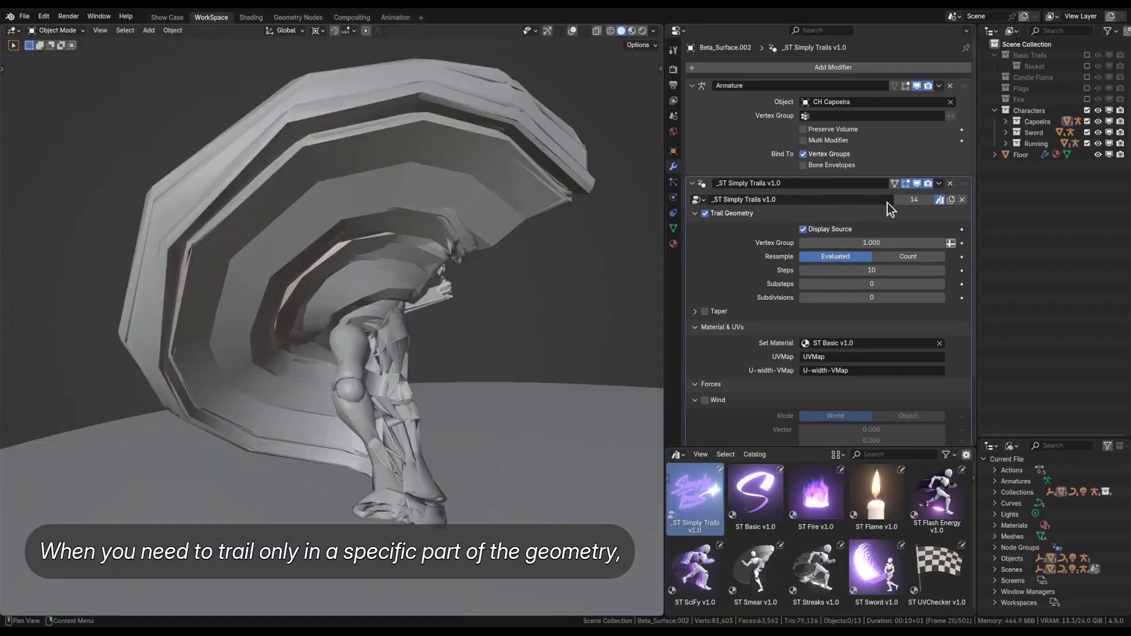
key(Return)
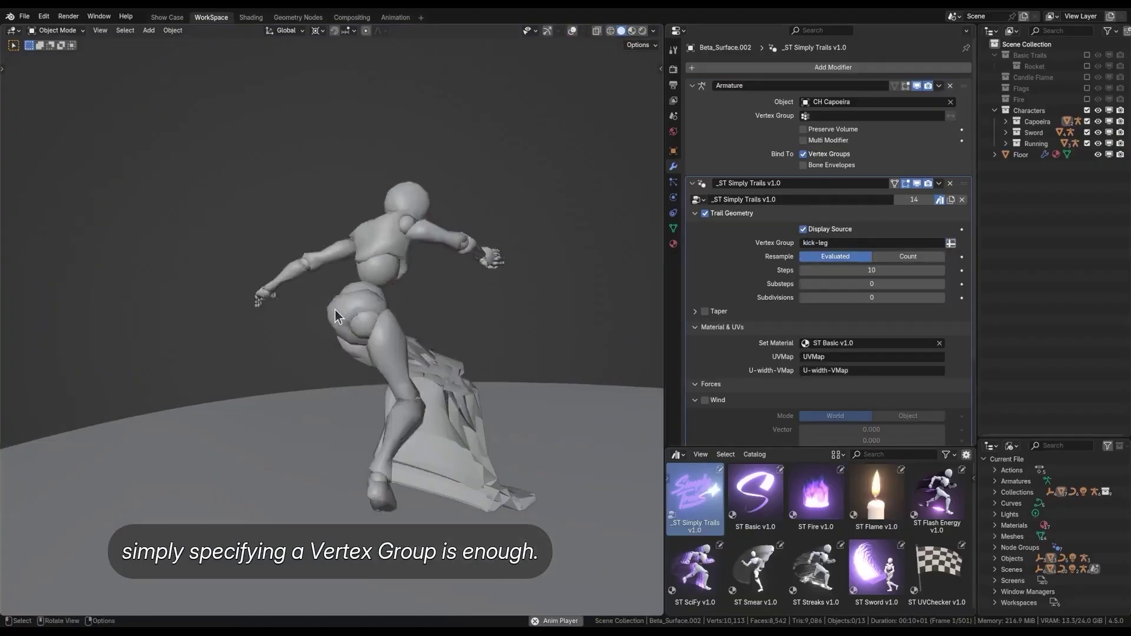
click(370, 387)
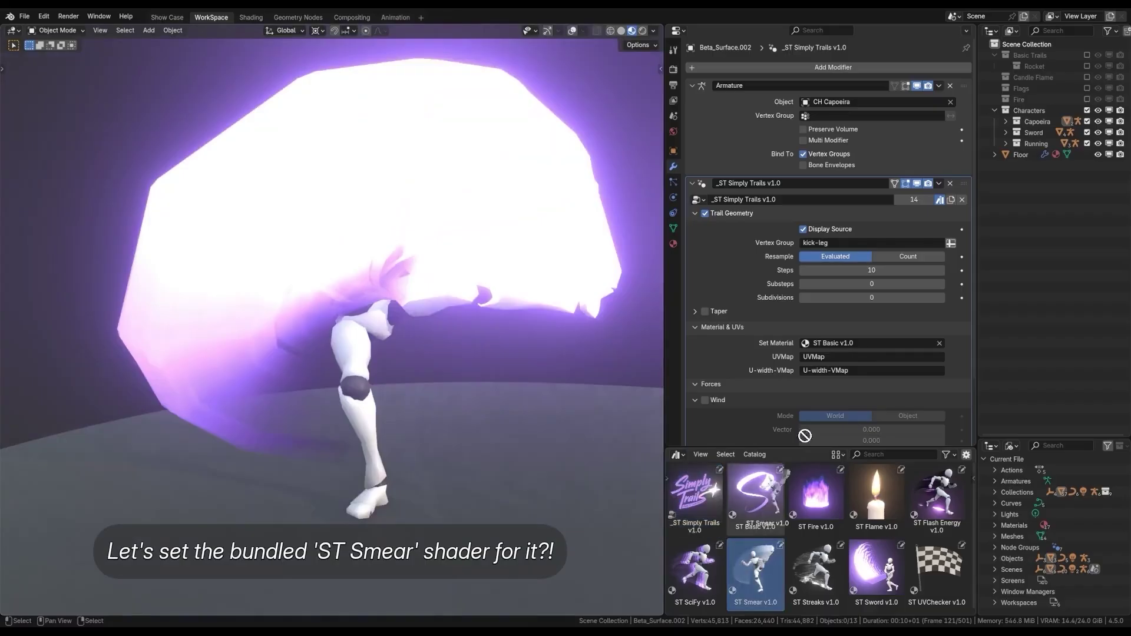
drag(805, 436, 840, 347)
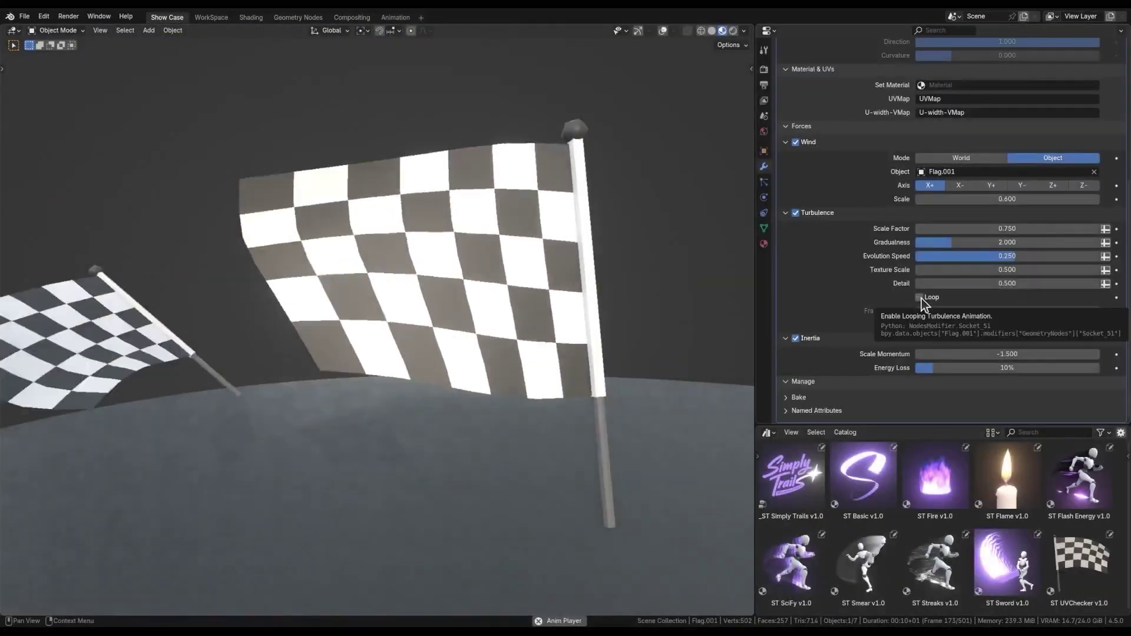
- Turn on Turbulence Loop for the flag and draw a fire-emitting curve on the floor
click(923, 299)
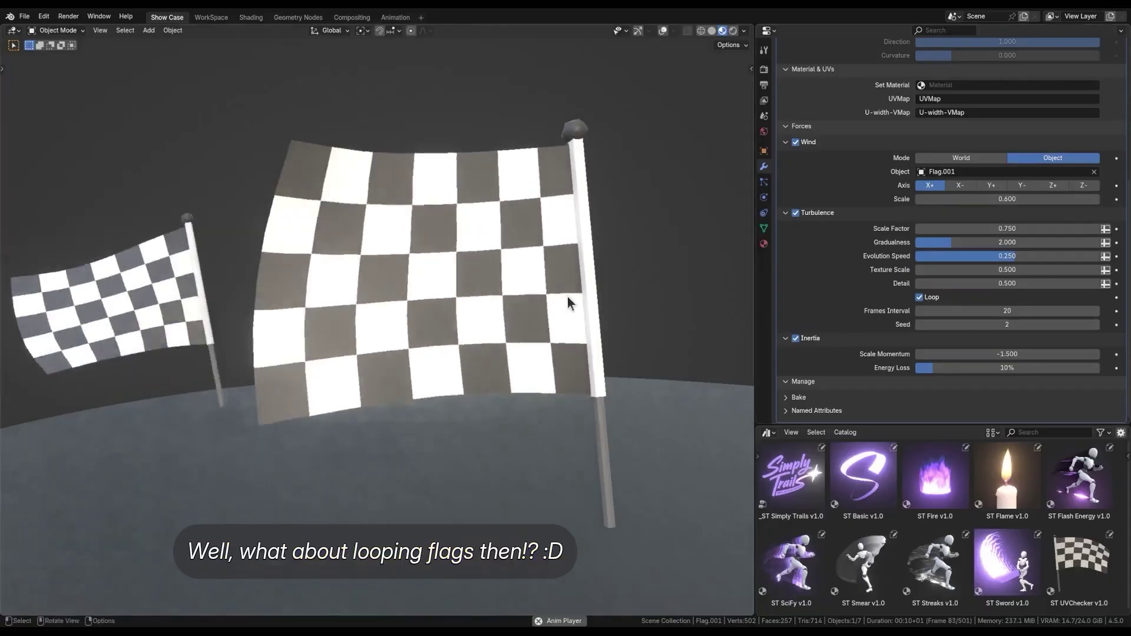
middle_drag(567, 297, 588, 330)
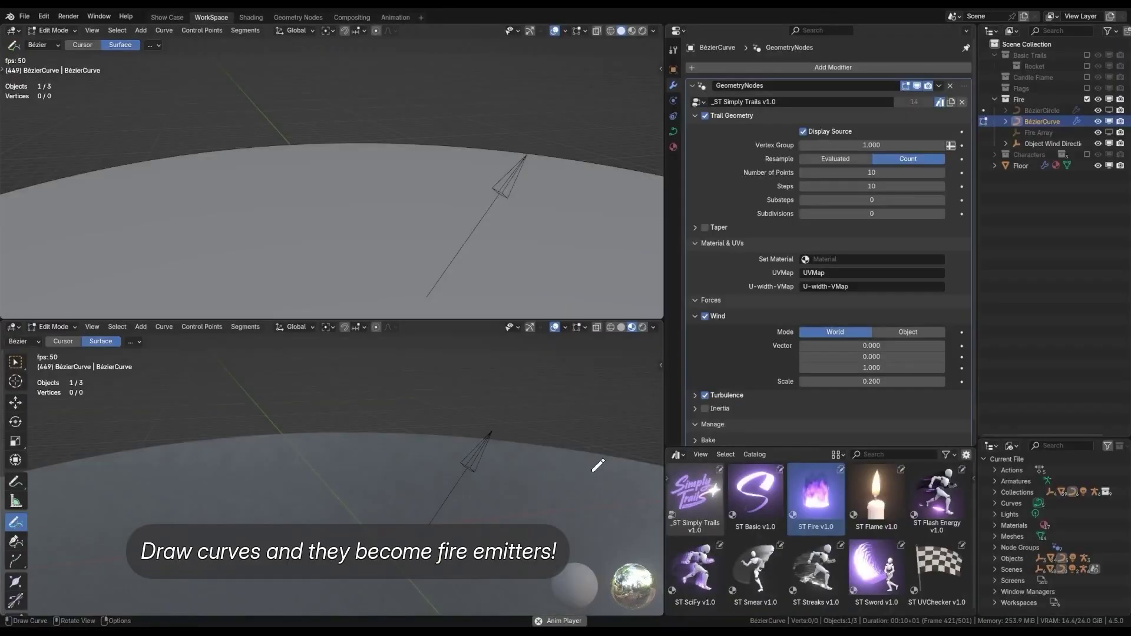
drag(595, 468, 82, 489)
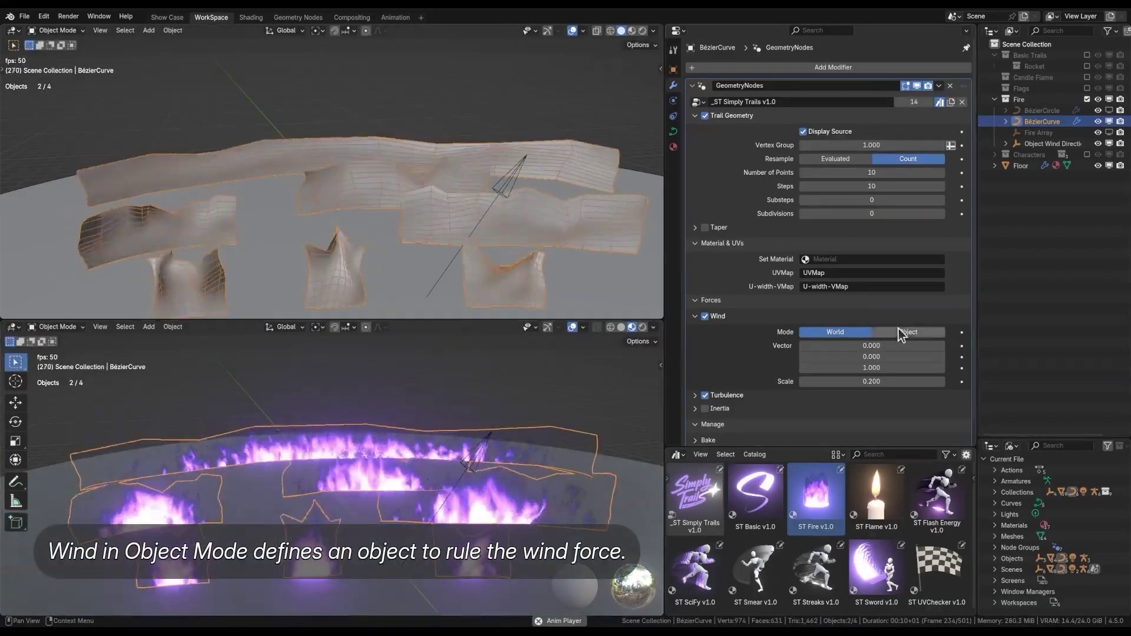
- Set Wind Mode to Object and rotate the Object Wind Direction empty to steer the fire
click(902, 331)
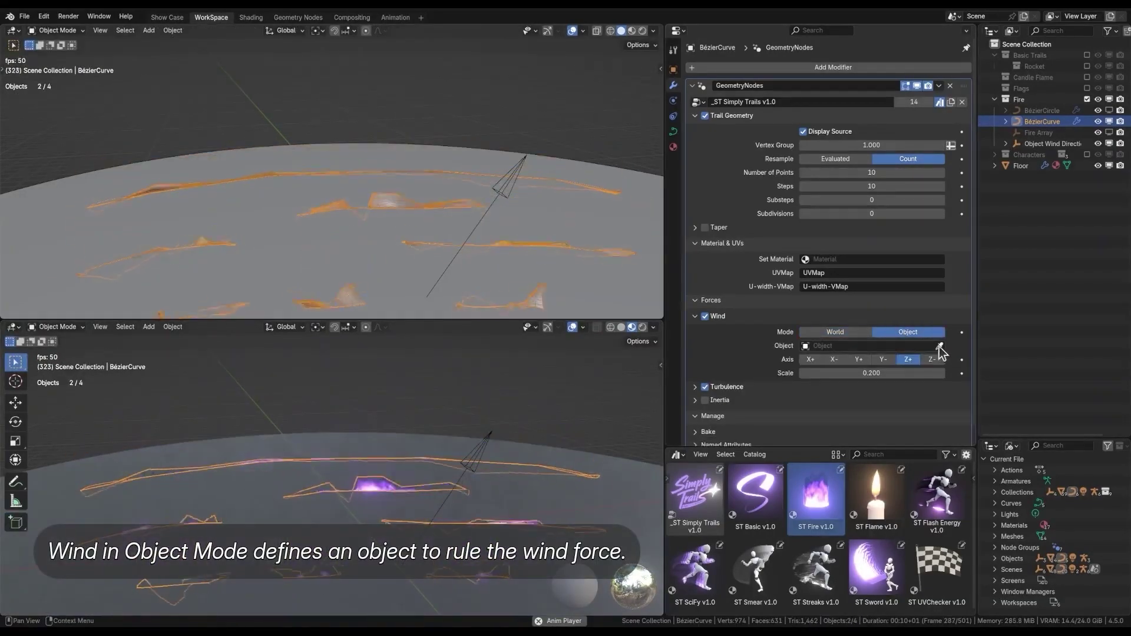
click(476, 454)
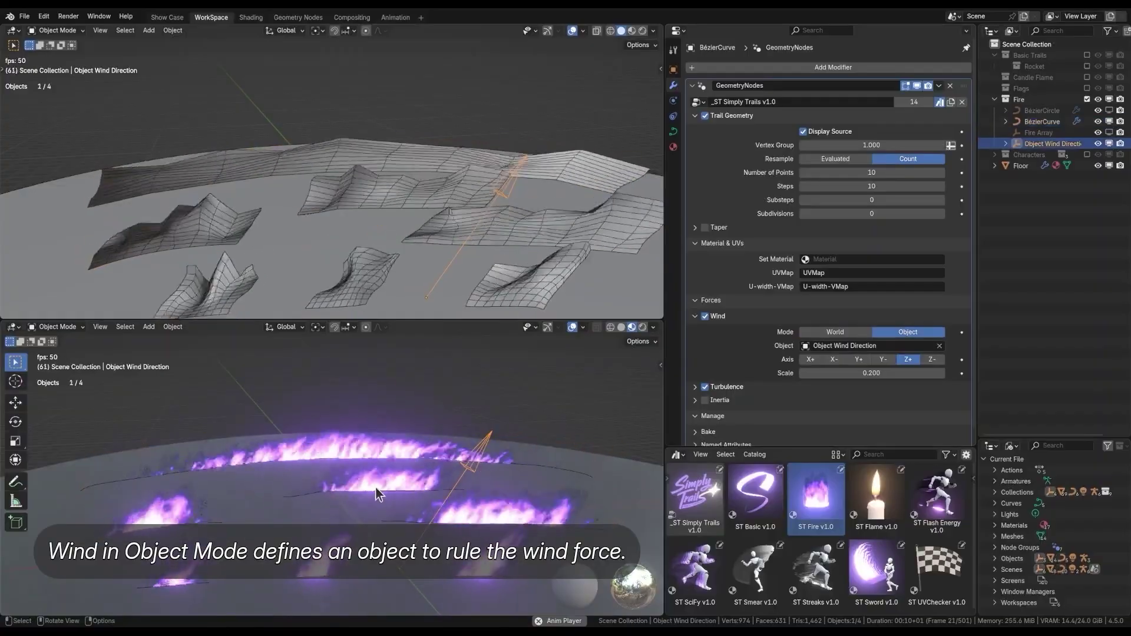
key(r)
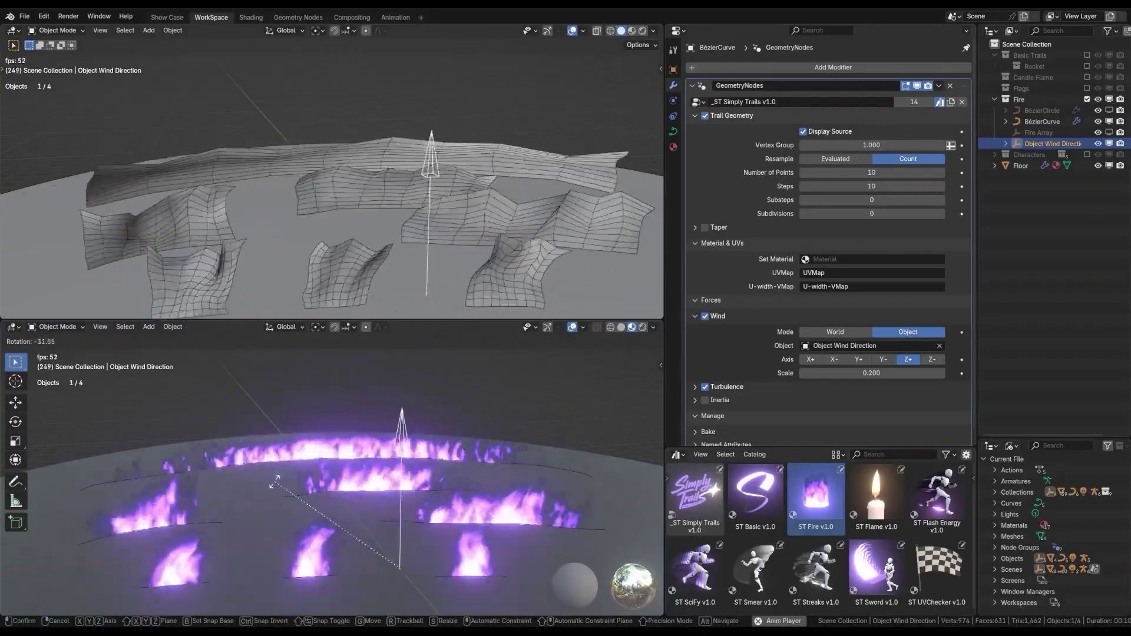